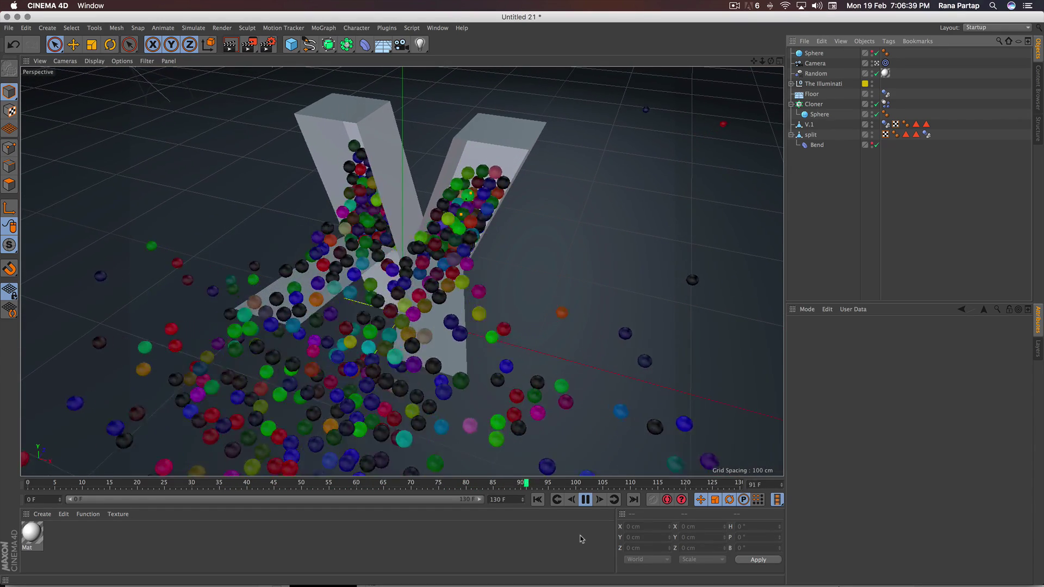
# Step: Stop playback of the finished V-spilling-spheres animation
pyautogui.click(587, 502)
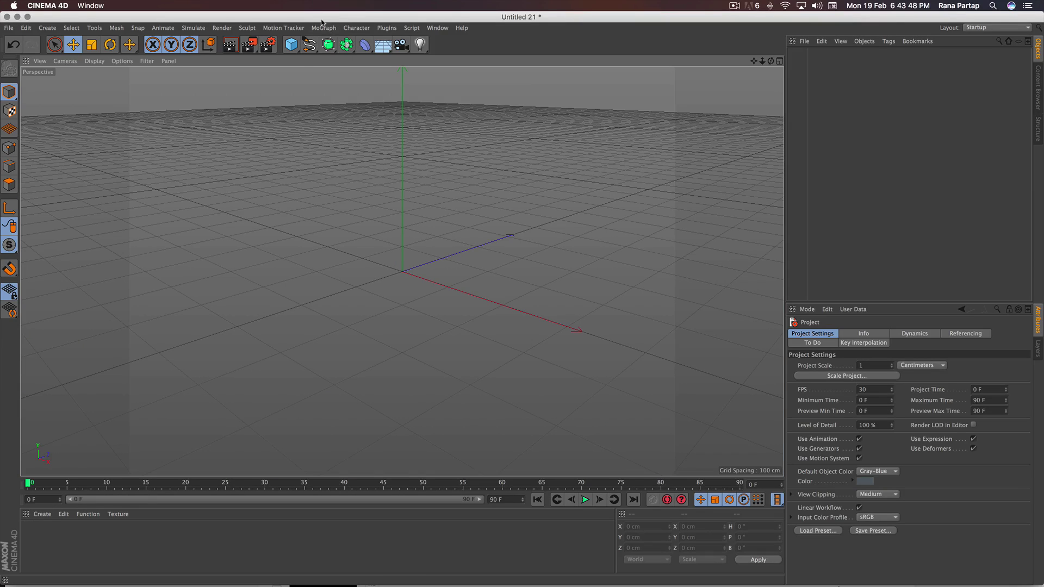
# Step: Add a MoText object and change its text to V
pyautogui.click(323, 27)
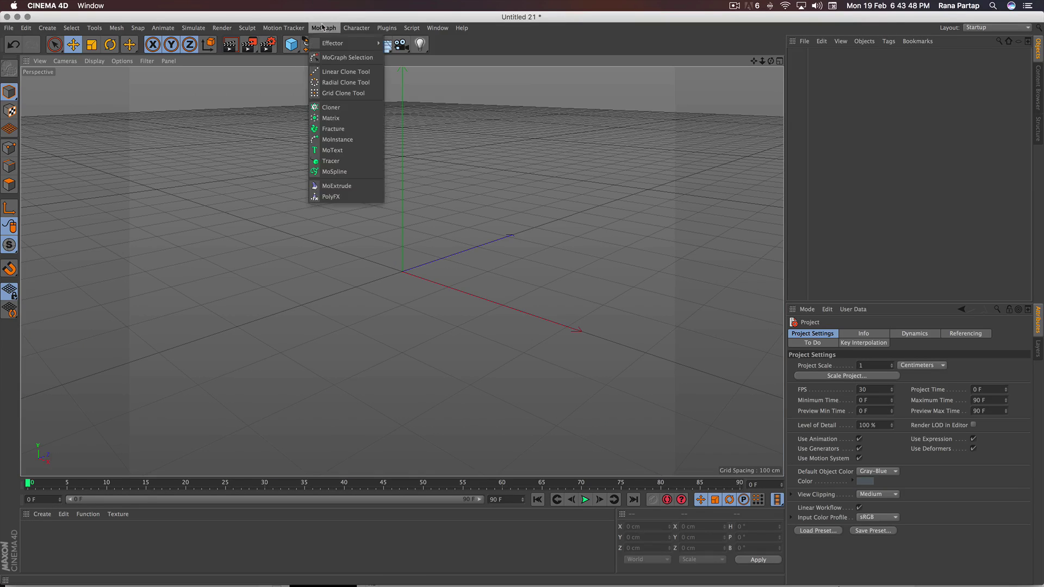
pyautogui.click(333, 152)
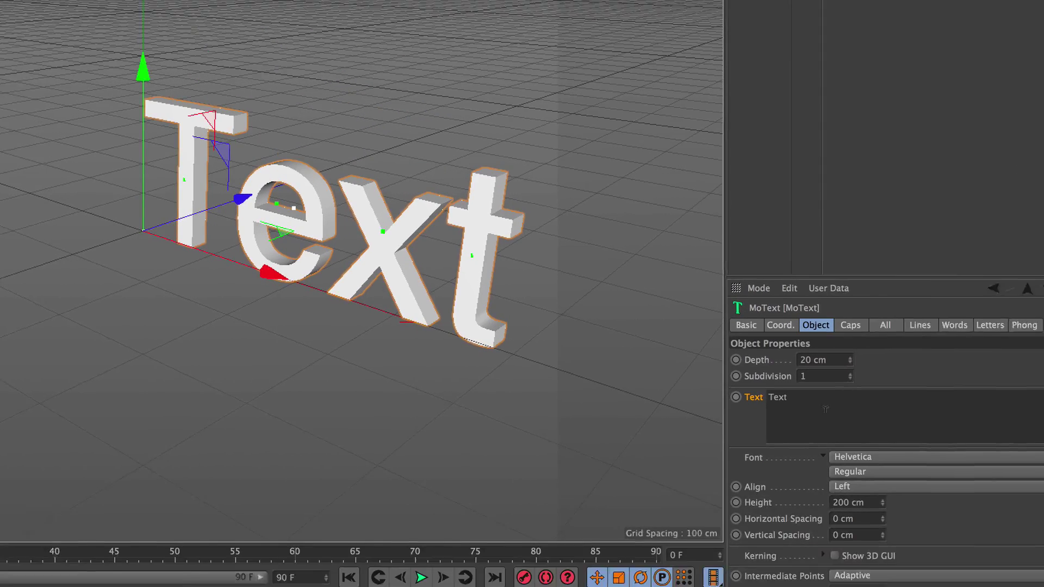
pyautogui.doubleClick(729, 381)
pyautogui.write('V')
pyautogui.click(863, 349)
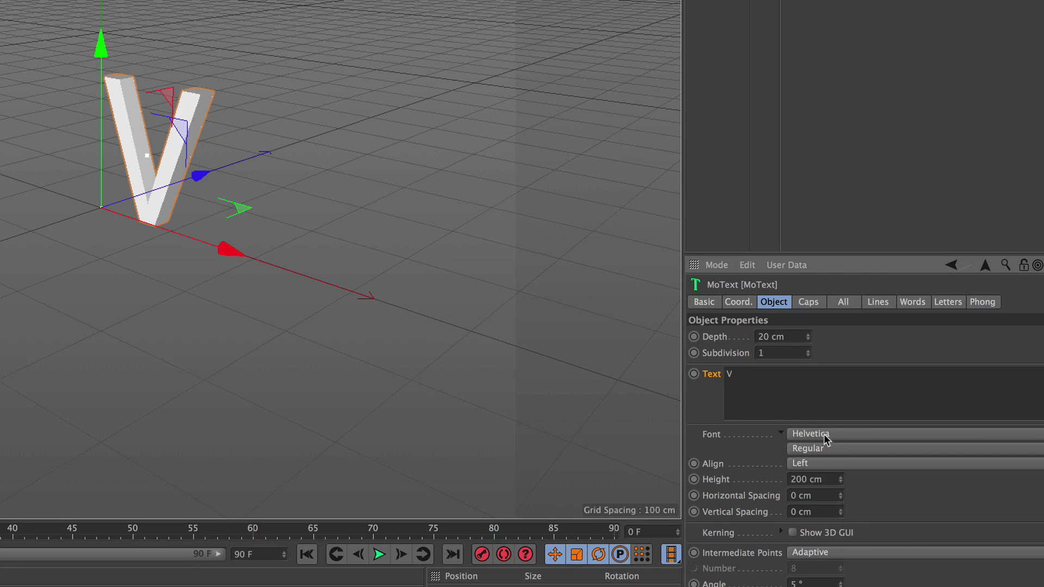
# Step: Give the V the Arial Black font and middle alignment
pyautogui.click(826, 435)
pyautogui.scroll(10, 857, 217)
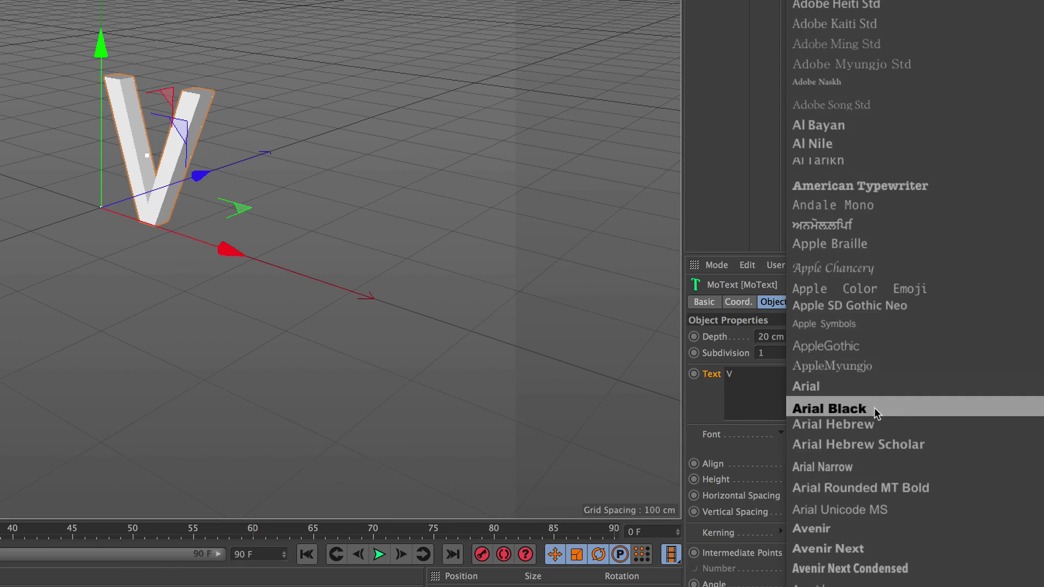
pyautogui.click(912, 408)
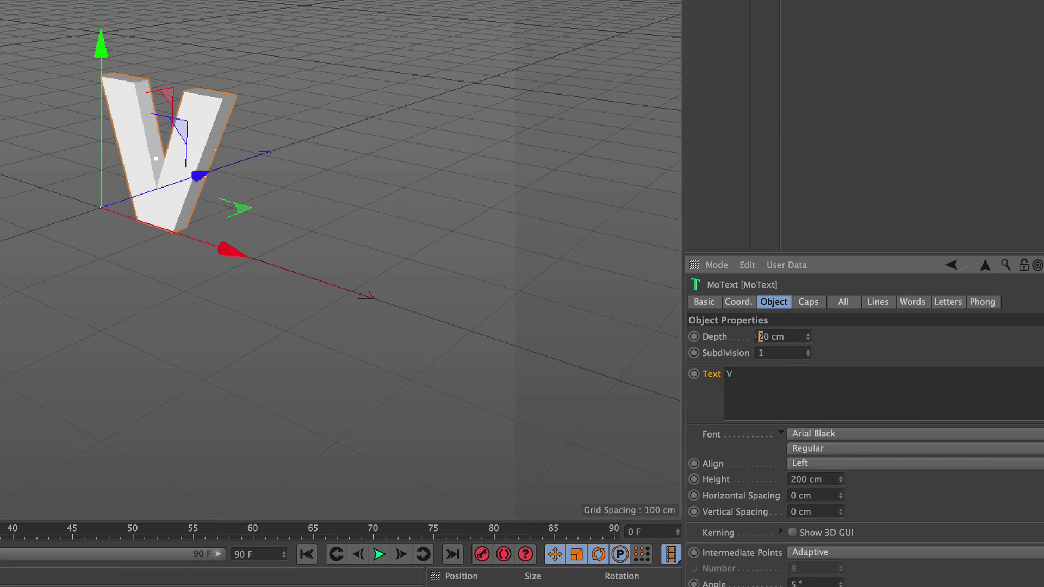
pyautogui.click(837, 463)
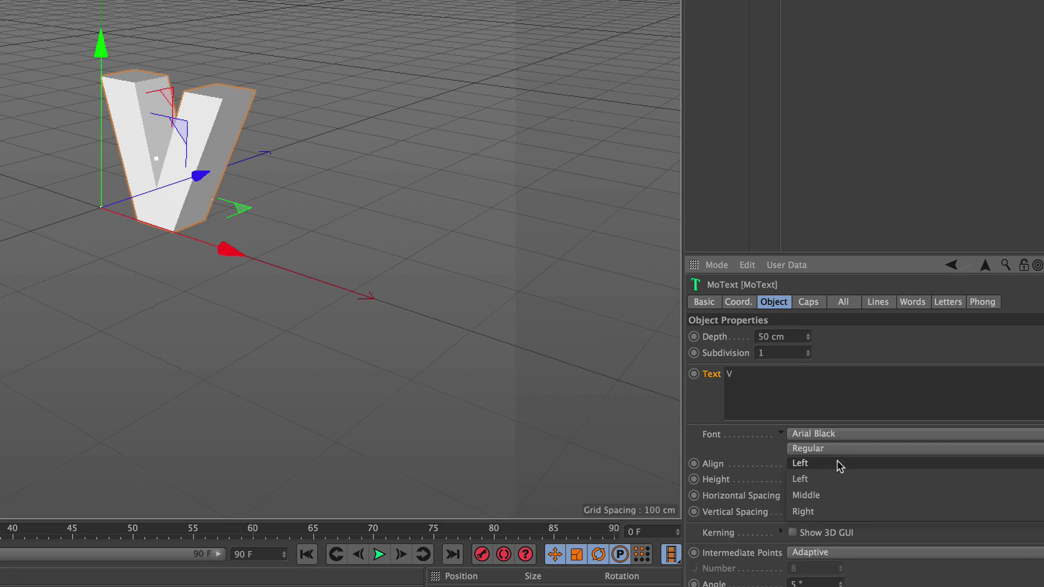
pyautogui.click(834, 491)
pyautogui.scroll(3, 414, 233)
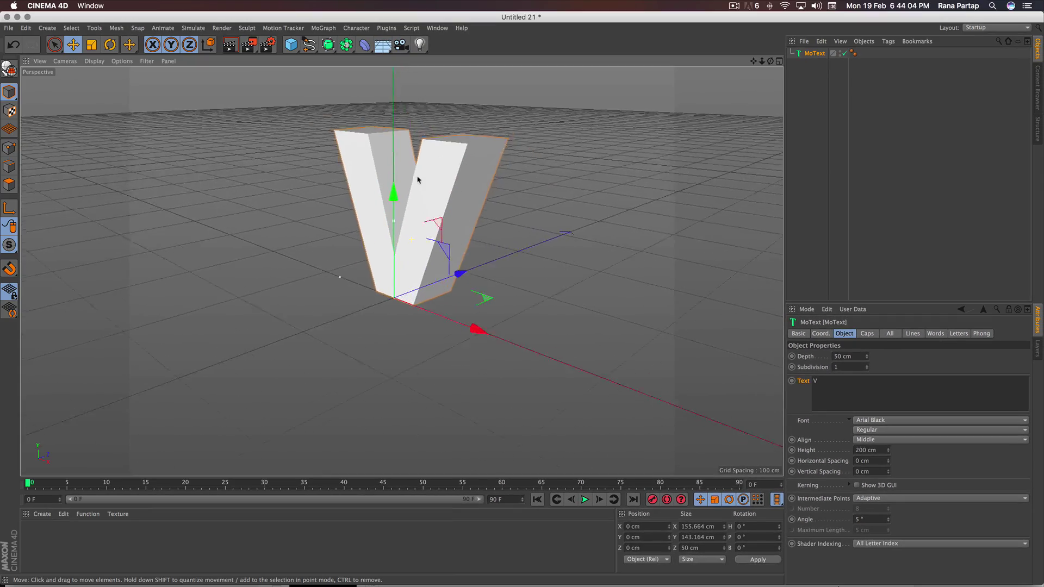
pyautogui.scroll(3, 420, 175)
# Step: Expand the MoText hierarchy and select V together with Cap 1 and Cap 2
pyautogui.scroll(3, 420, 198)
pyautogui.moveTo(405, 225)
pyautogui.keyDown('alt'); pyautogui.mouseDown()
pyautogui.moveTo(408, 183)
pyautogui.moveTo(406, 211)
pyautogui.mouseUp(); pyautogui.keyUp('alt')
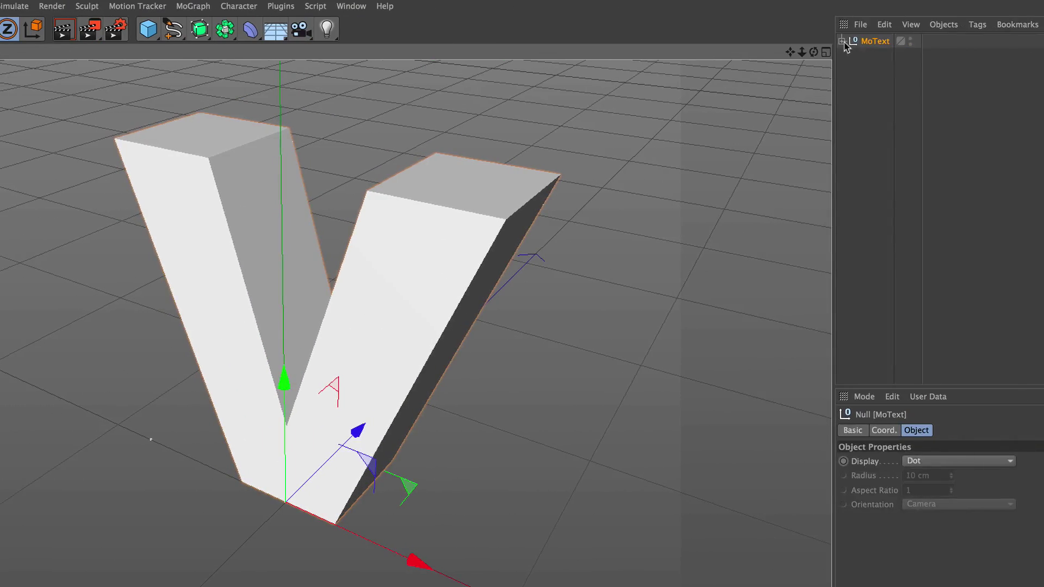
pyautogui.click(857, 69)
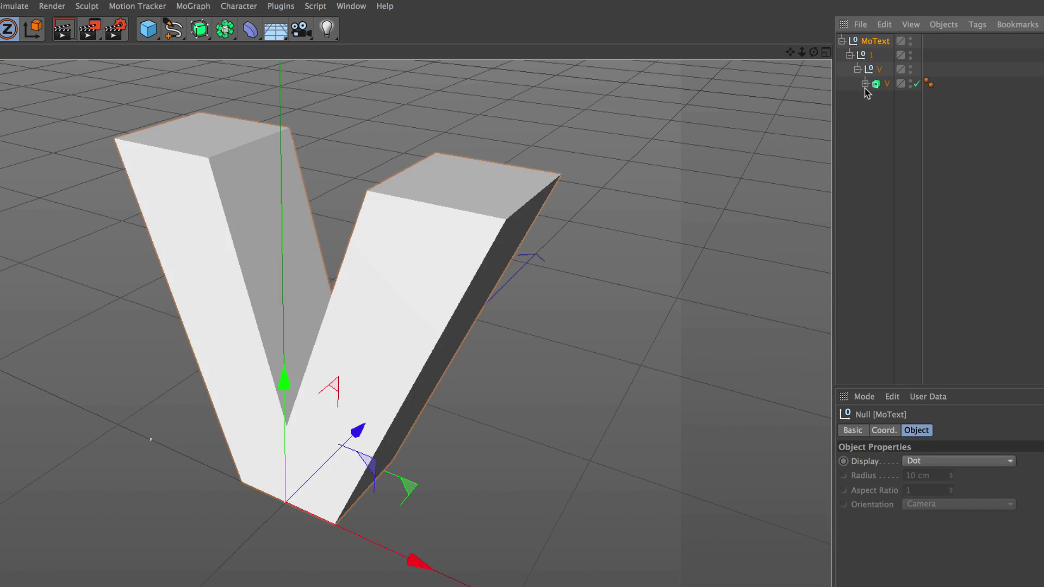
pyautogui.click(873, 112)
pyautogui.click(890, 84)
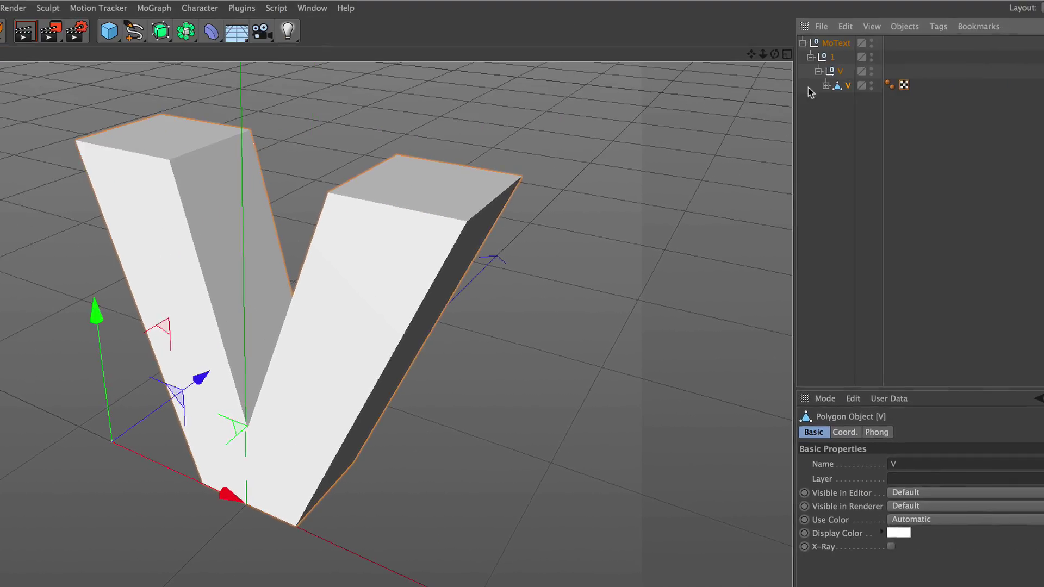
pyautogui.click(826, 86)
pyautogui.moveTo(856, 99); pyautogui.dragTo(850, 87)
# Step: Connect them into V.1, move it to the top level, and delete the MoText
pyautogui.rightClick(850, 88)
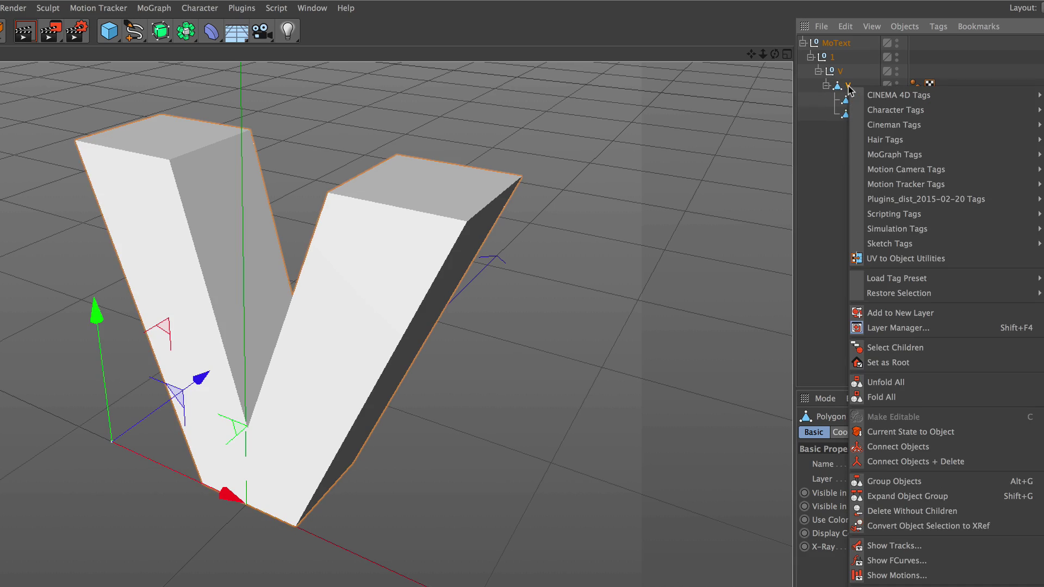
pyautogui.click(975, 471)
pyautogui.moveTo(850, 87); pyautogui.dragTo(835, 137)
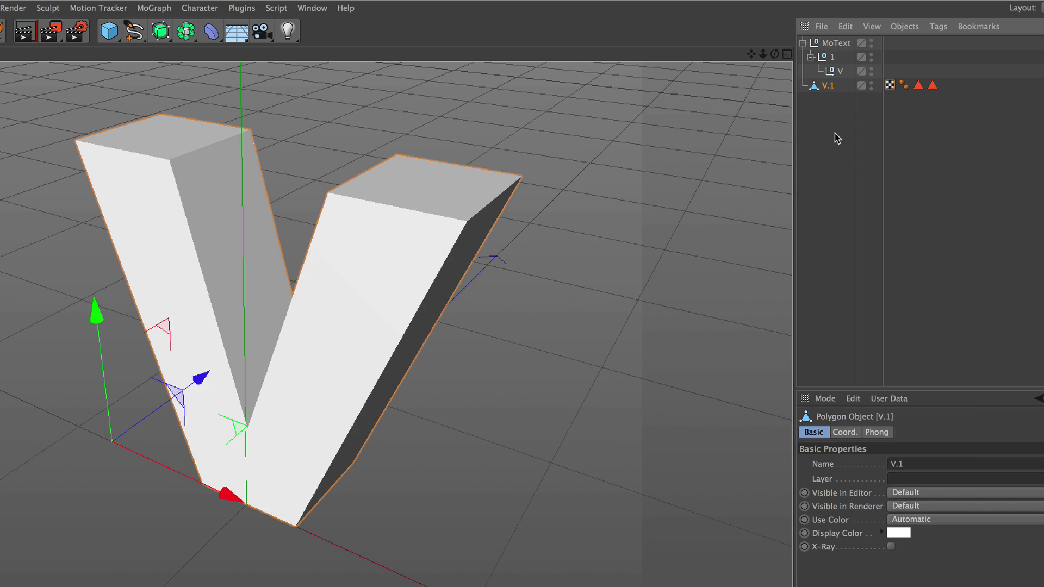
pyautogui.click(835, 43)
pyautogui.press('Delete')
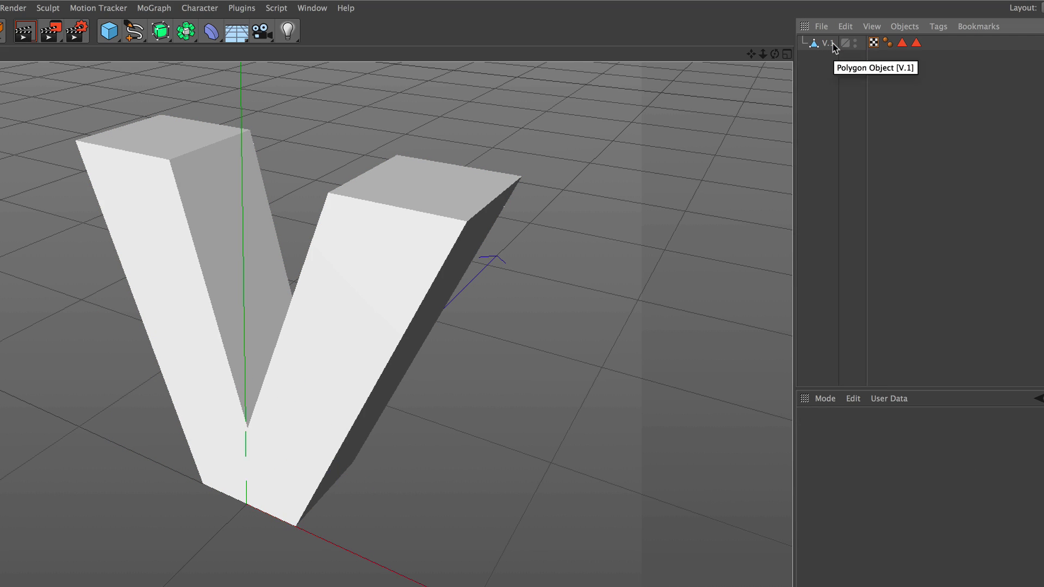
# Step: Select all of V.1's polygons in Polygons mode
pyautogui.click(835, 48)
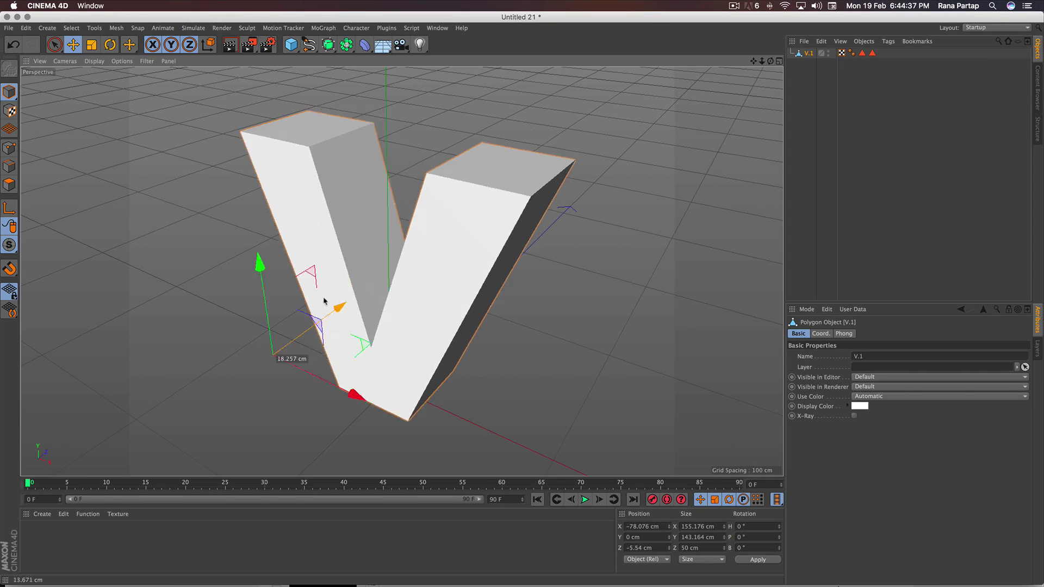
pyautogui.moveTo(324, 301); pyautogui.dragTo(361, 293)
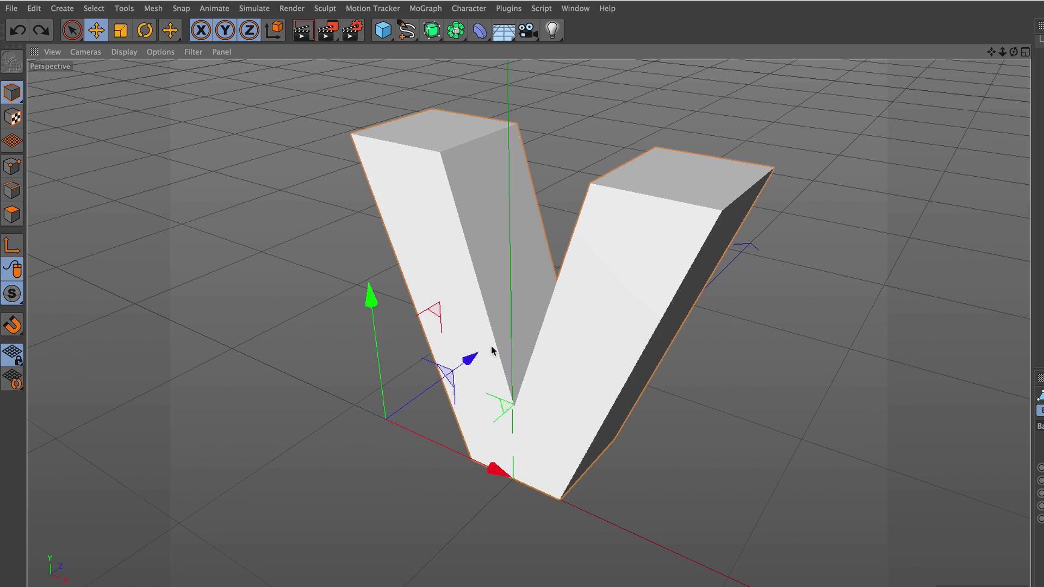
pyautogui.click(13, 215)
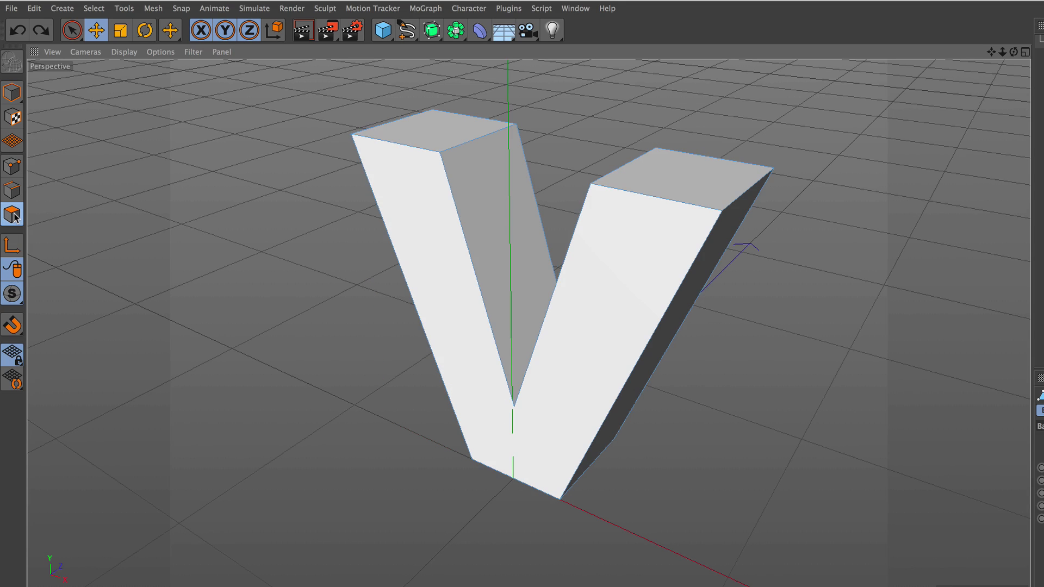
pyautogui.click(449, 256)
pyautogui.click(489, 180)
pyautogui.click(452, 133)
pyautogui.click(339, 266)
pyautogui.hotkey('ctrl', 'a')
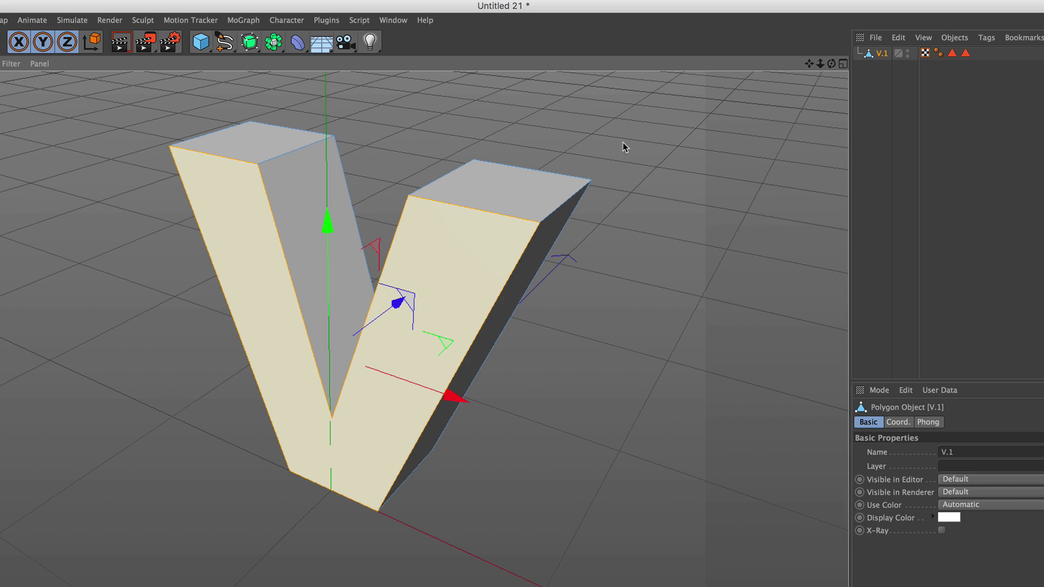
# Step: Split the polygons into a second V.1 object and check each piece's visibility
pyautogui.rightClick(630, 126)
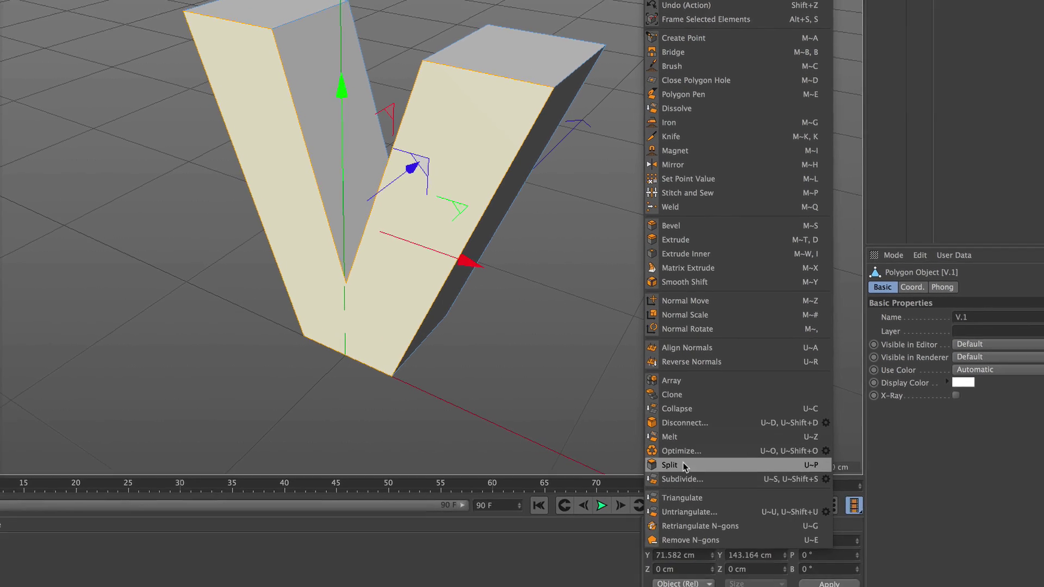
pyautogui.click(683, 465)
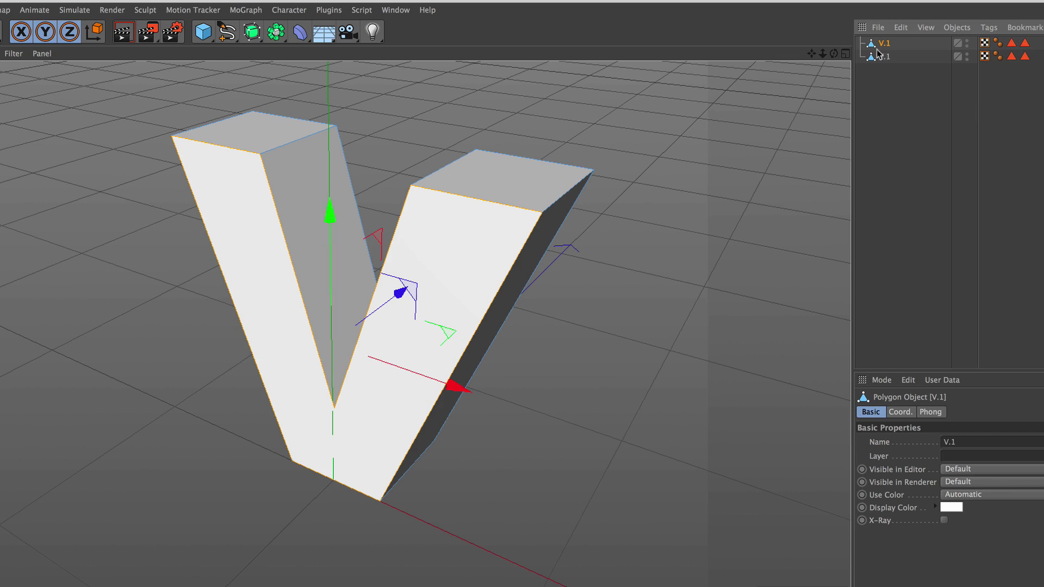
pyautogui.click(970, 43)
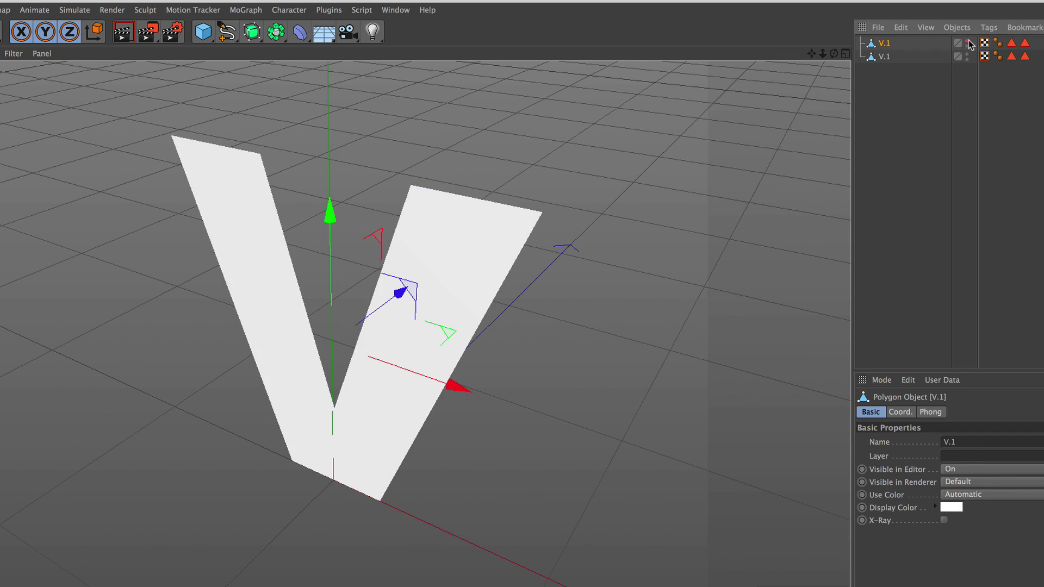
pyautogui.moveTo(441, 304)
pyautogui.keyDown('alt'); pyautogui.mouseDown()
pyautogui.moveTo(244, 284)
pyautogui.moveTo(431, 279)
pyautogui.mouseUp(); pyautogui.keyUp('alt')
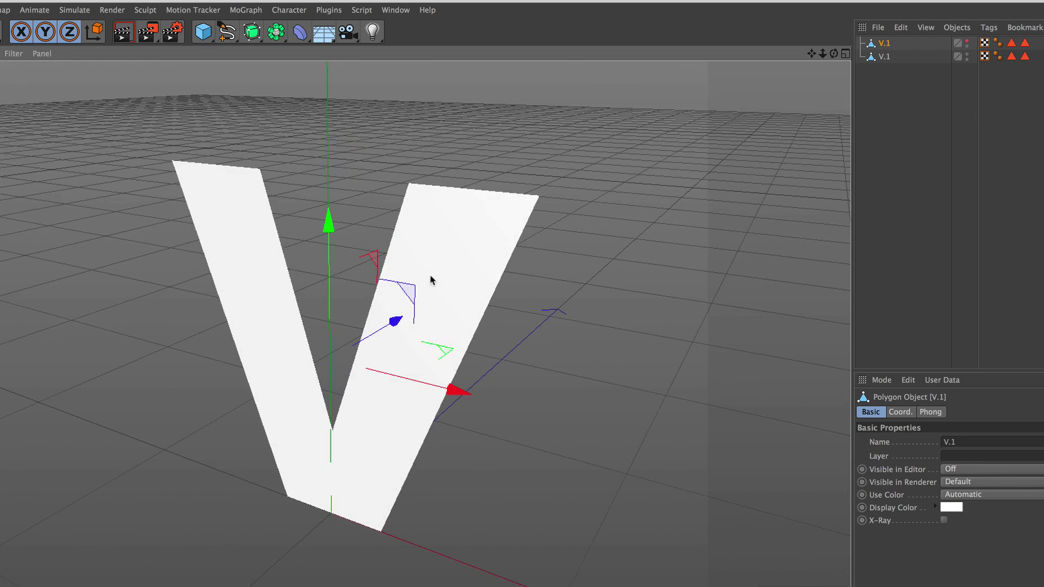
pyautogui.click(967, 43)
pyautogui.click(968, 55)
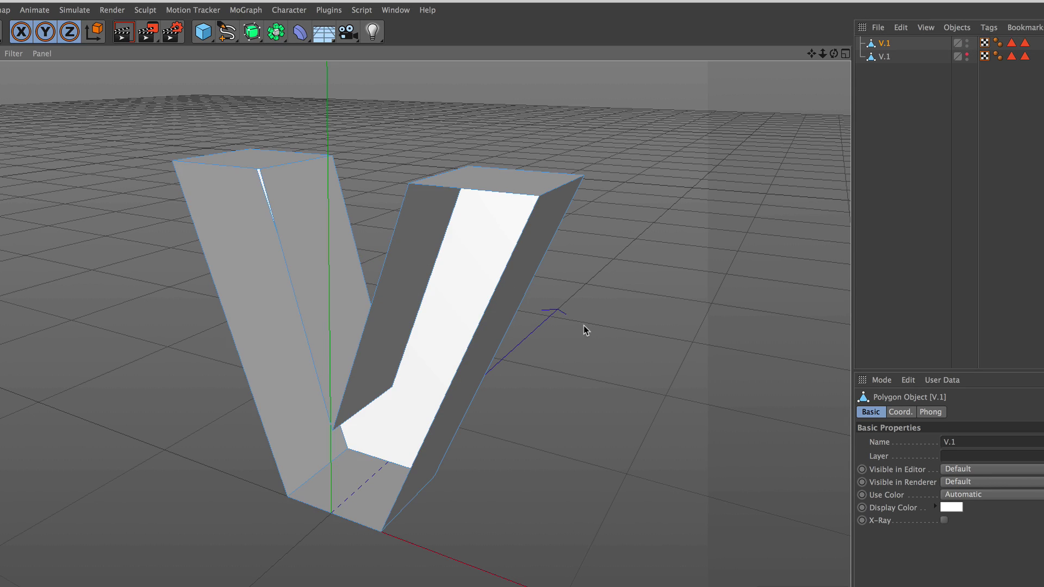
pyautogui.keyDown('alt'); pyautogui.moveTo(322, 350); pyautogui.dragTo(321, 344); pyautogui.keyUp('alt')
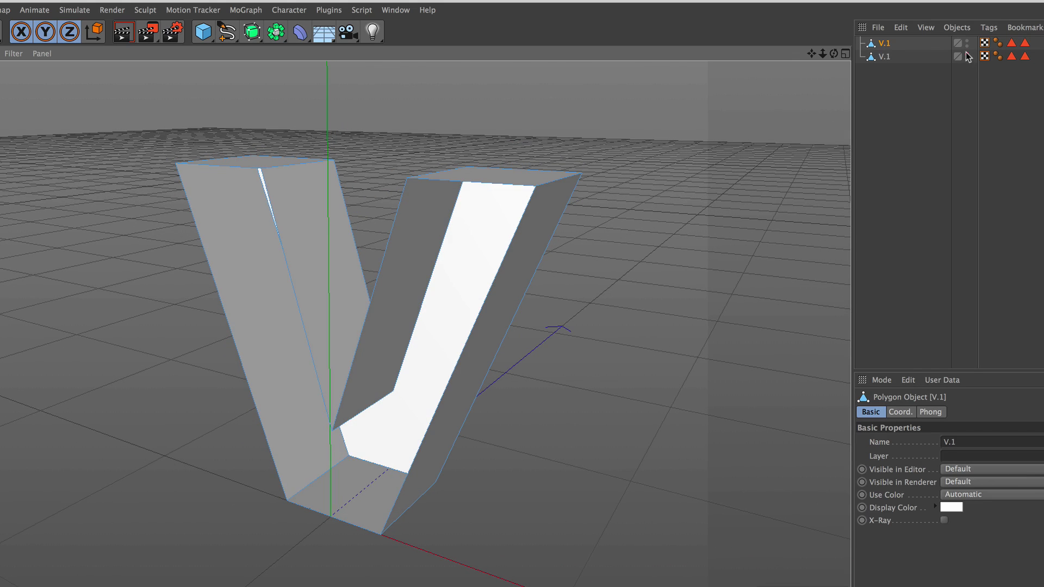
pyautogui.click(967, 55)
# Step: Rename the new V.1 copy to 'split'
pyautogui.doubleClick(888, 57)
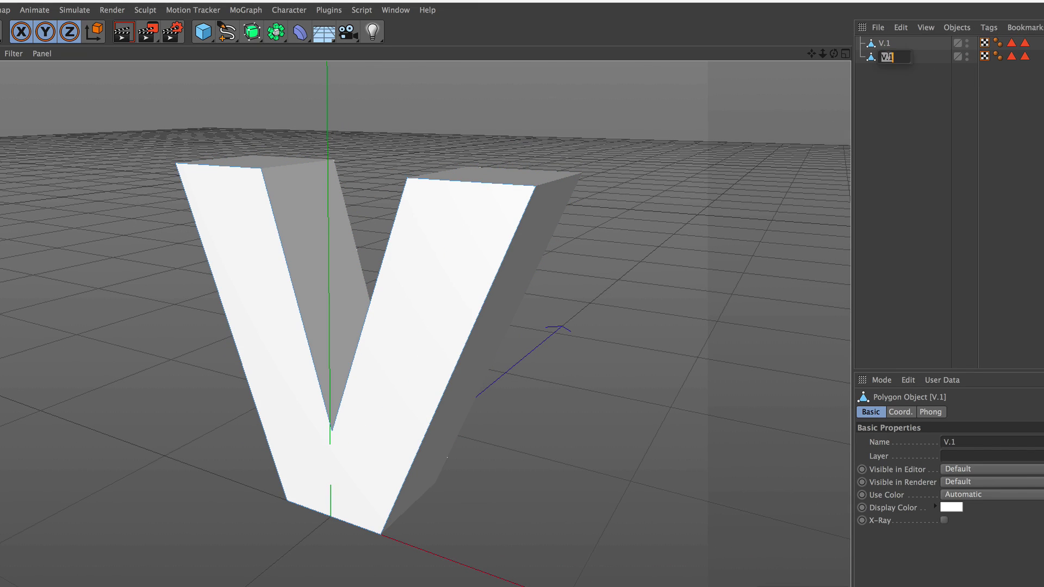
pyautogui.write('split')
pyautogui.press('Return')
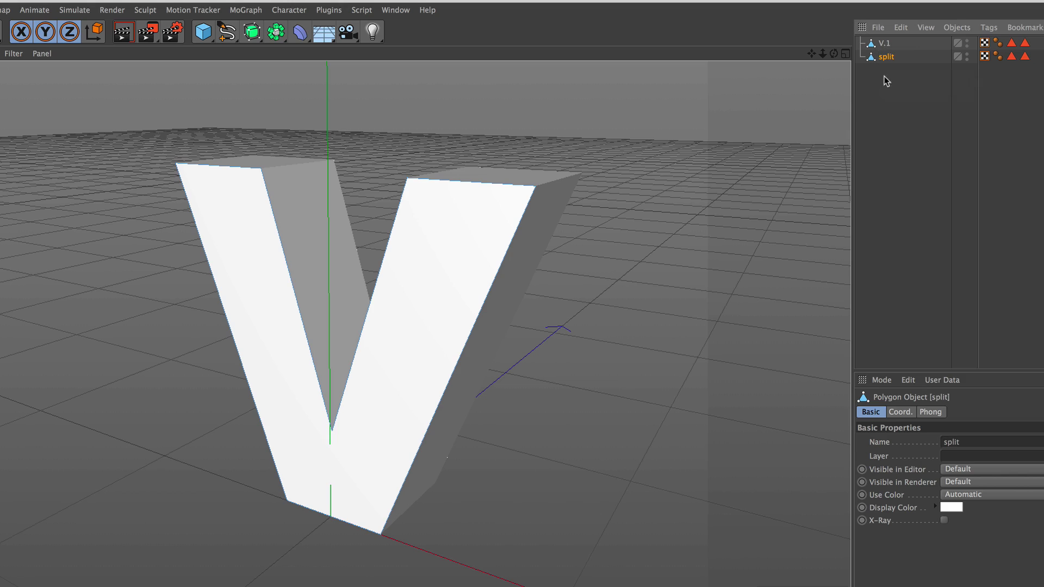
pyautogui.click(883, 64)
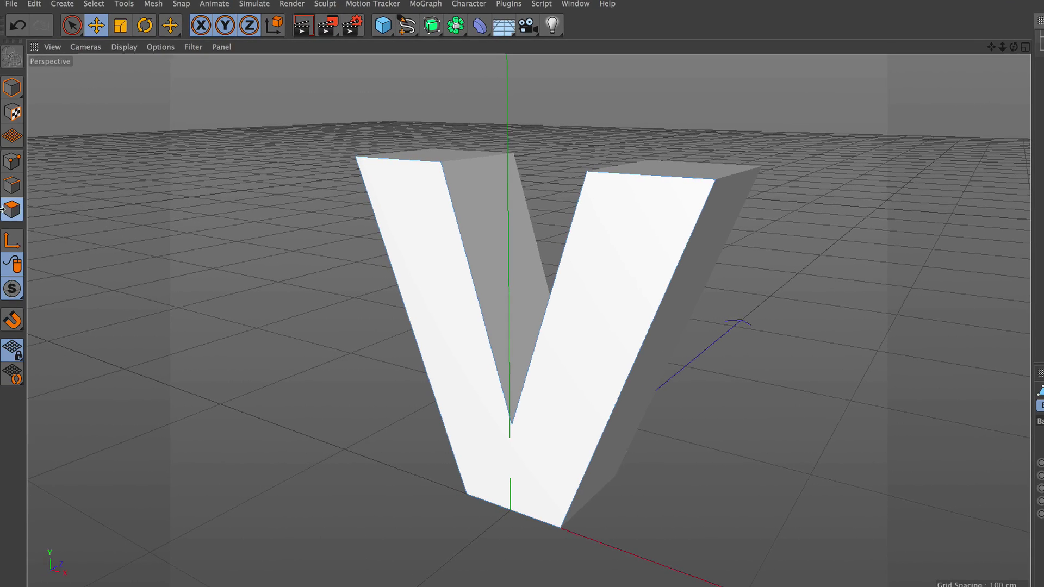
# Step: Knife the front face with 50 parallel plane cuts in X-Z
pyautogui.click(425, 260)
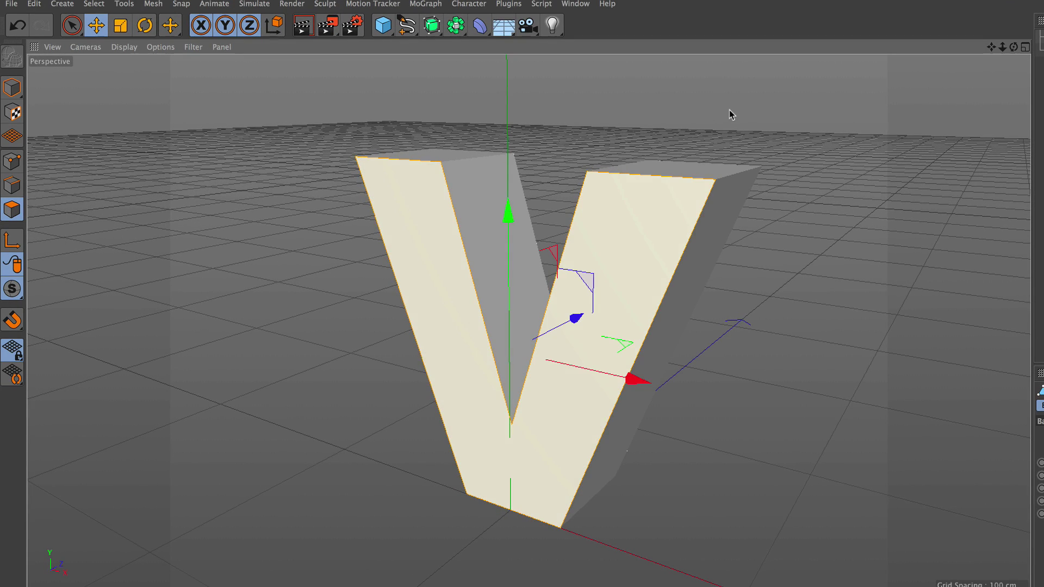
pyautogui.rightClick(729, 111)
pyautogui.click(778, 254)
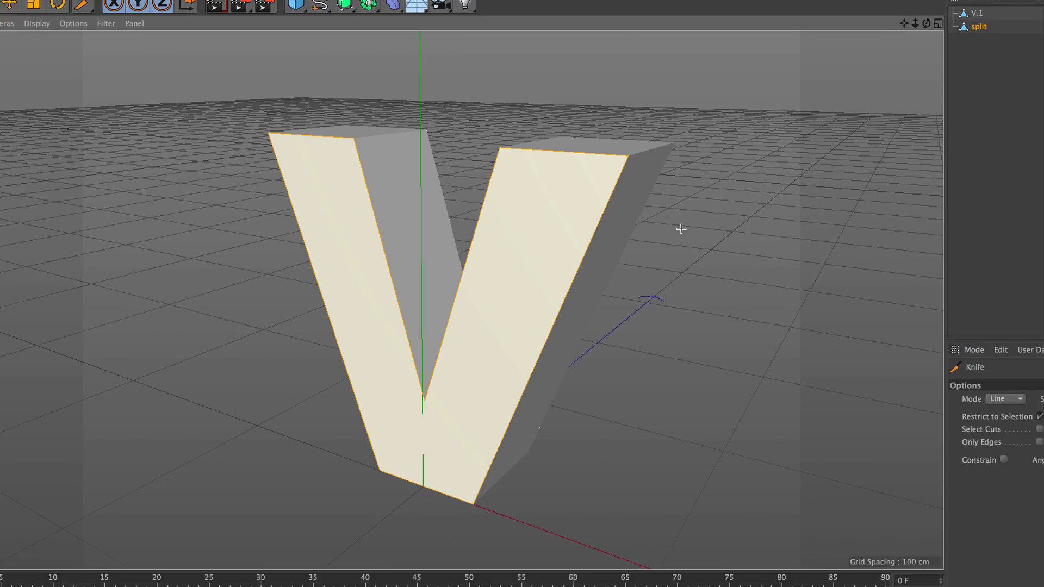
pyautogui.click(884, 366)
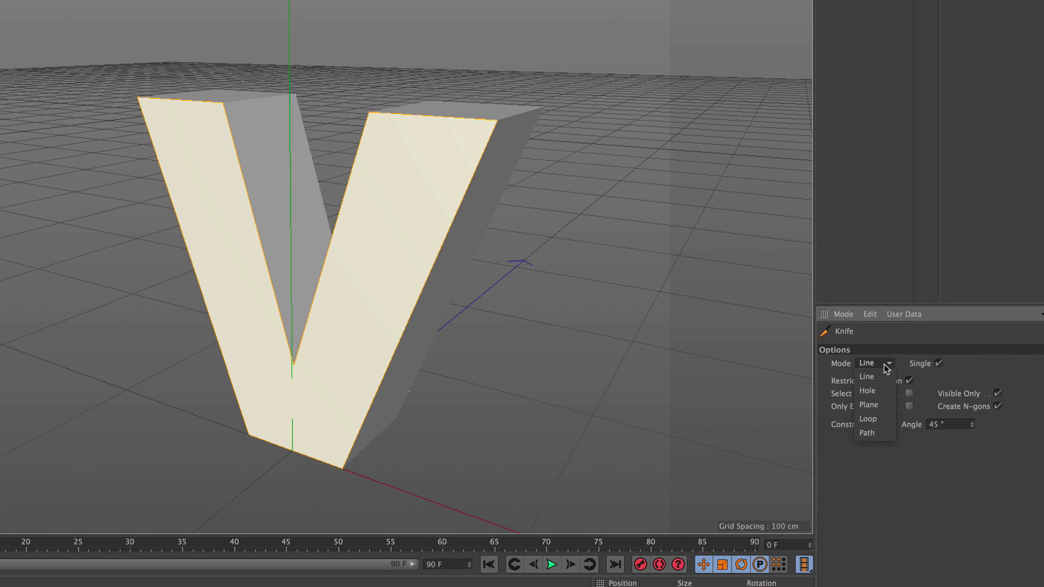
pyautogui.click(884, 405)
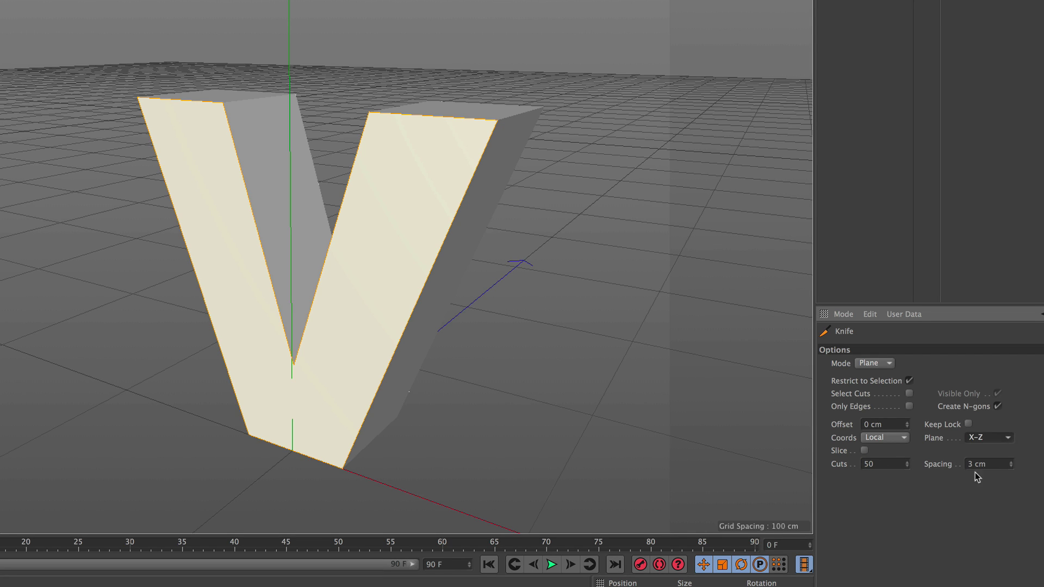
pyautogui.click(306, 456)
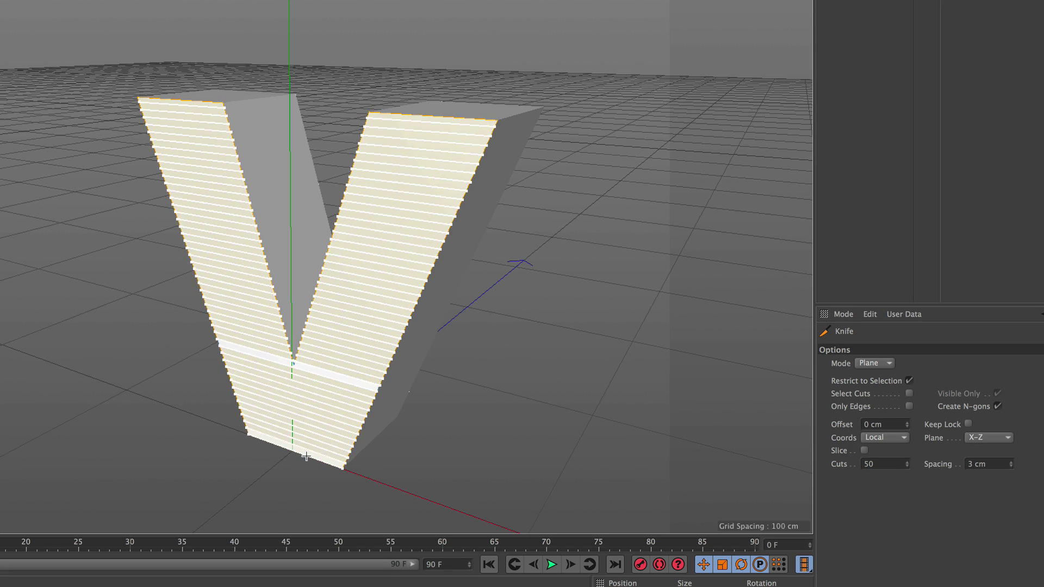
# Step: Add a second set of Knife cuts in the Y-Z plane, then return to selecting
pyautogui.moveTo(132, 360)
pyautogui.keyDown('alt'); pyautogui.mouseDown()
pyautogui.moveTo(257, 345)
pyautogui.moveTo(147, 352)
pyautogui.mouseUp(); pyautogui.keyUp('alt')
pyautogui.click(1007, 438)
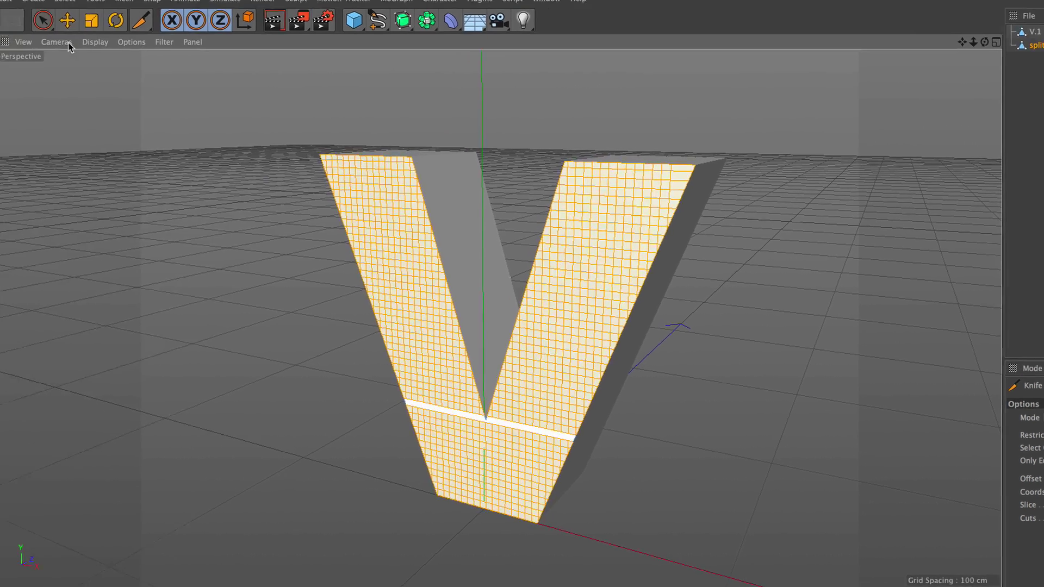
pyautogui.click(73, 31)
pyautogui.keyDown('alt'); pyautogui.moveTo(334, 325); pyautogui.dragTo(311, 348); pyautogui.keyUp('alt')
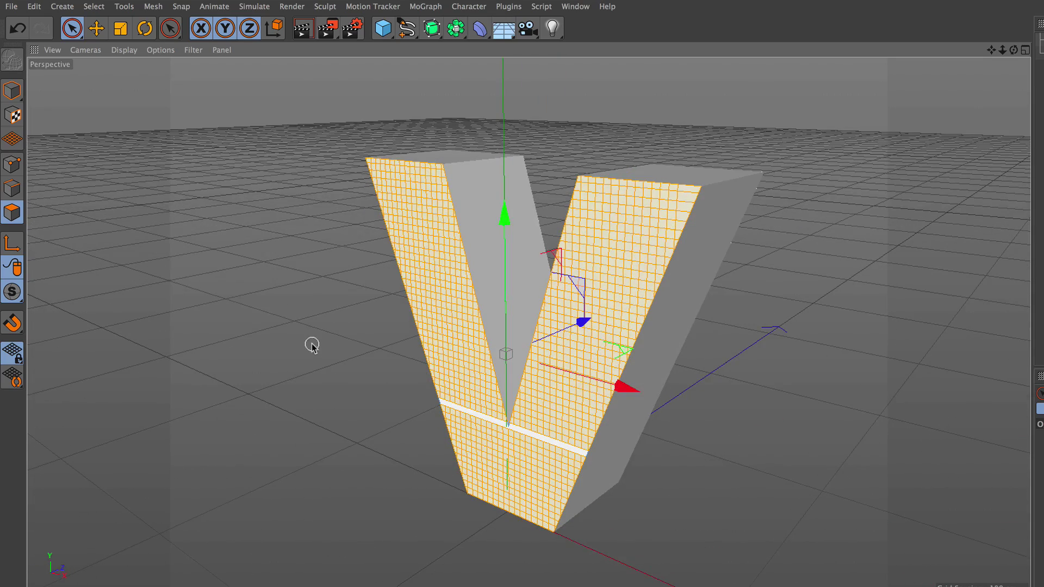
# Step: In Model mode, move the V's axis to its horizontal centre and mid-height, then select split
pyautogui.click(12, 91)
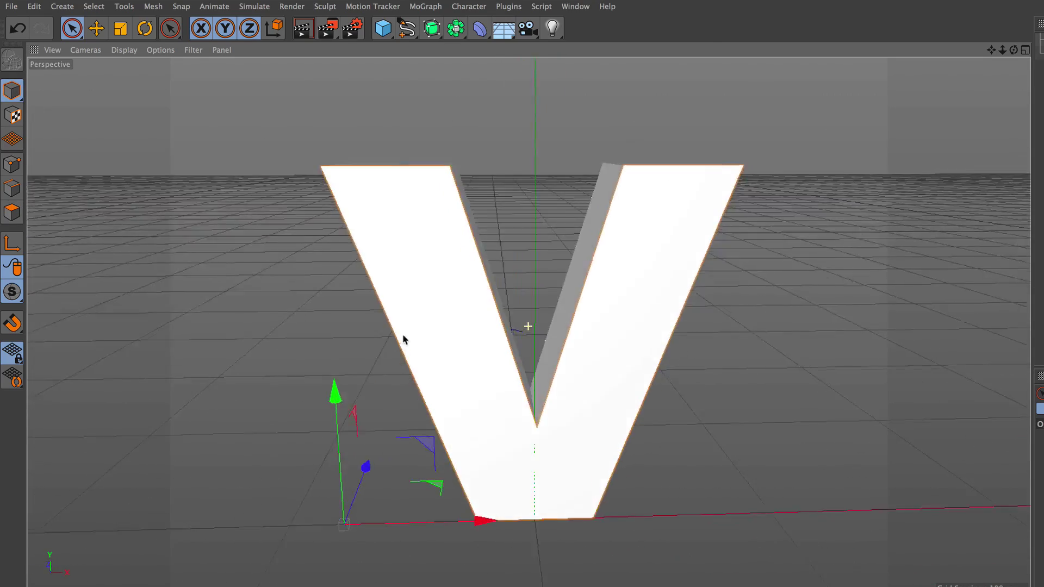
pyautogui.keyDown('alt'); pyautogui.moveTo(308, 344); pyautogui.dragTo(396, 321); pyautogui.keyUp('alt')
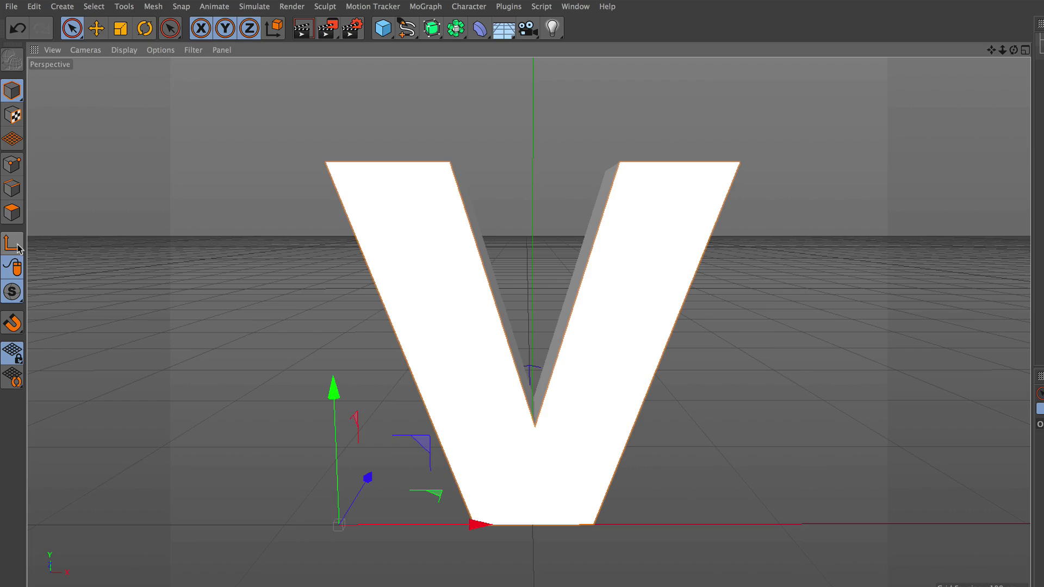
pyautogui.moveTo(449, 525)
pyautogui.mouseDown()
pyautogui.moveTo(636, 527)
pyautogui.moveTo(619, 512)
pyautogui.mouseUp()
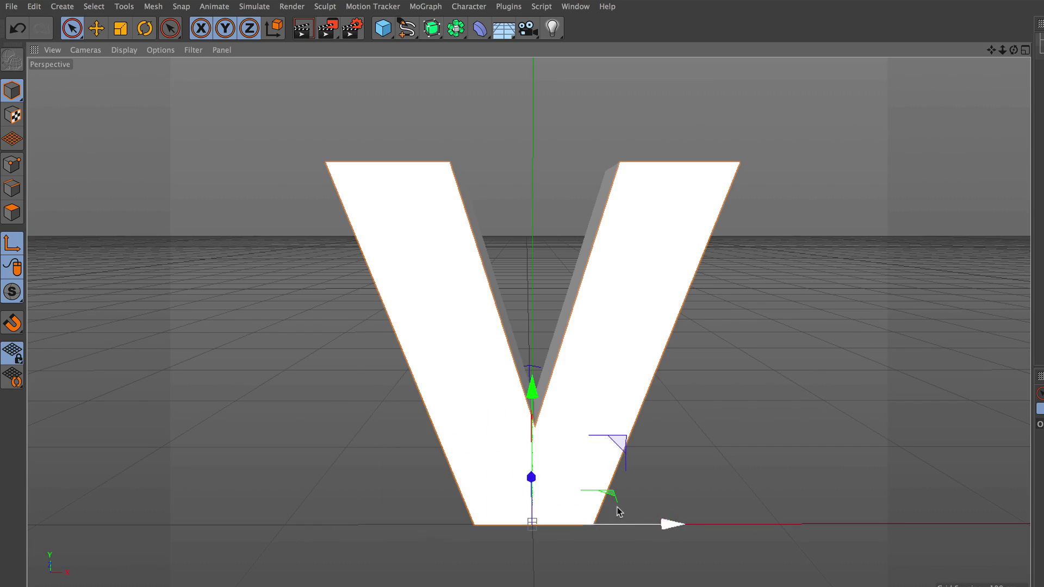
pyautogui.moveTo(536, 405)
pyautogui.mouseDown()
pyautogui.moveTo(561, 189)
pyautogui.moveTo(564, 202)
pyautogui.mouseUp()
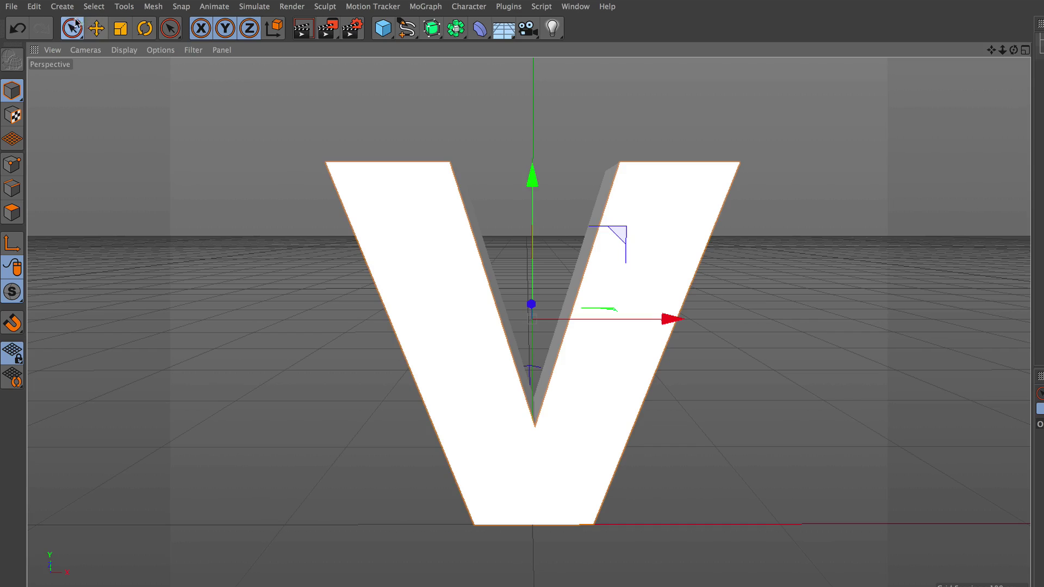
pyautogui.click(210, 224)
pyautogui.moveTo(442, 321)
pyautogui.keyDown('alt'); pyautogui.mouseDown()
pyautogui.moveTo(373, 354)
pyautogui.moveTo(487, 365)
pyautogui.moveTo(533, 338)
pyautogui.mouseUp(); pyautogui.keyUp('alt')
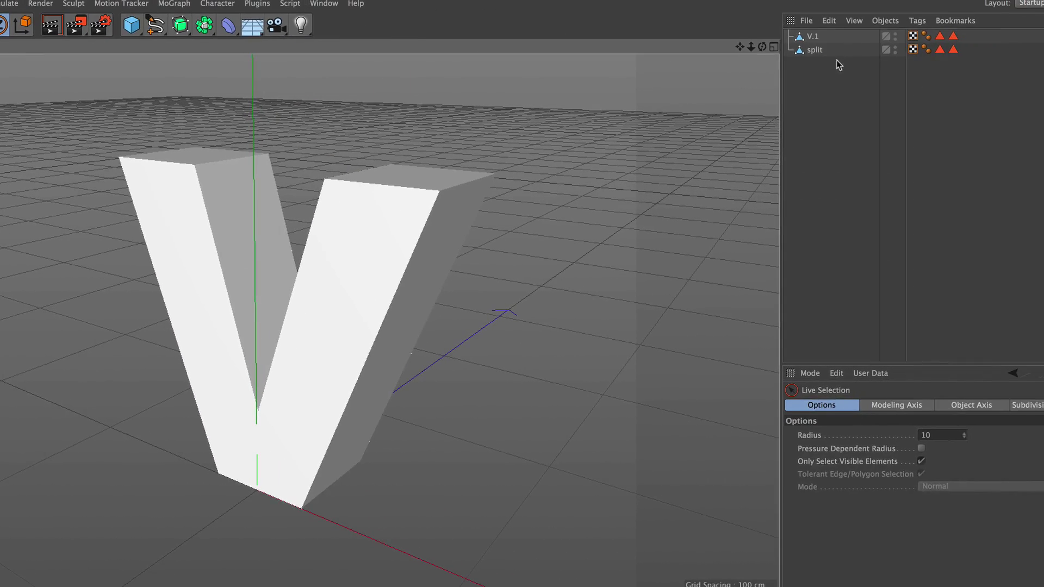
pyautogui.click(821, 50)
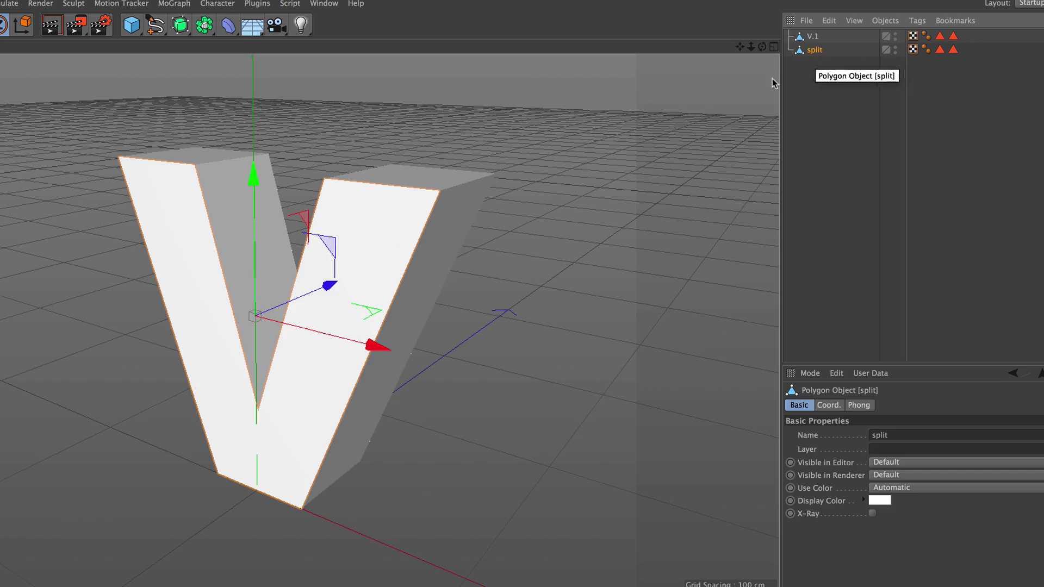
pyautogui.click(229, 26)
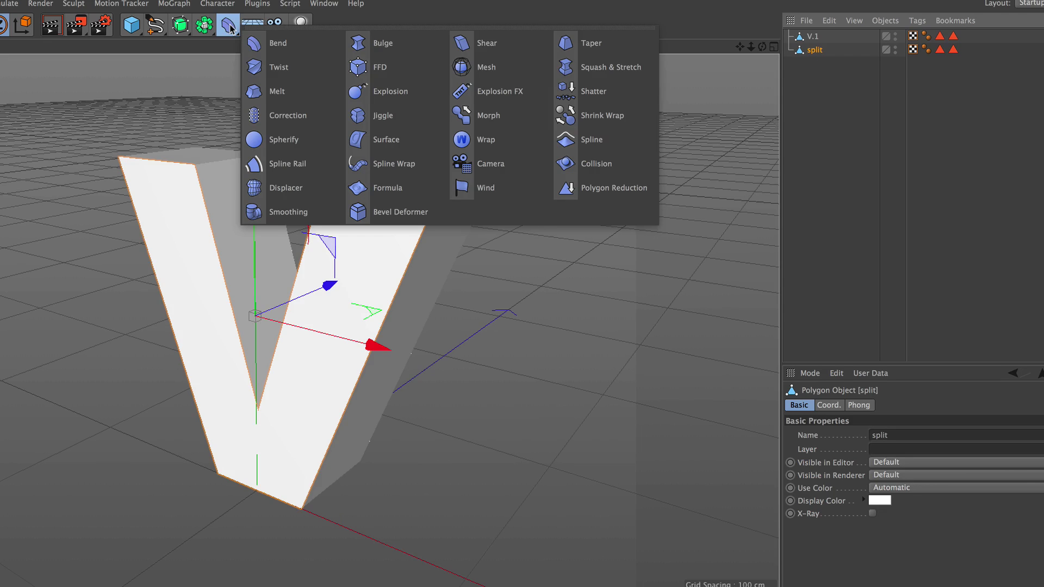
# Step: Add a Bend deformer and orbit around it and the V
pyautogui.click(299, 53)
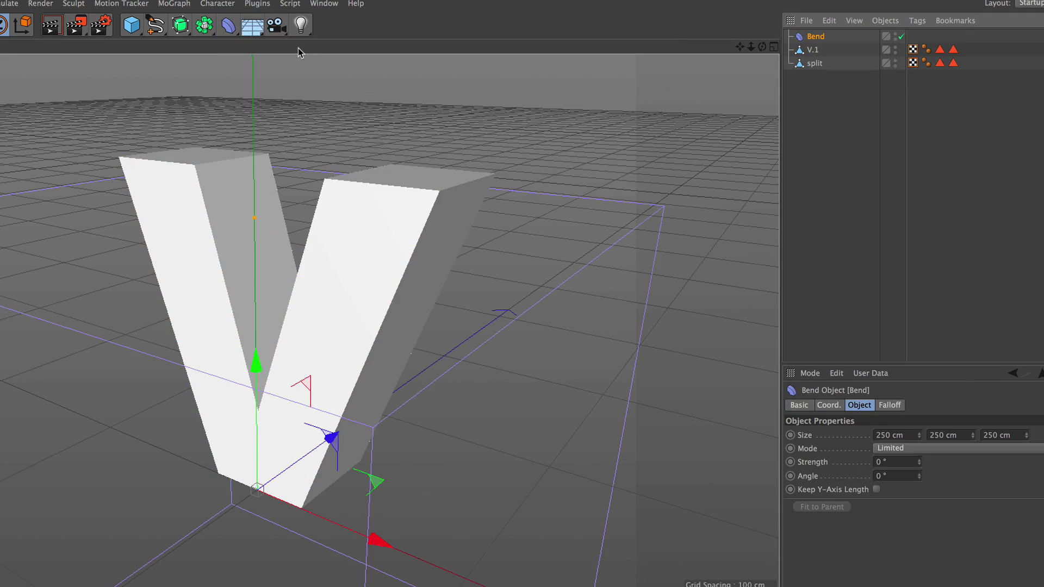
pyautogui.scroll(-3, 256, 366)
pyautogui.moveTo(308, 330)
pyautogui.keyDown('alt'); pyautogui.mouseDown()
pyautogui.moveTo(397, 286)
pyautogui.moveTo(263, 240)
pyautogui.mouseUp(); pyautogui.keyUp('alt')
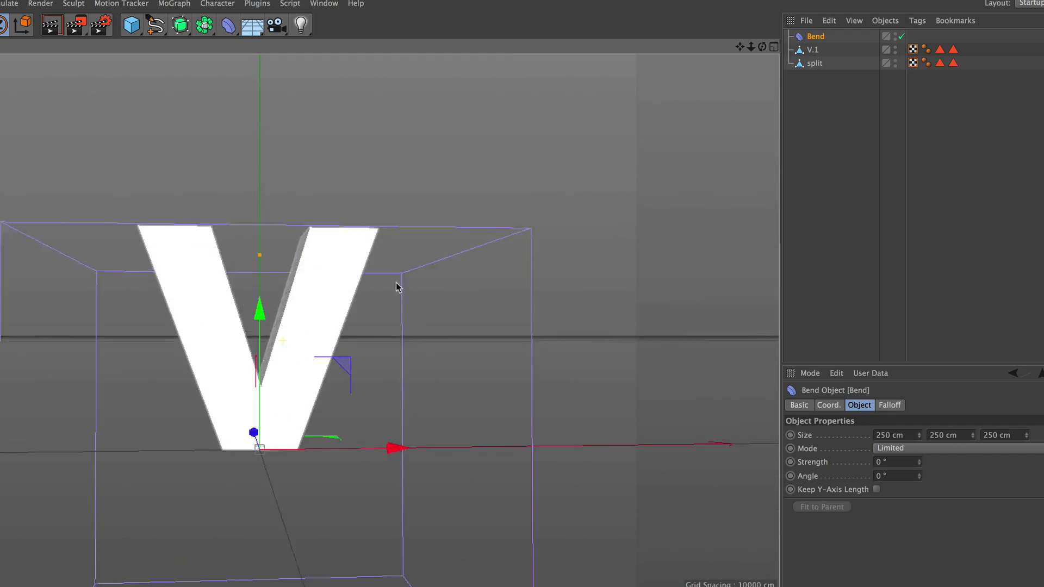
pyautogui.scroll(5, 273, 205)
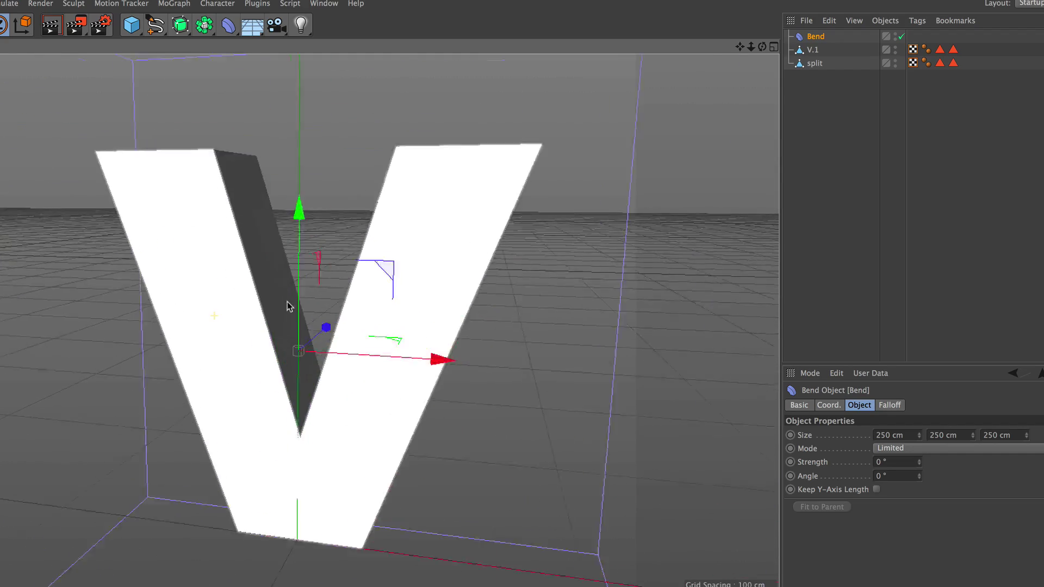
pyautogui.moveTo(288, 306)
pyautogui.keyDown('alt'); pyautogui.mouseDown()
pyautogui.moveTo(263, 310)
pyautogui.moveTo(449, 343)
pyautogui.moveTo(329, 341)
pyautogui.mouseUp(); pyautogui.keyUp('alt')
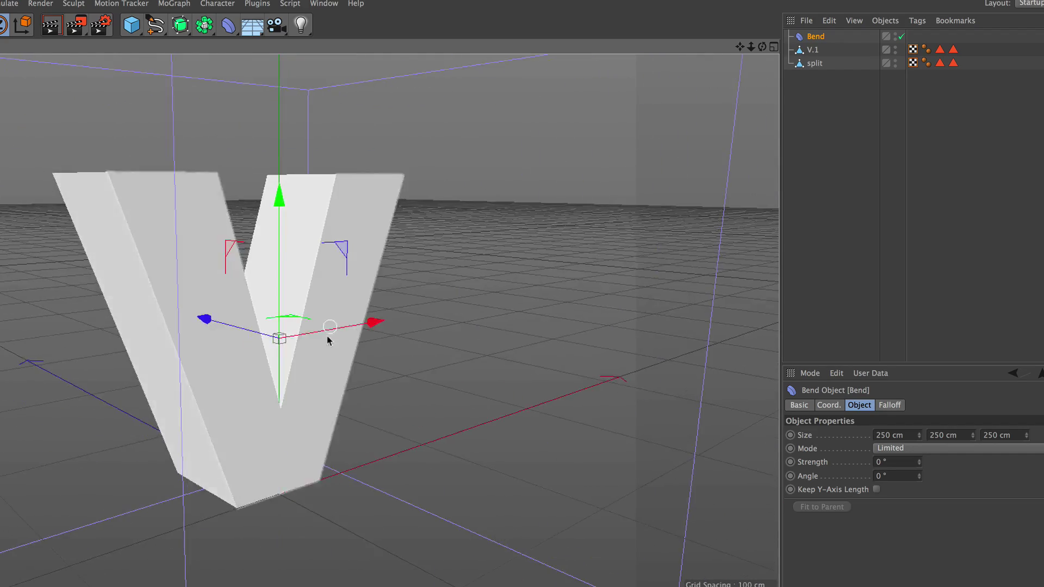
pyautogui.scroll(-3, 329, 340)
pyautogui.moveTo(282, 373)
pyautogui.keyDown('alt'); pyautogui.mouseDown()
pyautogui.moveTo(427, 361)
pyautogui.moveTo(103, 366)
pyautogui.mouseUp(); pyautogui.keyUp('alt')
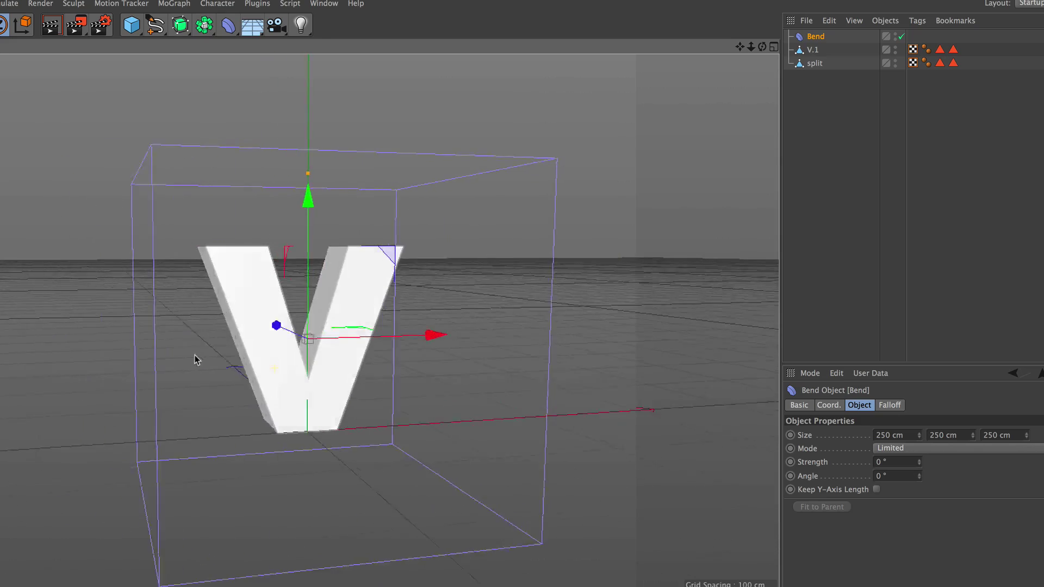
pyautogui.scroll(3, 342, 299)
pyautogui.scroll(2, 321, 333)
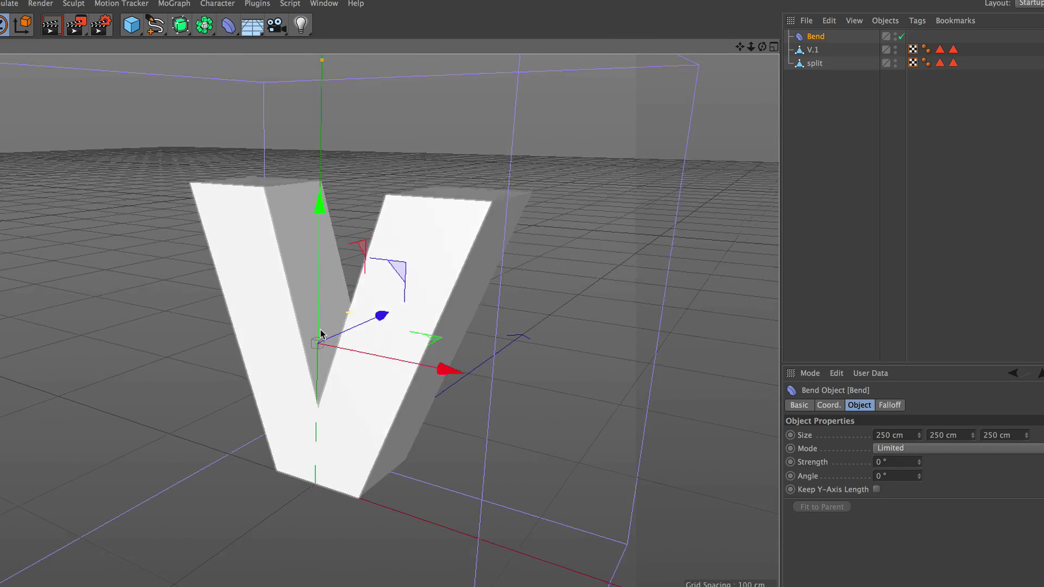
pyautogui.keyDown('alt'); pyautogui.moveTo(667, 151); pyautogui.dragTo(674, 149); pyautogui.keyUp('alt')
# Step: Put the Bend under the split object and set its strength to 34°
pyautogui.moveTo(815, 38)
pyautogui.mouseDown()
pyautogui.moveTo(822, 68)
pyautogui.moveTo(823, 52)
pyautogui.mouseUp()
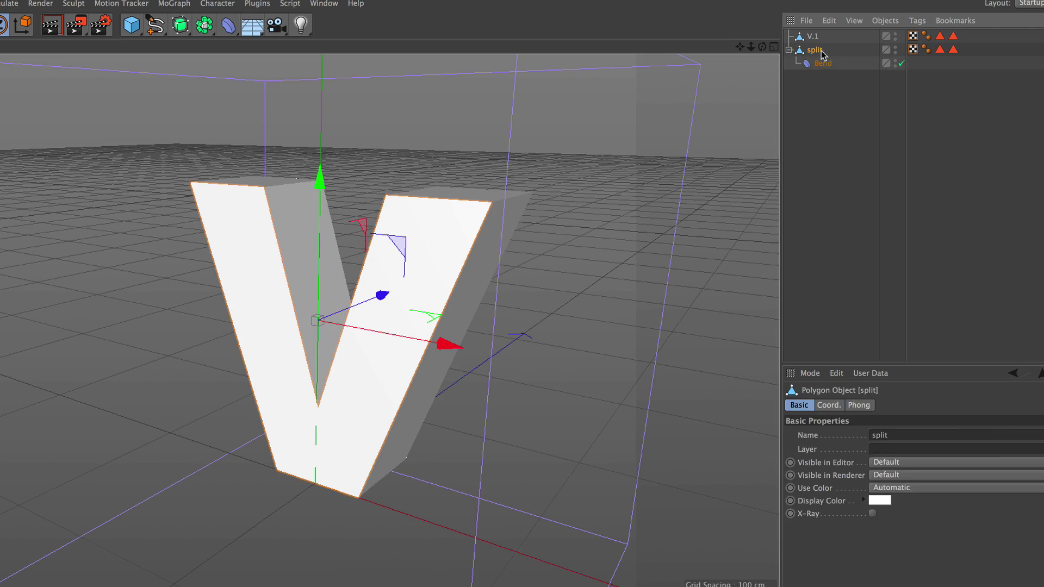
pyautogui.click(824, 65)
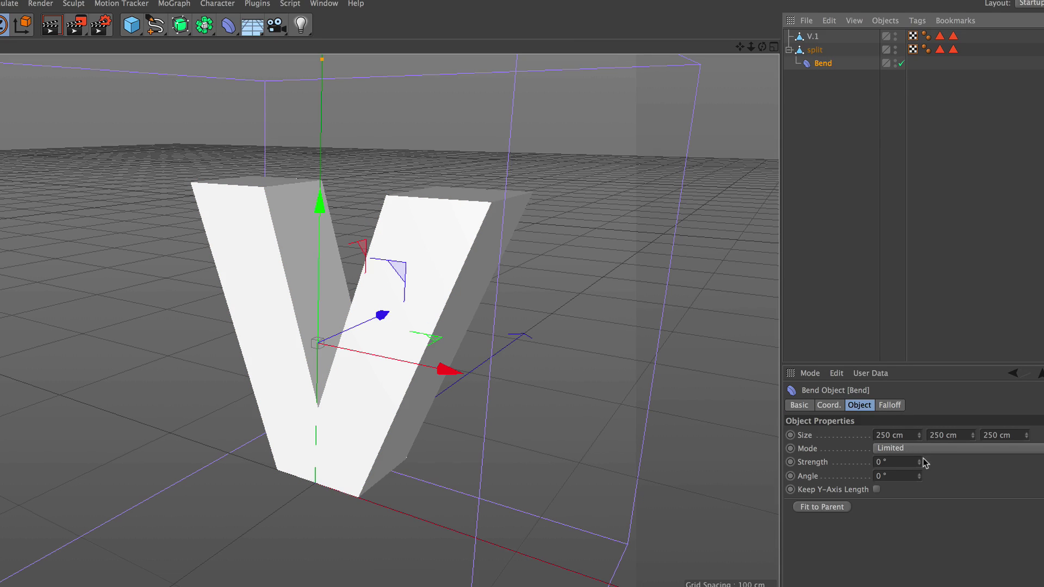
pyautogui.moveTo(920, 462); pyautogui.dragTo(946, 462)
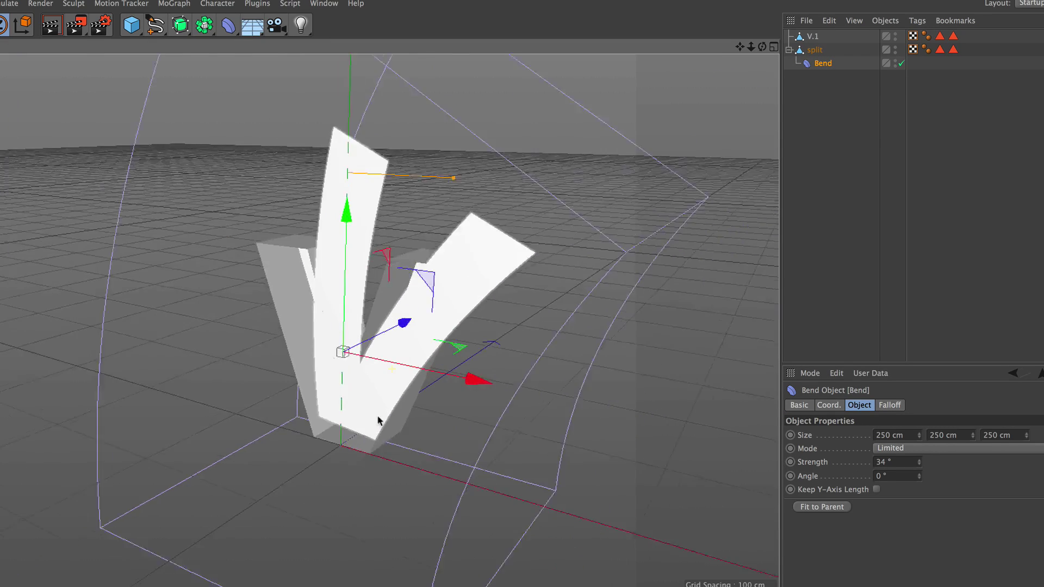
pyautogui.moveTo(379, 420)
pyautogui.keyDown('alt'); pyautogui.mouseDown()
pyautogui.moveTo(466, 410)
pyautogui.moveTo(359, 419)
pyautogui.moveTo(466, 419)
pyautogui.moveTo(370, 410)
pyautogui.moveTo(327, 380)
pyautogui.moveTo(266, 368)
pyautogui.moveTo(393, 375)
pyautogui.moveTo(385, 390)
pyautogui.mouseUp(); pyautogui.keyUp('alt')
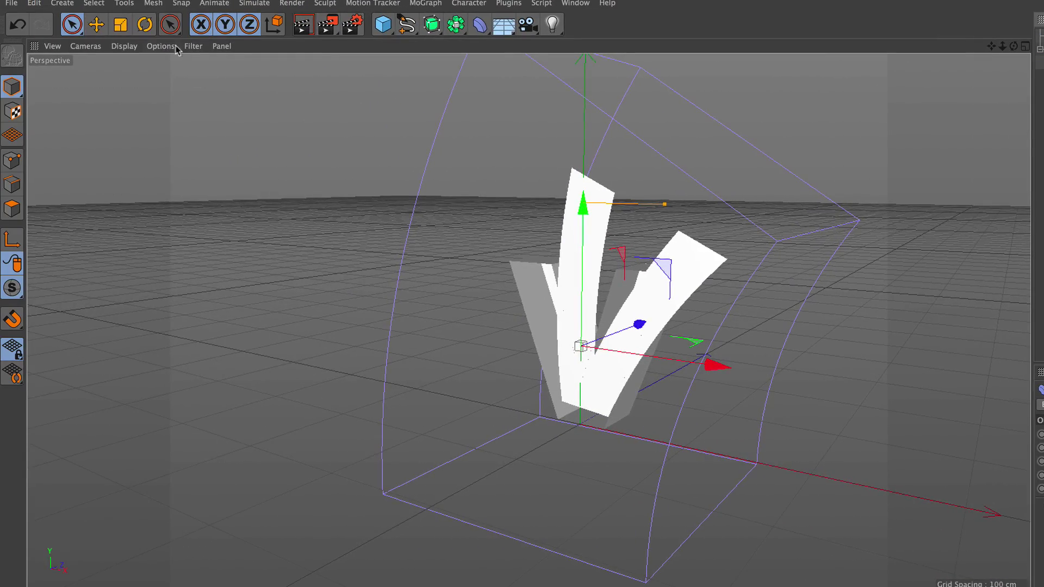
# Step: Rotate the Bend about -50° around the vertical axis
pyautogui.click(144, 24)
pyautogui.moveTo(626, 365); pyautogui.dragTo(484, 357)
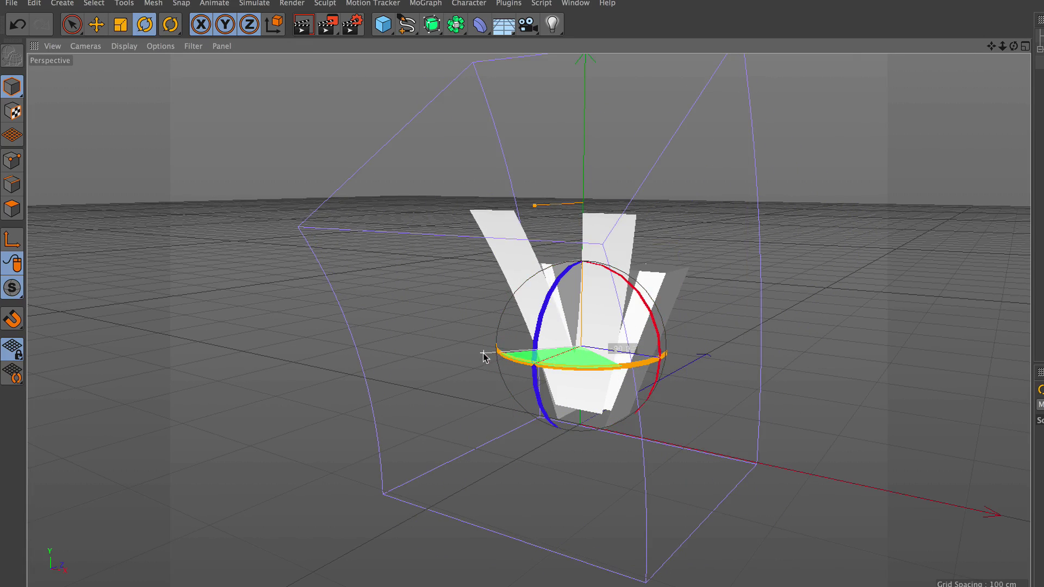
pyautogui.click(72, 24)
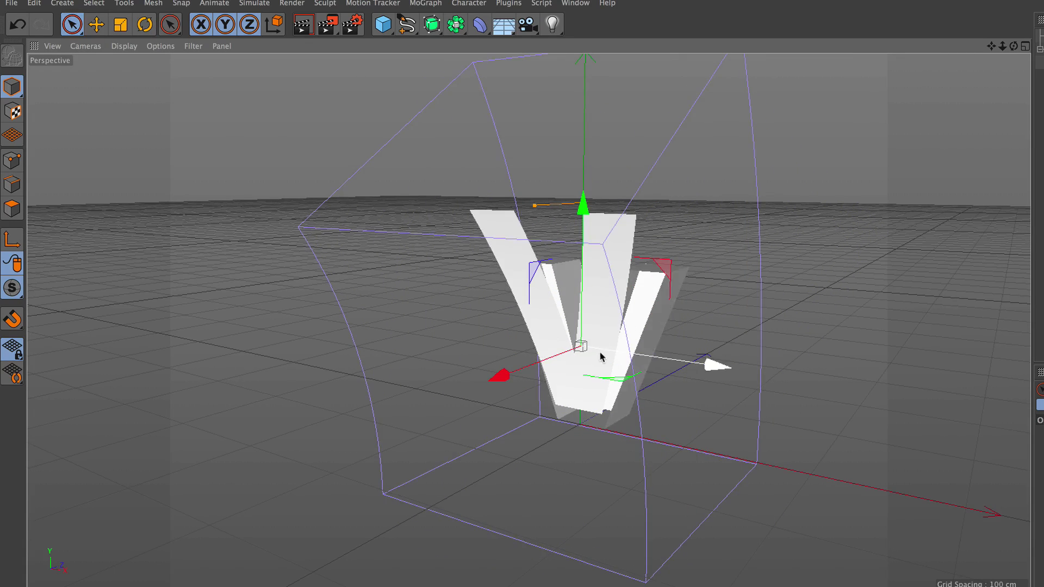
pyautogui.moveTo(601, 356)
pyautogui.keyDown('alt'); pyautogui.mouseDown()
pyautogui.moveTo(552, 373)
pyautogui.moveTo(446, 378)
pyautogui.moveTo(617, 354)
pyautogui.moveTo(629, 299)
pyautogui.moveTo(580, 392)
pyautogui.moveTo(655, 322)
pyautogui.mouseUp(); pyautogui.keyUp('alt')
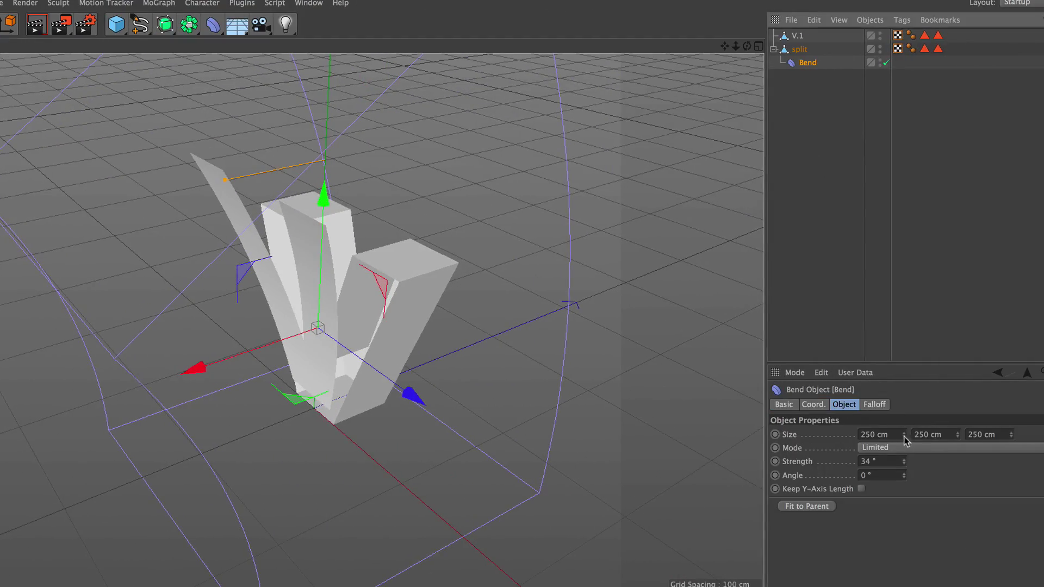
# Step: Set the Bend size to 5 cm wide and 4 cm thick
pyautogui.click(873, 434)
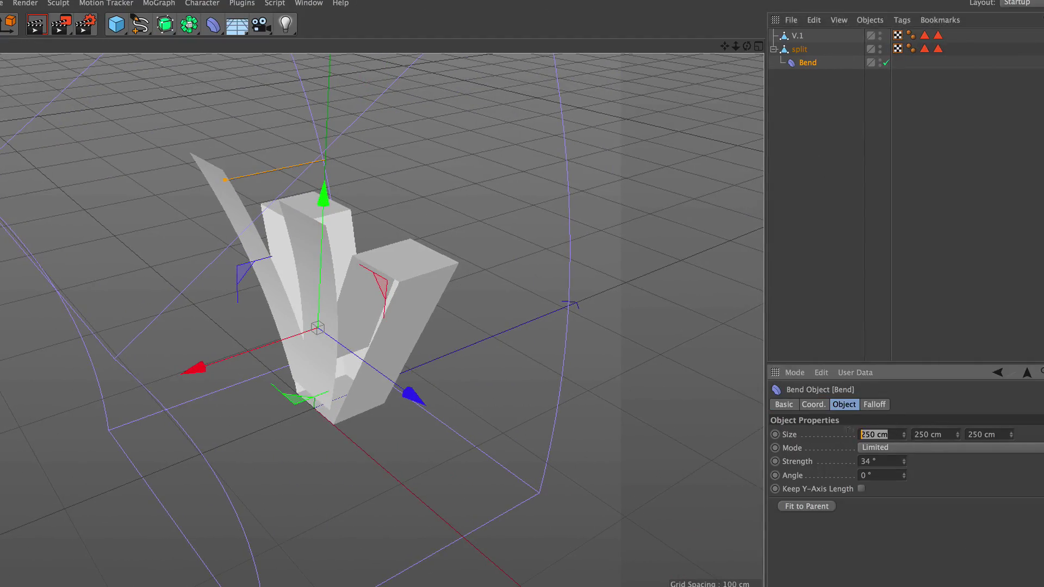
pyautogui.press('Tab')
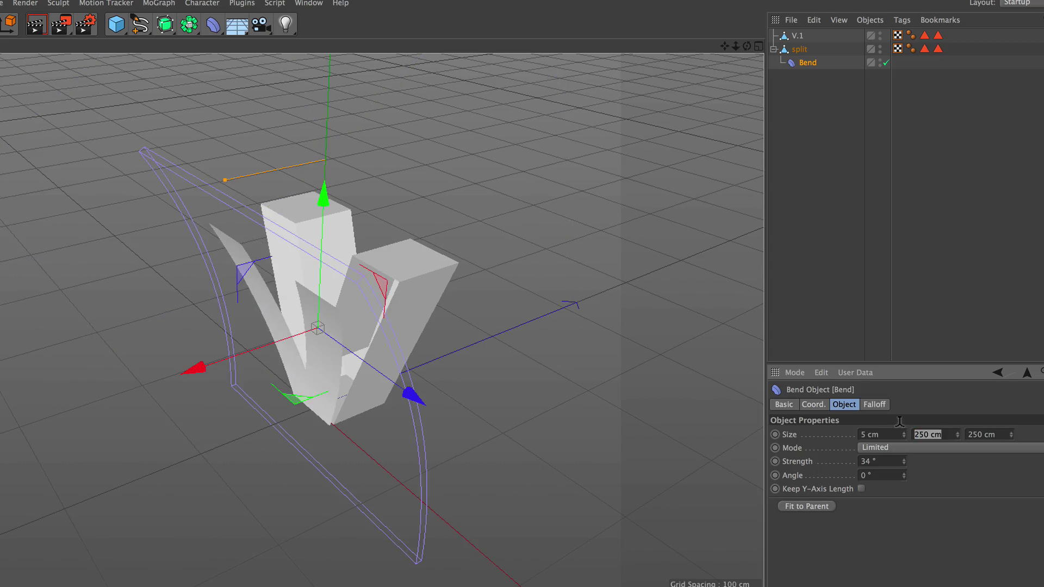
pyautogui.write('4')
pyautogui.press('Return')
pyautogui.scroll(2, 373, 307)
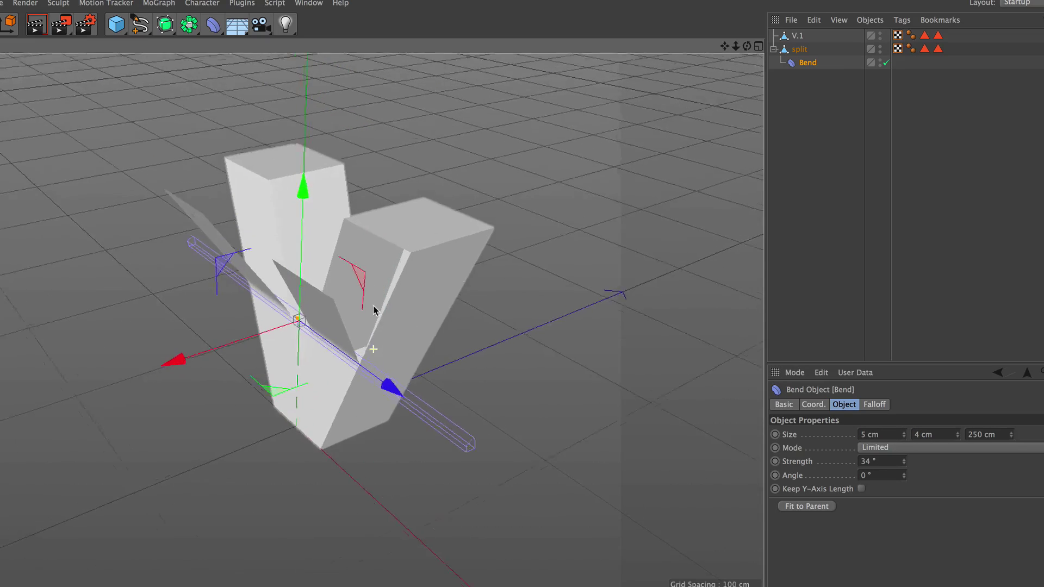
pyautogui.scroll(2, 391, 313)
pyautogui.moveTo(391, 313)
pyautogui.keyDown('alt'); pyautogui.mouseDown()
pyautogui.moveTo(389, 268)
pyautogui.moveTo(390, 310)
pyautogui.moveTo(371, 285)
pyautogui.moveTo(388, 327)
pyautogui.moveTo(413, 333)
pyautogui.mouseUp(); pyautogui.keyUp('alt')
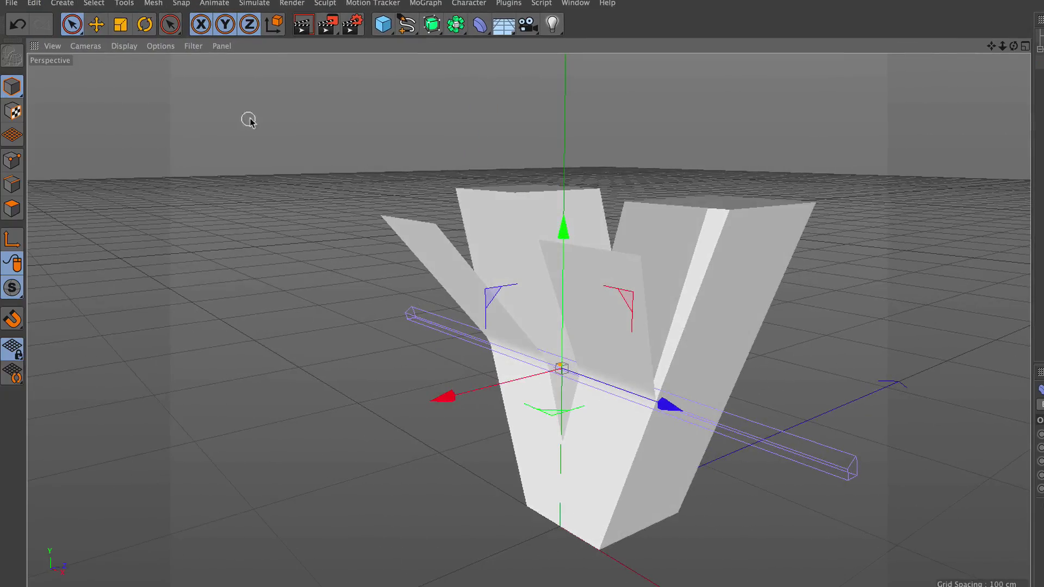
# Step: Switch the viewport to Gouraud Shading (Lines) and move the split planes along Y
pyautogui.click(124, 46)
pyautogui.click(157, 77)
pyautogui.moveTo(647, 377)
pyautogui.keyDown('alt'); pyautogui.mouseDown()
pyautogui.moveTo(618, 340)
pyautogui.moveTo(597, 350)
pyautogui.mouseUp(); pyautogui.keyUp('alt')
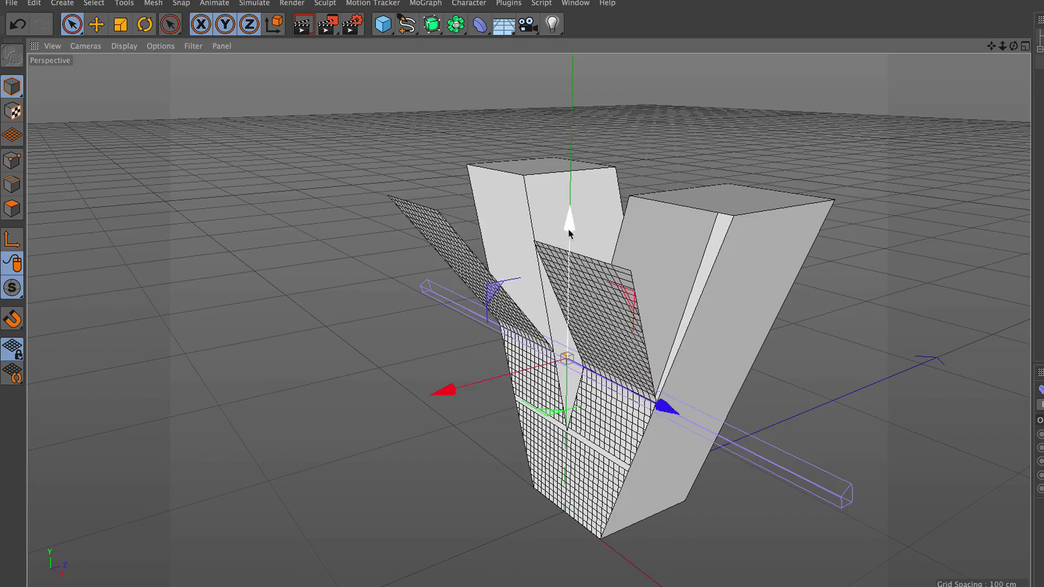
pyautogui.moveTo(590, 171)
pyautogui.mouseDown()
pyautogui.moveTo(502, 322)
pyautogui.moveTo(602, 71)
pyautogui.moveTo(505, 304)
pyautogui.moveTo(541, 218)
pyautogui.mouseUp()
pyautogui.keyDown('alt'); pyautogui.moveTo(616, 275); pyautogui.dragTo(685, 275); pyautogui.keyUp('alt')
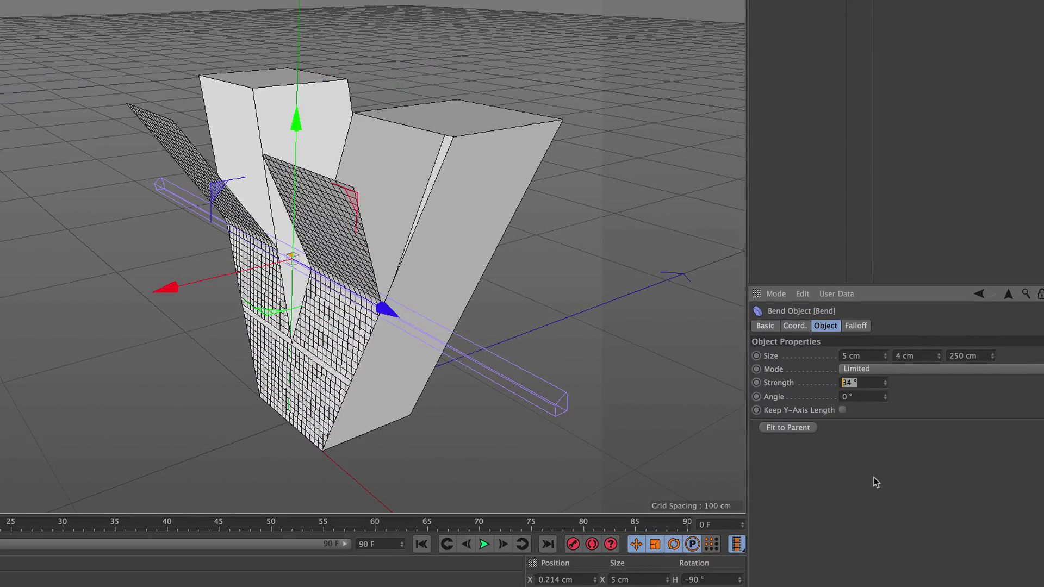
# Step: Set the Bend strength to 90° and move the deformer up, then down
pyautogui.write('90')
pyautogui.press('Return')
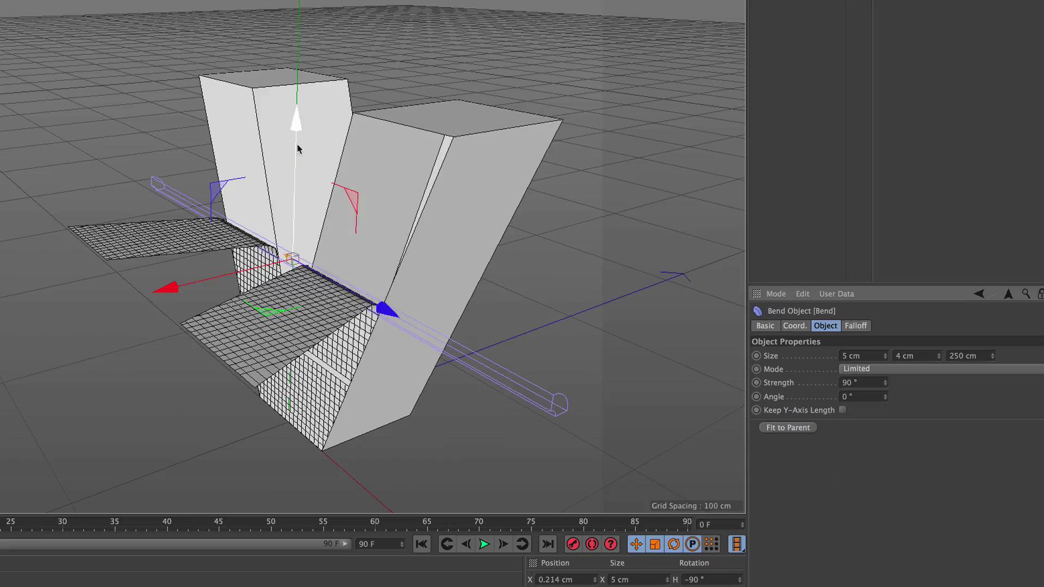
pyautogui.moveTo(298, 149)
pyautogui.mouseDown()
pyautogui.moveTo(308, 93)
pyautogui.moveTo(336, 53)
pyautogui.mouseUp()
pyautogui.click(362, 13)
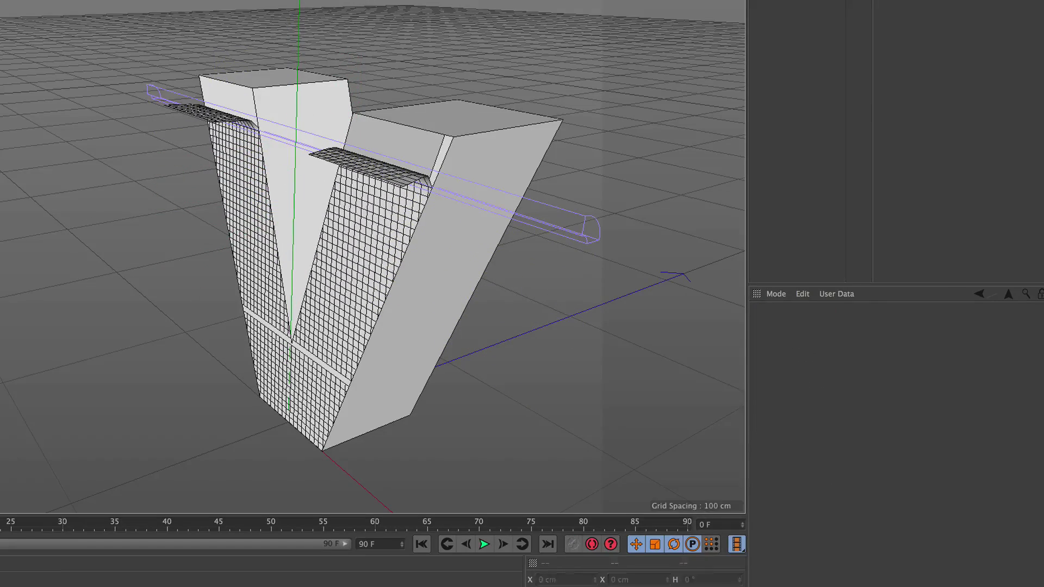
pyautogui.click(787, 68)
pyautogui.moveTo(301, 135)
pyautogui.mouseDown()
pyautogui.moveTo(263, 265)
pyautogui.moveTo(236, 294)
pyautogui.moveTo(461, 287)
pyautogui.moveTo(478, 304)
pyautogui.moveTo(292, 333)
pyautogui.moveTo(256, 318)
pyautogui.moveTo(268, 290)
pyautogui.mouseUp()
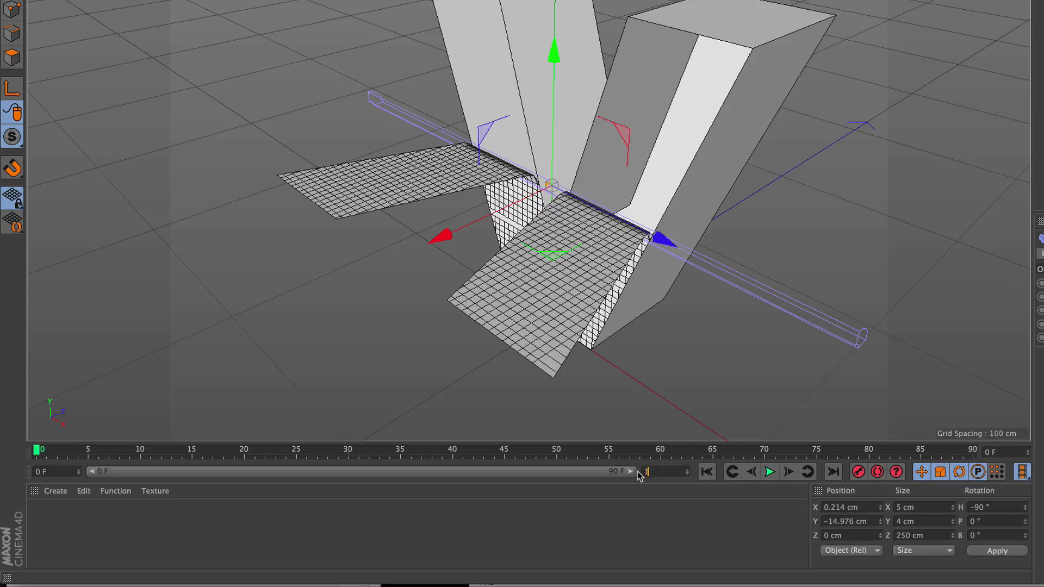
# Step: Extend the timeline to 130 frames and animate the Bend moving from high to low
pyautogui.write('130 F')
pyautogui.press('Return')
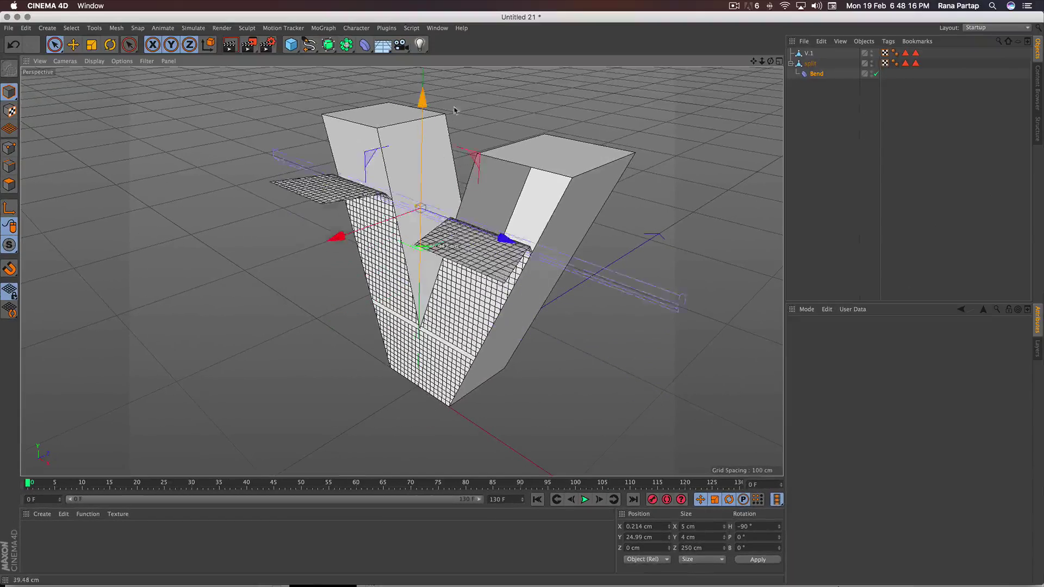
pyautogui.moveTo(420, 256); pyautogui.dragTo(419, 191)
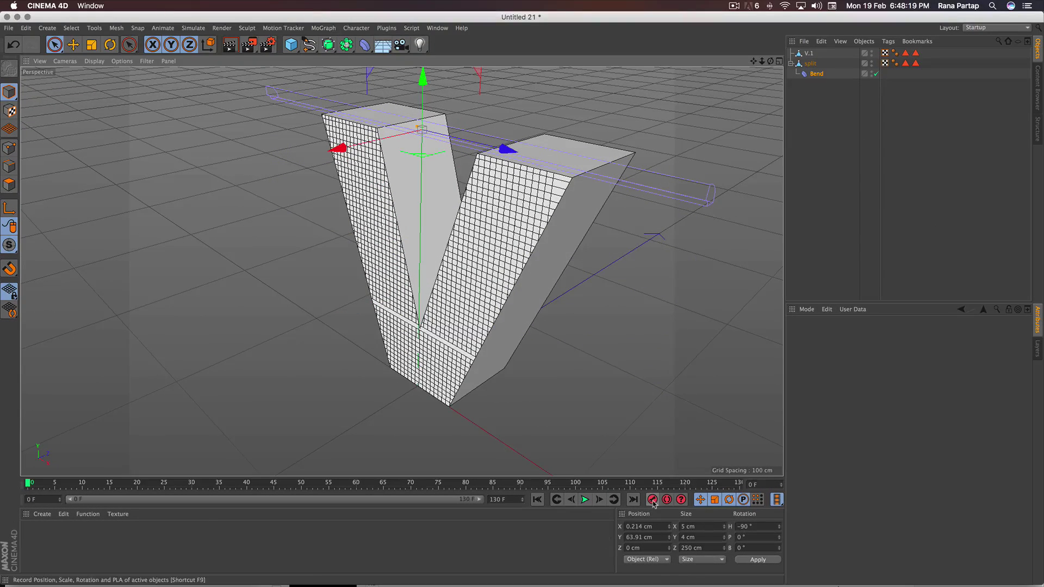
pyautogui.click(429, 484)
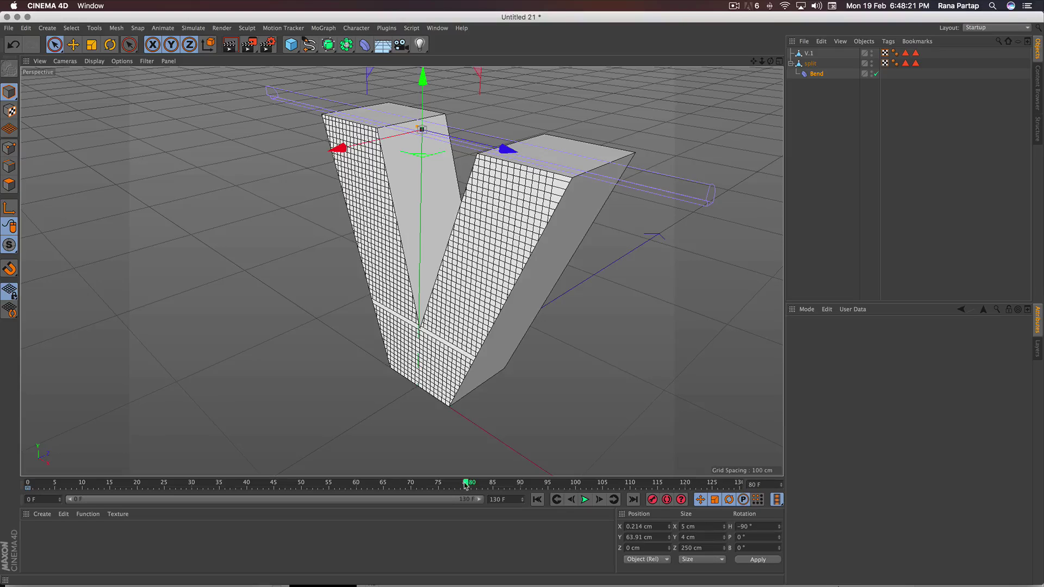
pyautogui.moveTo(423, 78); pyautogui.dragTo(391, 247)
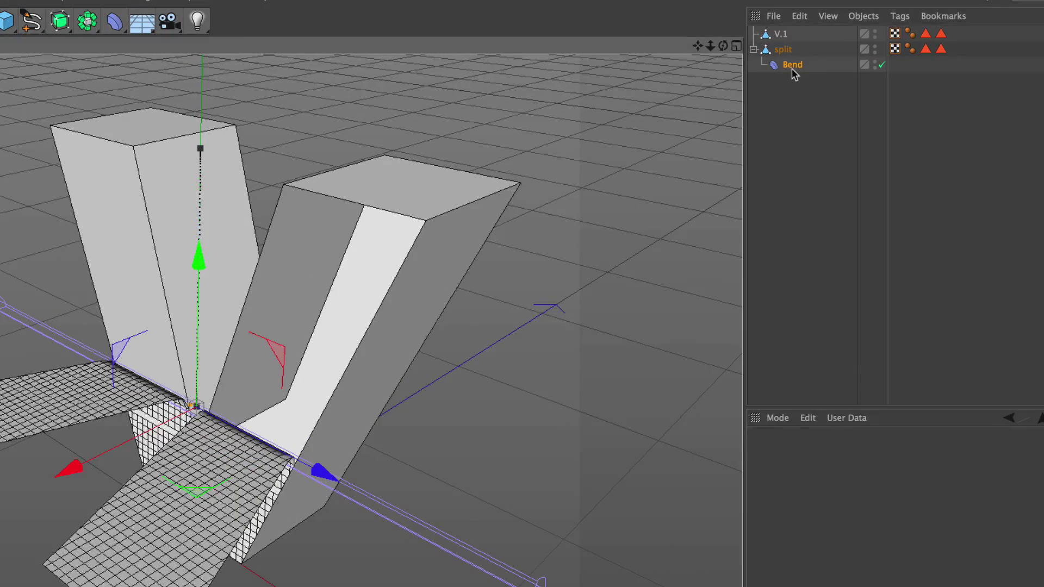
# Step: Raise the Bend strength to 100°
pyautogui.click(792, 67)
pyautogui.click(882, 524)
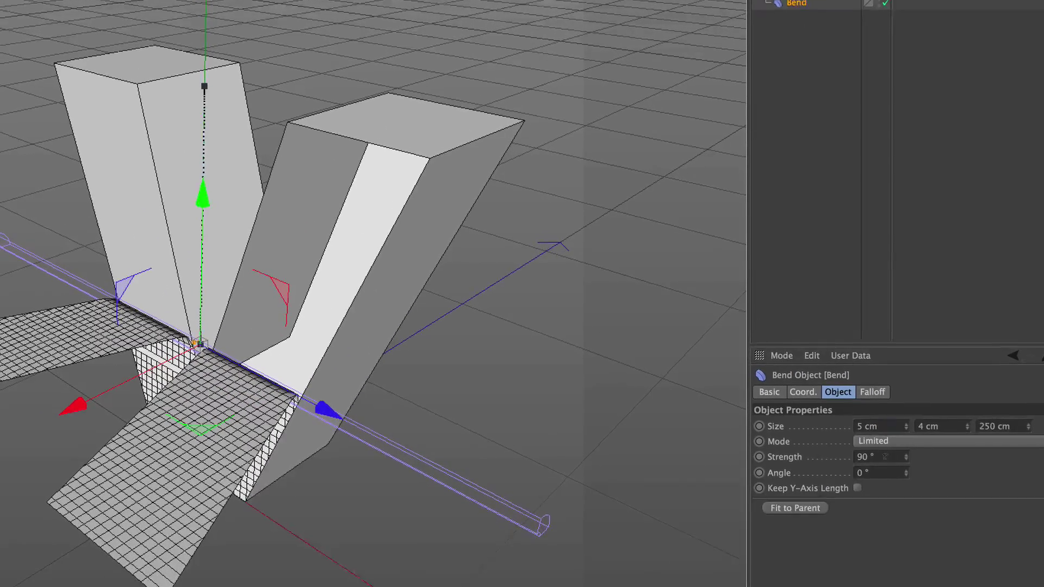
pyautogui.write('100')
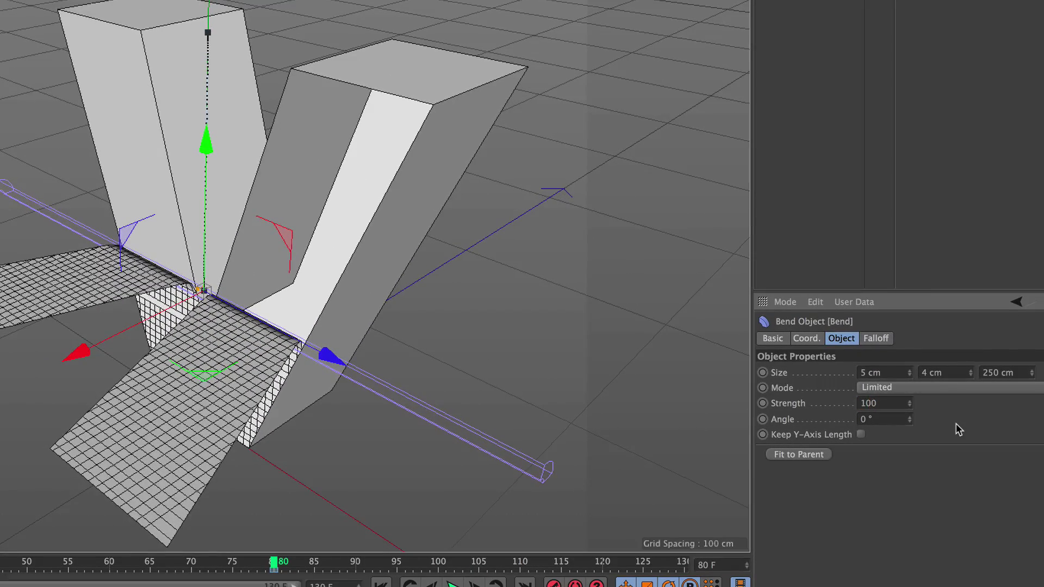
pyautogui.press('Return')
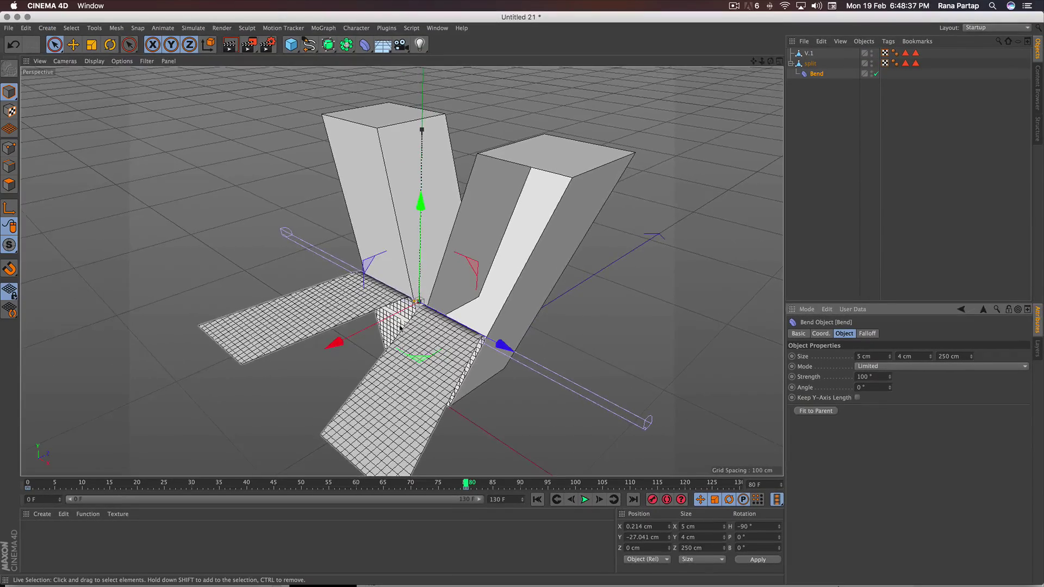
# Step: Play the bend animation from the start and review the split V
pyautogui.moveTo(401, 326)
pyautogui.keyDown('alt'); pyautogui.mouseDown()
pyautogui.moveTo(576, 298)
pyautogui.moveTo(430, 313)
pyautogui.mouseUp(); pyautogui.keyUp('alt')
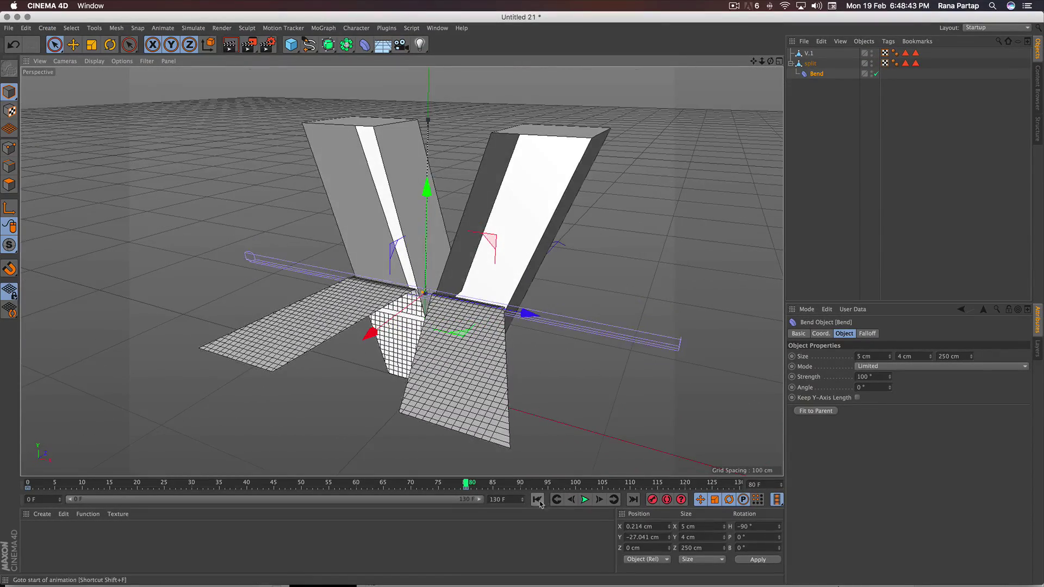
pyautogui.click(539, 502)
pyautogui.click(585, 501)
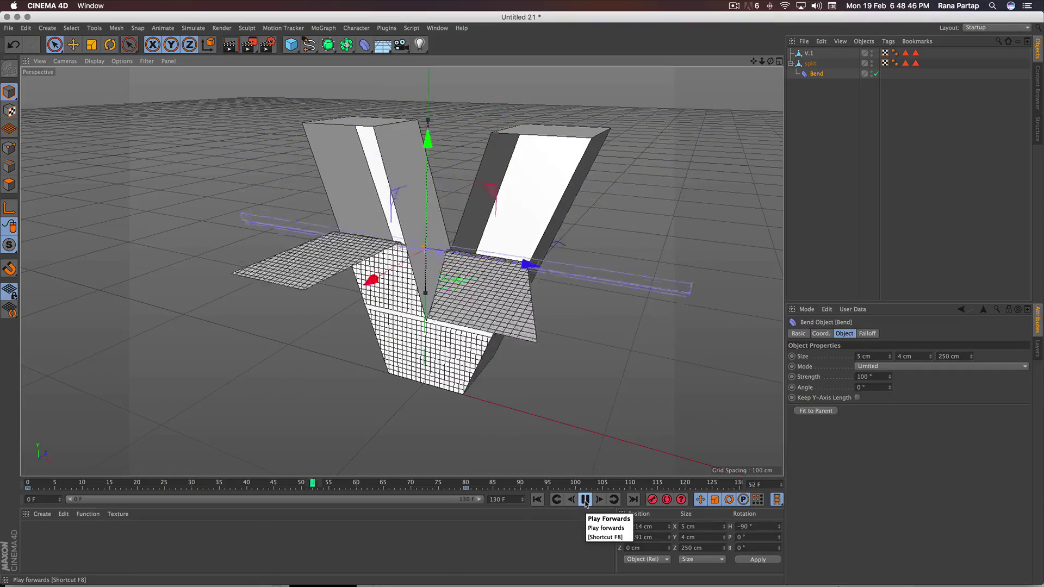
pyautogui.click(585, 500)
pyautogui.moveTo(525, 439)
pyautogui.keyDown('alt'); pyautogui.mouseDown()
pyautogui.moveTo(473, 258)
pyautogui.moveTo(490, 239)
pyautogui.mouseUp(); pyautogui.keyUp('alt')
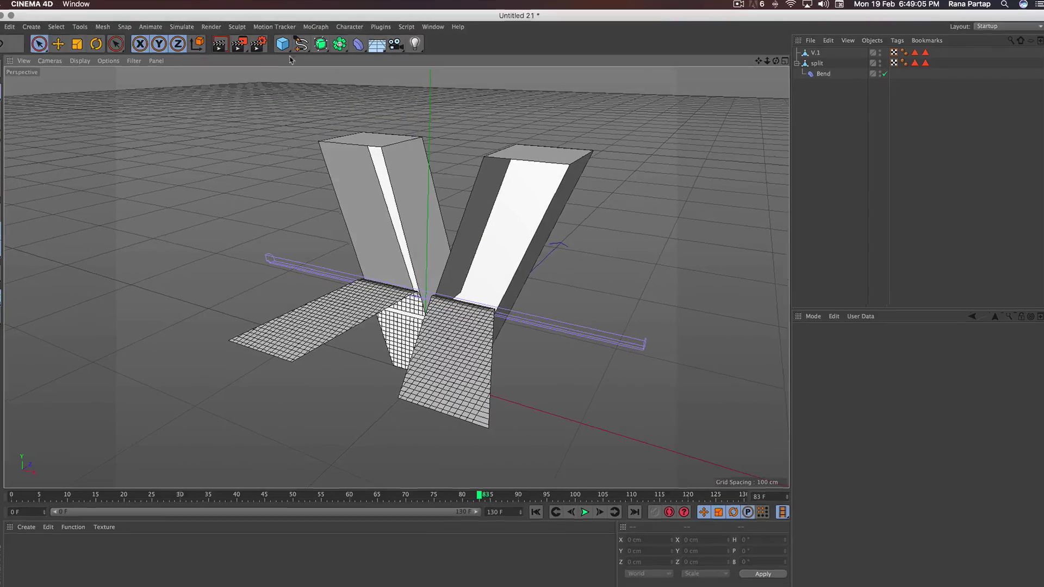
# Step: Add a sphere, shrink its radius and move it along Z
pyautogui.click(291, 44)
pyautogui.click(465, 77)
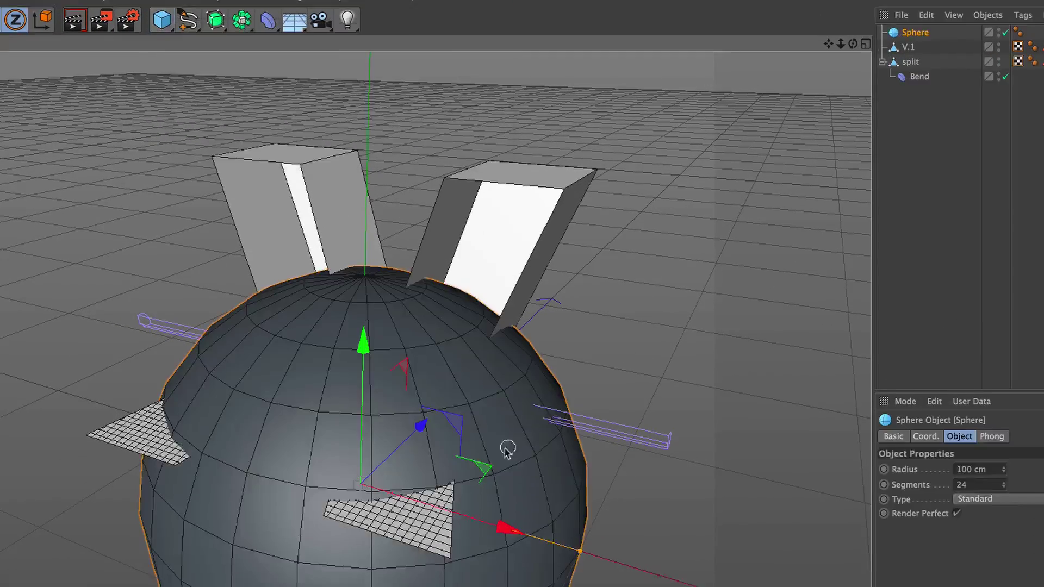
pyautogui.moveTo(583, 391); pyautogui.dragTo(380, 350)
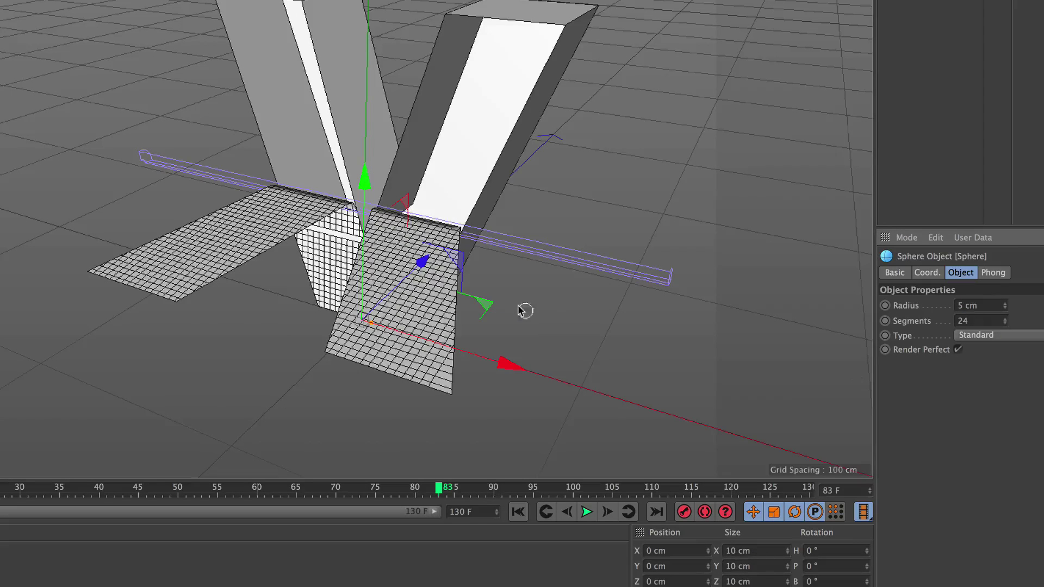
pyautogui.moveTo(422, 262); pyautogui.dragTo(326, 334)
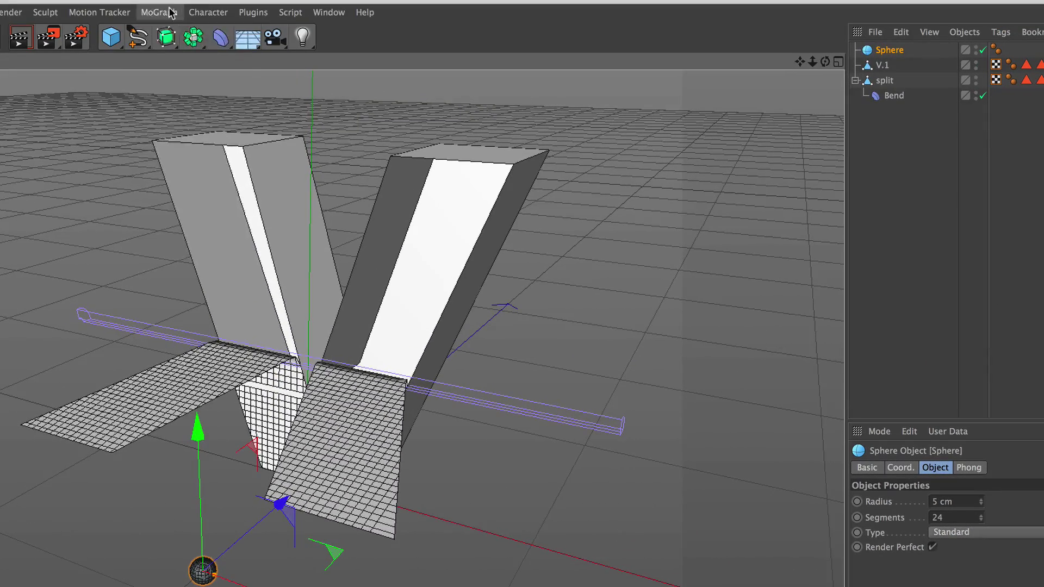
# Step: Clone the sphere with a Cloner in Grid Array mode, raising counts to 7 on the third axis
pyautogui.click(160, 11)
pyautogui.click(190, 136)
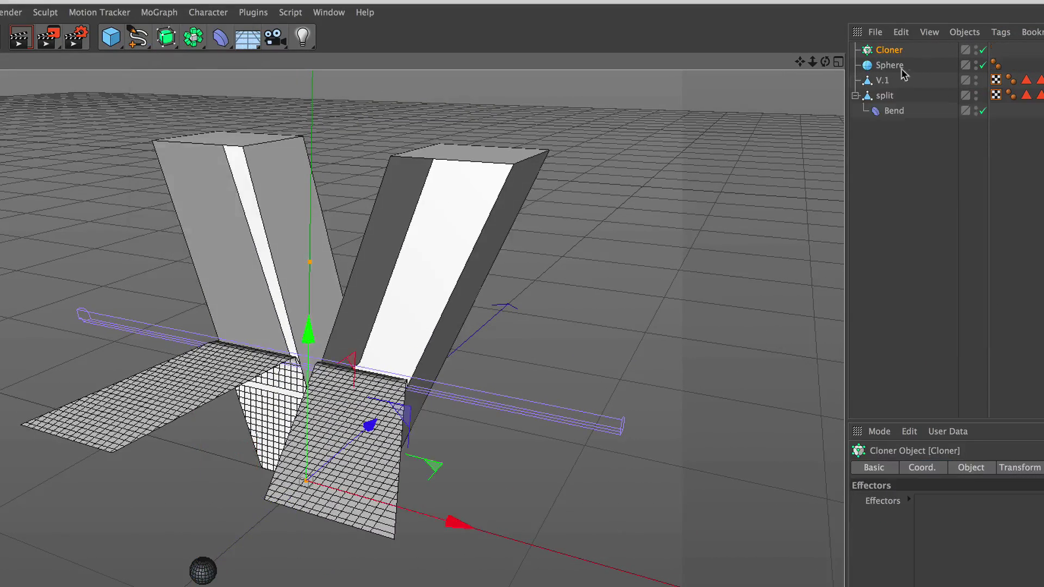
pyautogui.moveTo(890, 65); pyautogui.dragTo(889, 50)
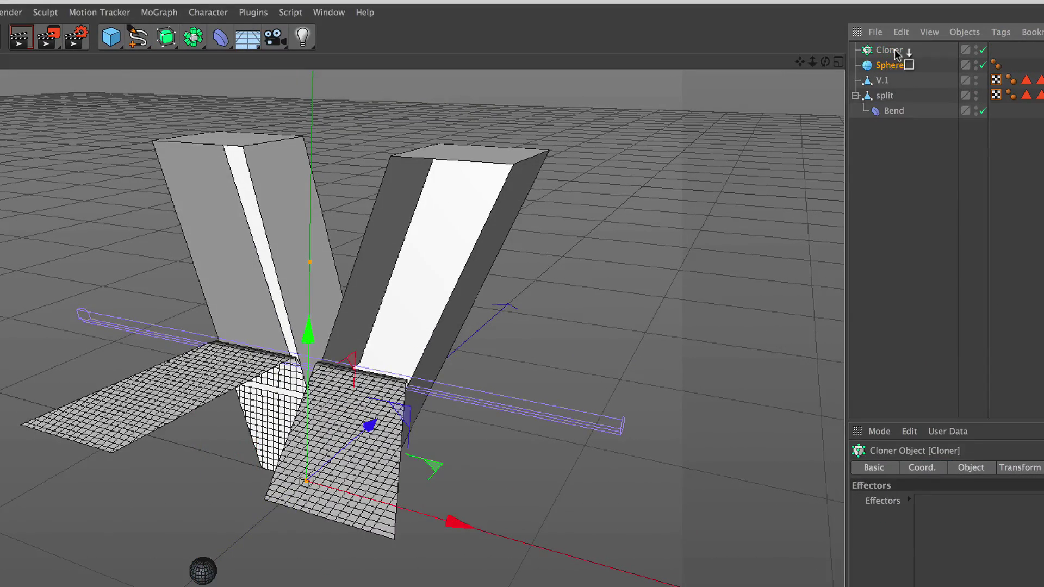
pyautogui.click(931, 423)
pyautogui.click(891, 318)
pyautogui.click(799, 365)
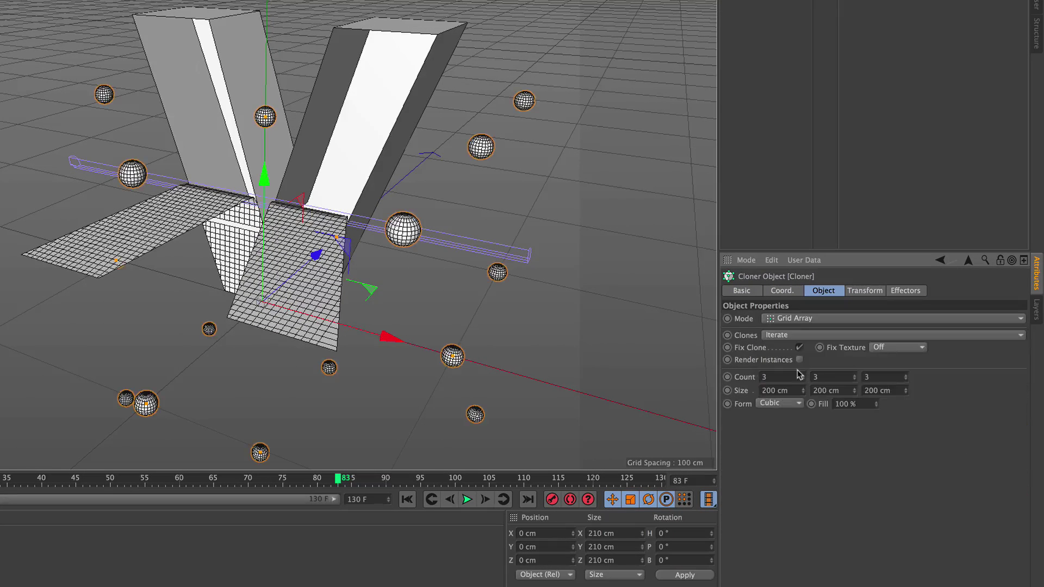
pyautogui.moveTo(804, 376); pyautogui.dragTo(805, 354)
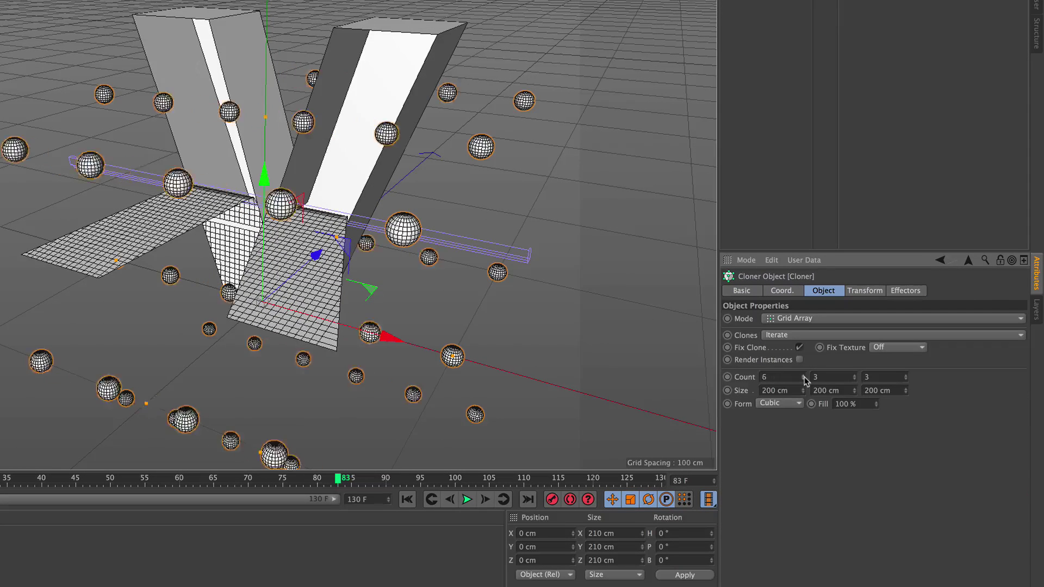
pyautogui.moveTo(855, 377); pyautogui.dragTo(854, 354)
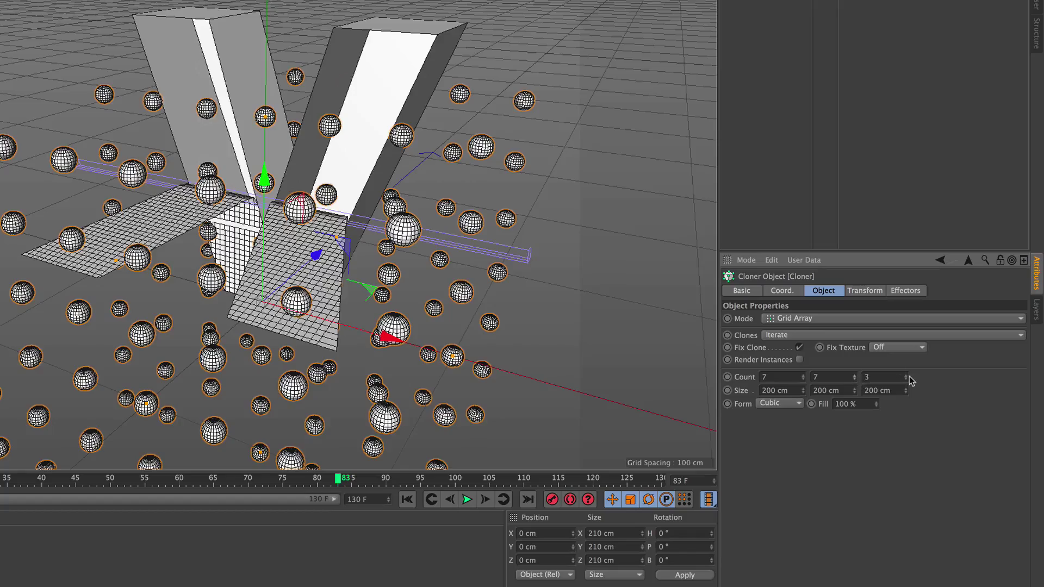
pyautogui.moveTo(906, 376); pyautogui.dragTo(906, 354)
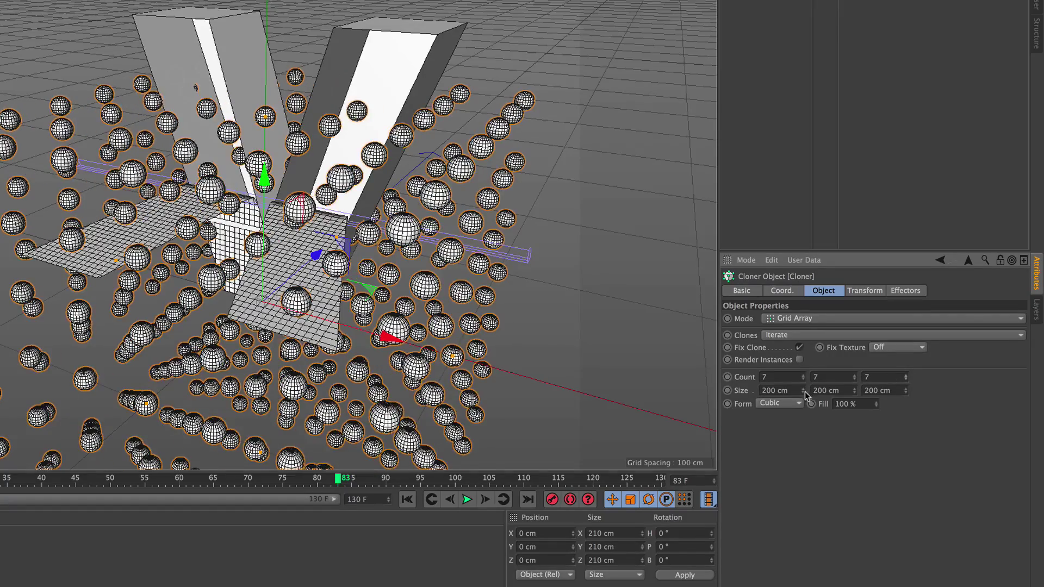
# Step: Shrink the grid size to pack the clones and lift the block up inside the V
pyautogui.moveTo(804, 391); pyautogui.dragTo(906, 400)
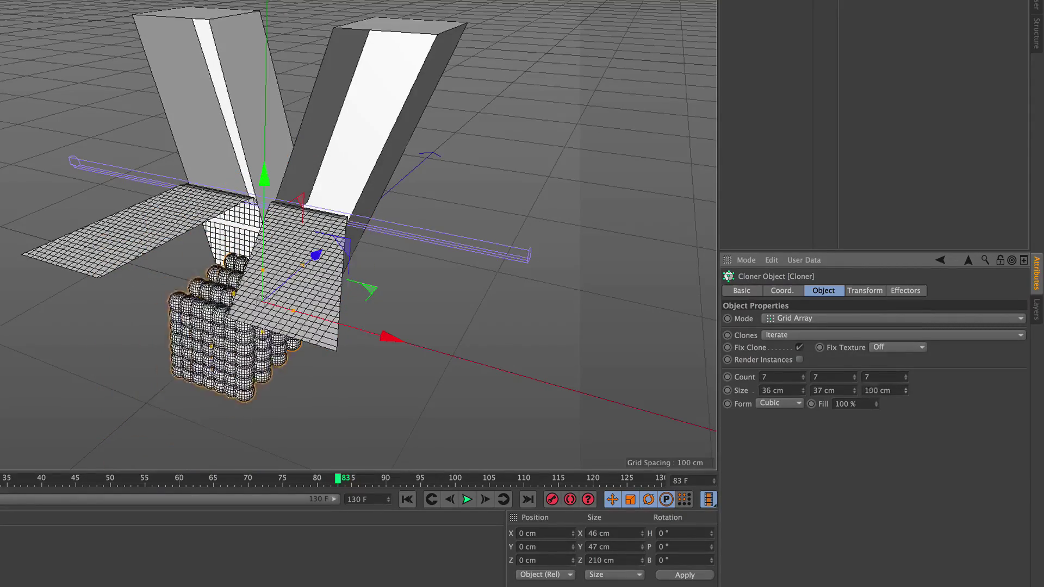
pyautogui.moveTo(461, 292)
pyautogui.keyDown('alt'); pyautogui.mouseDown()
pyautogui.moveTo(348, 291)
pyautogui.moveTo(397, 293)
pyautogui.moveTo(334, 259)
pyautogui.mouseUp(); pyautogui.keyUp('alt')
pyautogui.moveTo(439, 337); pyautogui.dragTo(422, 342)
pyautogui.moveTo(907, 393); pyautogui.dragTo(907, 400)
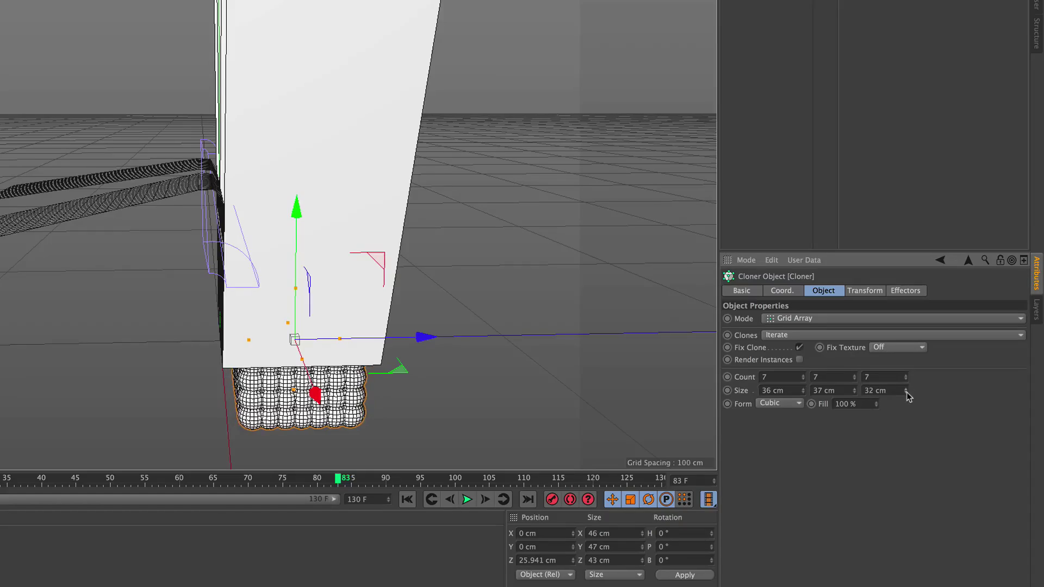
pyautogui.moveTo(279, 286)
pyautogui.keyDown('alt'); pyautogui.mouseDown()
pyautogui.moveTo(436, 293)
pyautogui.moveTo(391, 316)
pyautogui.moveTo(431, 340)
pyautogui.moveTo(427, 349)
pyautogui.mouseUp(); pyautogui.keyUp('alt')
pyautogui.moveTo(255, 199)
pyautogui.mouseDown()
pyautogui.moveTo(256, 54)
pyautogui.moveTo(283, 108)
pyautogui.moveTo(345, 144)
pyautogui.moveTo(226, 104)
pyautogui.moveTo(211, 24)
pyautogui.mouseUp()
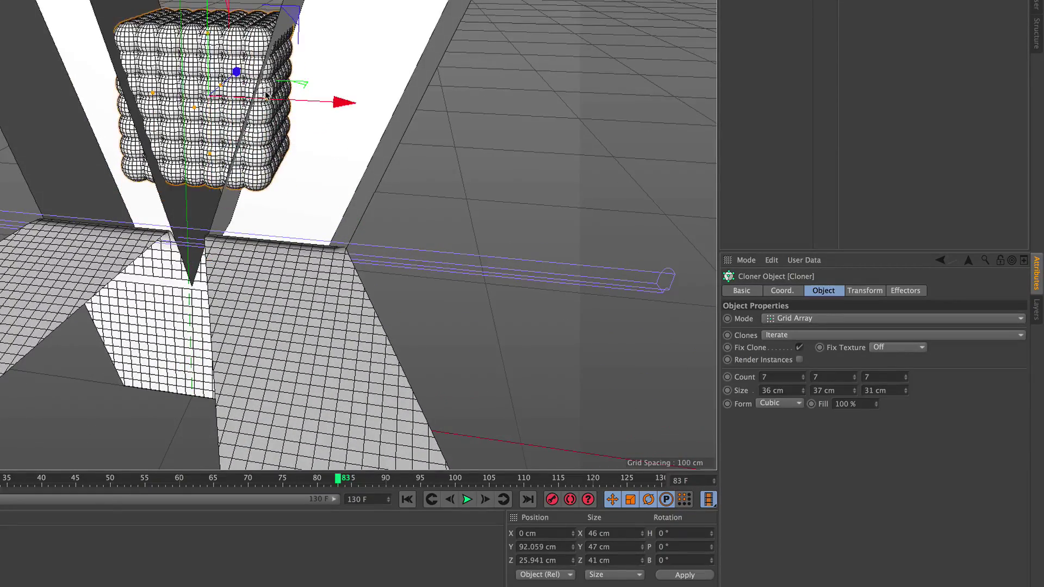
# Step: Cut the Z clone count to 6 and narrow the grid's X size to 17 cm
pyautogui.click(906, 379)
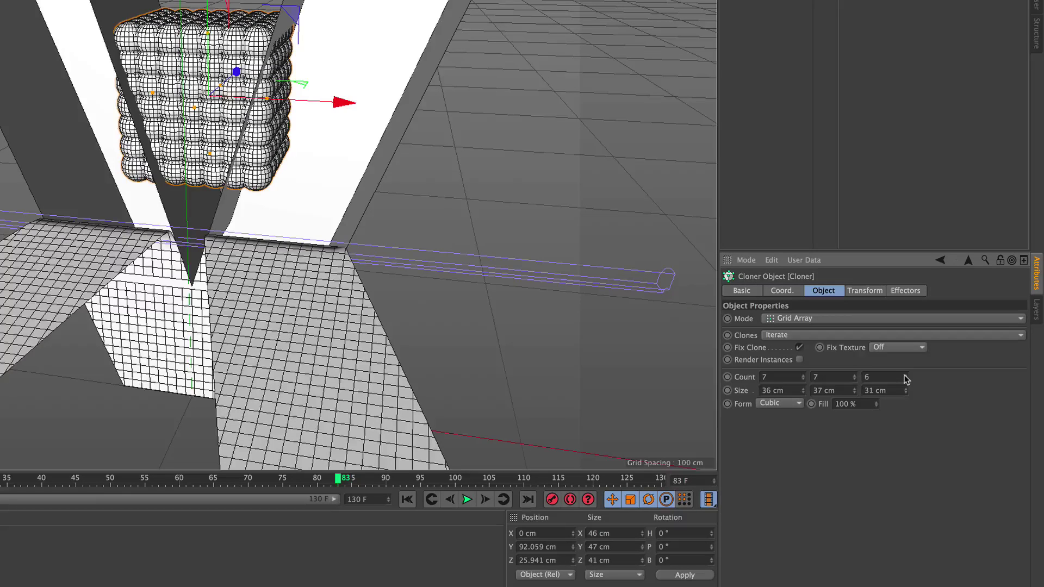
pyautogui.moveTo(803, 393)
pyautogui.mouseDown()
pyautogui.moveTo(354, 131)
pyautogui.moveTo(445, 122)
pyautogui.mouseUp()
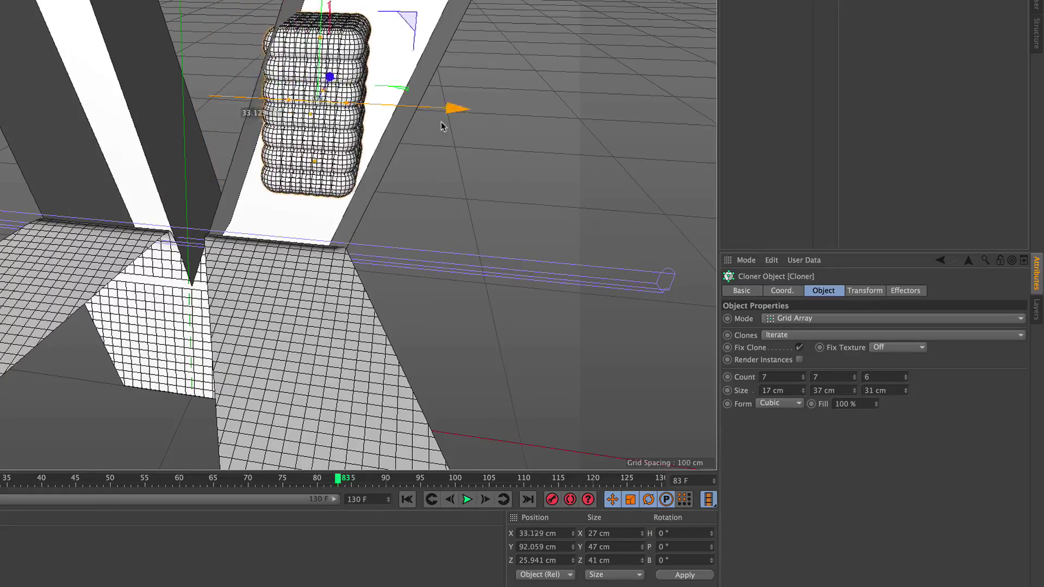
pyautogui.scroll(3, 367, 139)
pyautogui.scroll(-3, 367, 138)
pyautogui.keyDown('alt'); pyautogui.moveTo(367, 139); pyautogui.dragTo(288, 85); pyautogui.keyUp('alt')
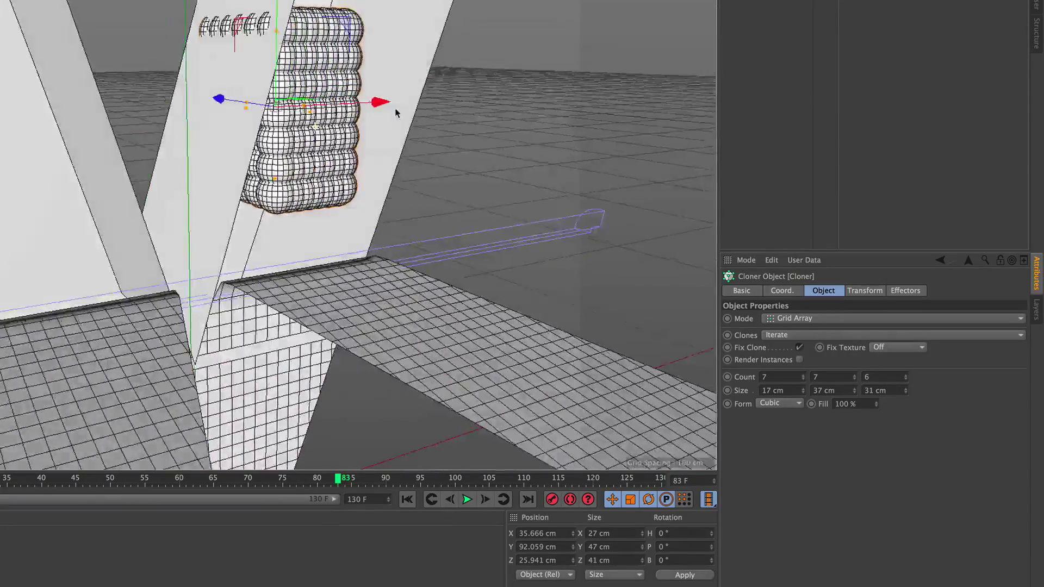
# Step: Rotate the sphere block to follow the angle of the V's right arm
pyautogui.press('r')
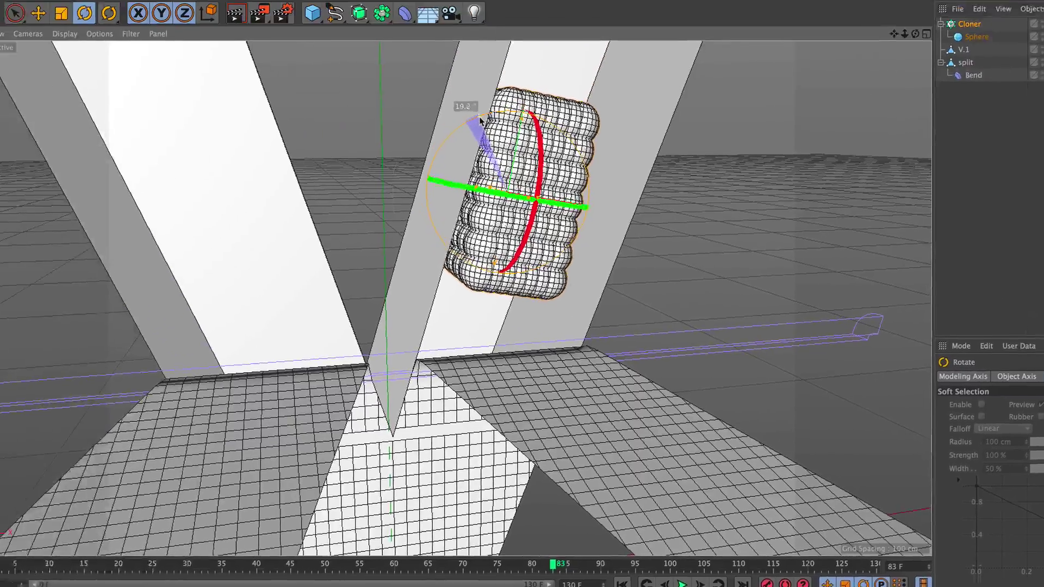
pyautogui.keyDown('alt'); pyautogui.moveTo(478, 105); pyautogui.dragTo(522, 129); pyautogui.keyUp('alt')
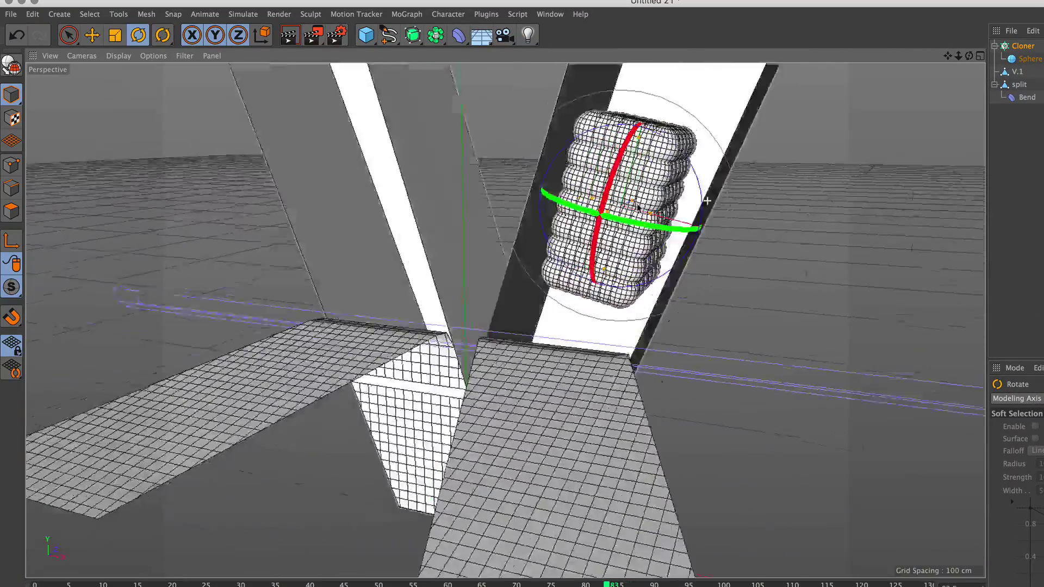
pyautogui.keyDown('alt'); pyautogui.moveTo(638, 207); pyautogui.dragTo(448, 217); pyautogui.keyUp('alt')
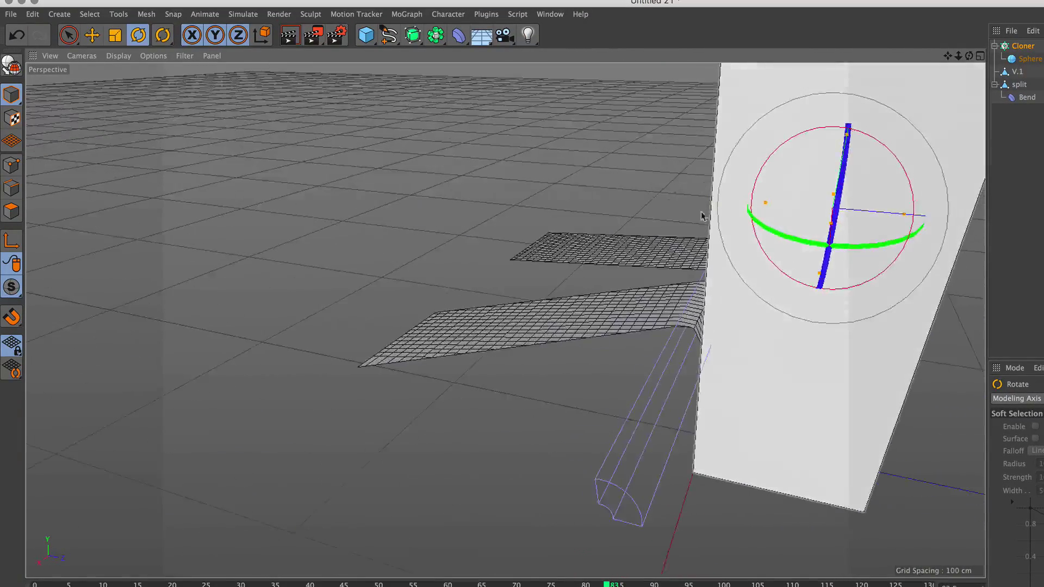
pyautogui.moveTo(707, 207)
pyautogui.keyDown('alt'); pyautogui.mouseDown()
pyautogui.moveTo(425, 227)
pyautogui.moveTo(382, 245)
pyautogui.moveTo(449, 249)
pyautogui.moveTo(401, 263)
pyautogui.moveTo(545, 260)
pyautogui.moveTo(528, 289)
pyautogui.mouseUp(); pyautogui.keyUp('alt')
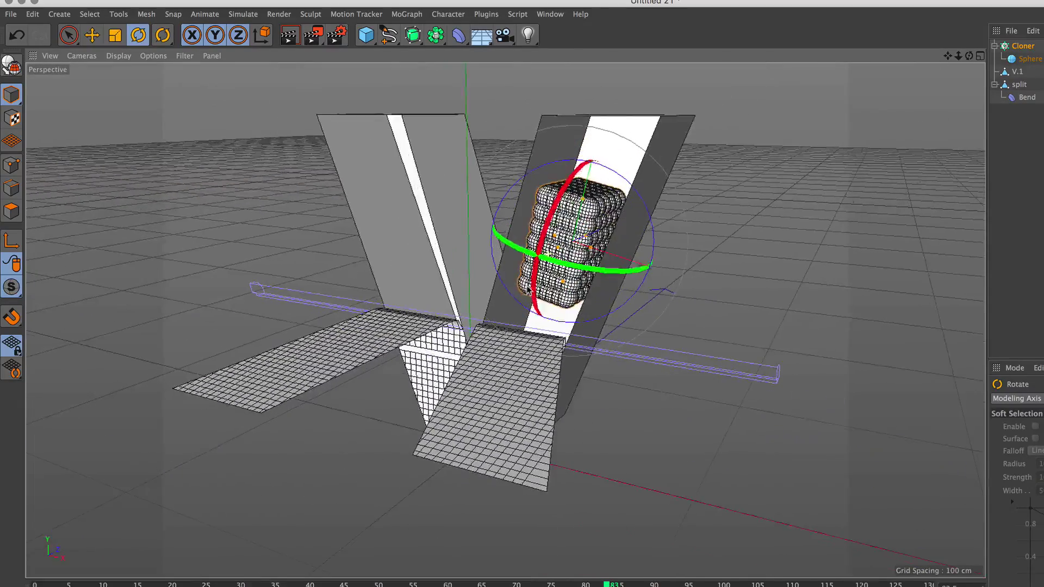
pyautogui.press('space')
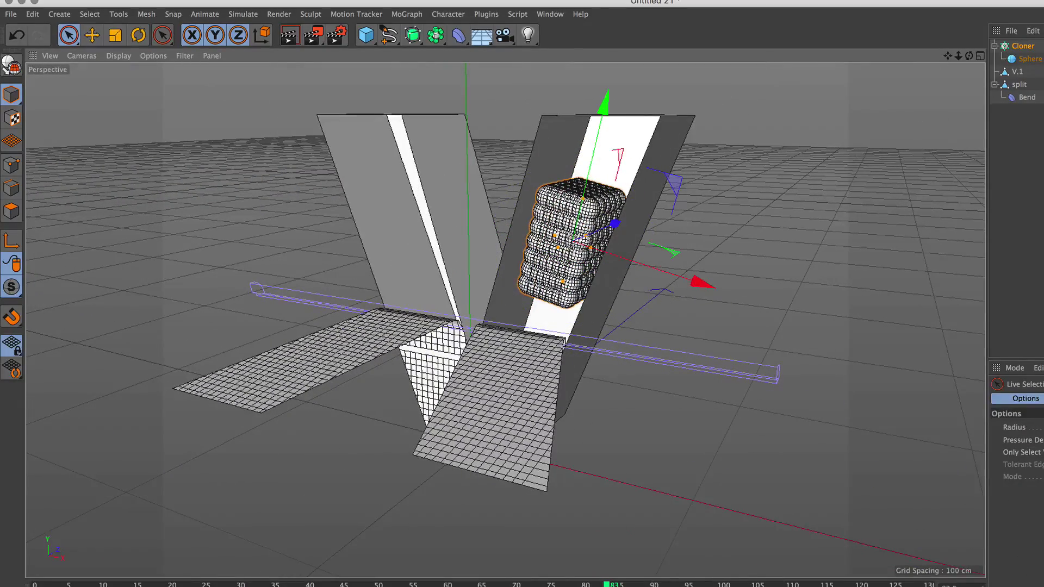
pyautogui.click(1029, 49)
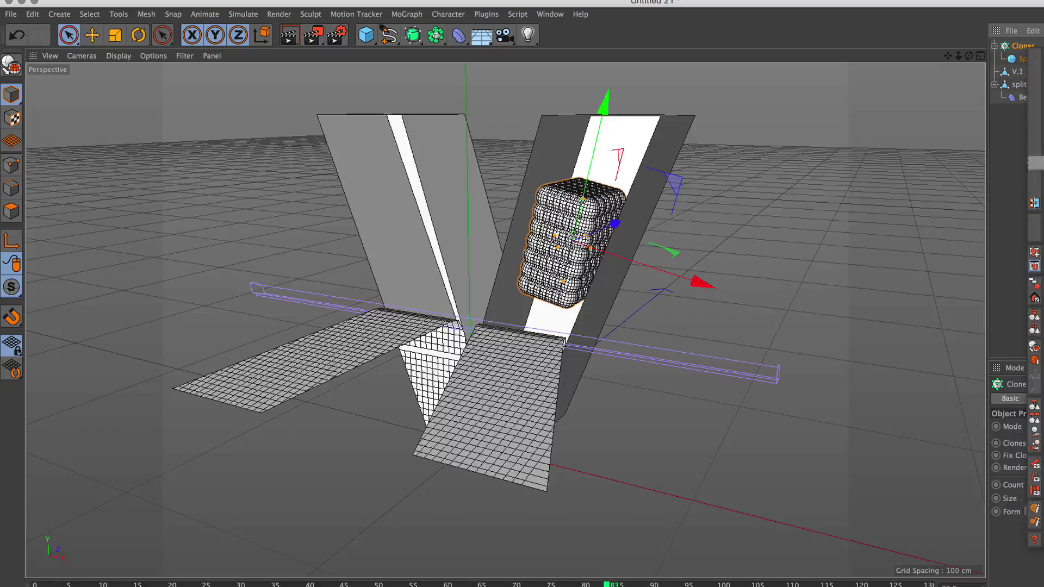
# Step: Give the Cloner a Rigid Body tag with Apply Tag to Children and Individual Elements All
pyautogui.rightClick(1023, 45)
pyautogui.click(968, 177)
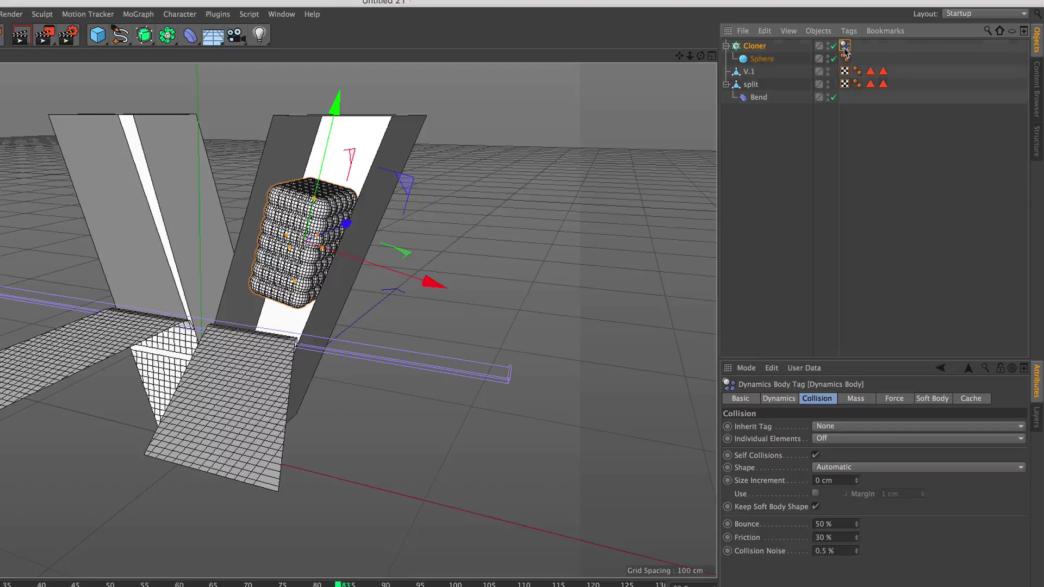
pyautogui.click(832, 400)
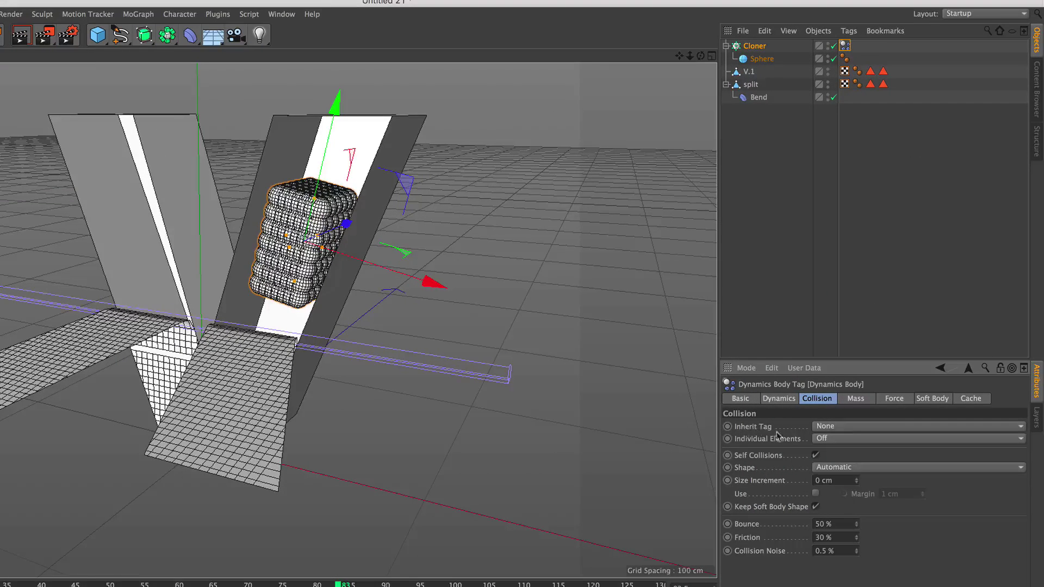
pyautogui.click(851, 427)
pyautogui.click(851, 453)
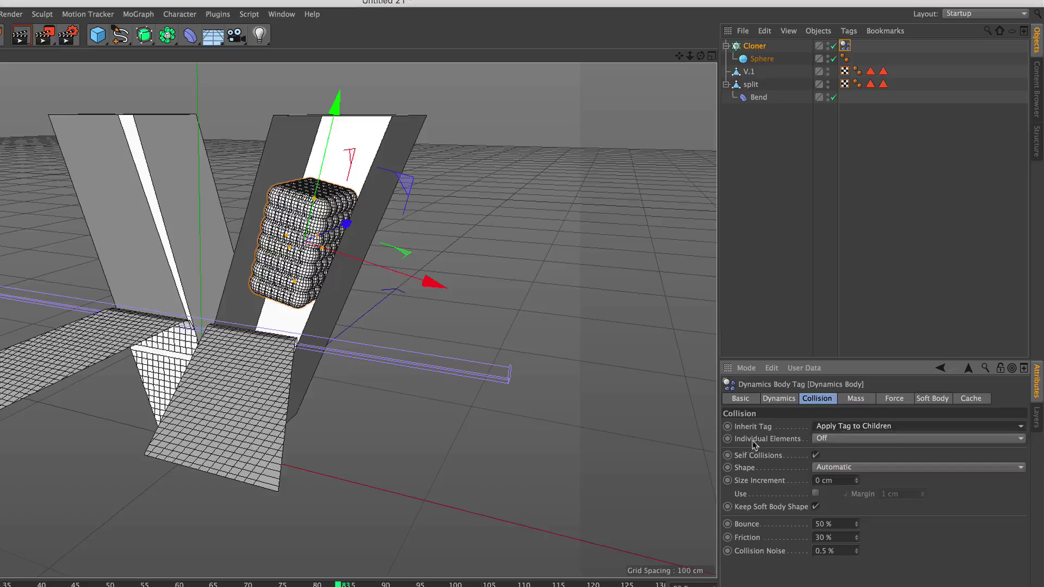
pyautogui.click(839, 444)
pyautogui.click(839, 496)
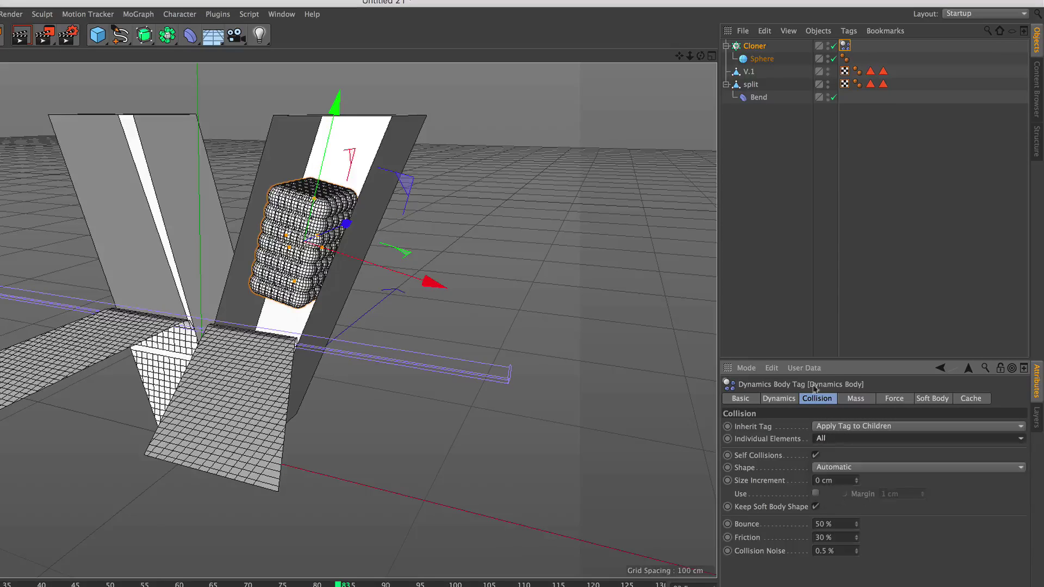
# Step: Give V.1 a Collider Body tag with Static Mesh collision shape
pyautogui.click(749, 72)
pyautogui.rightClick(750, 76)
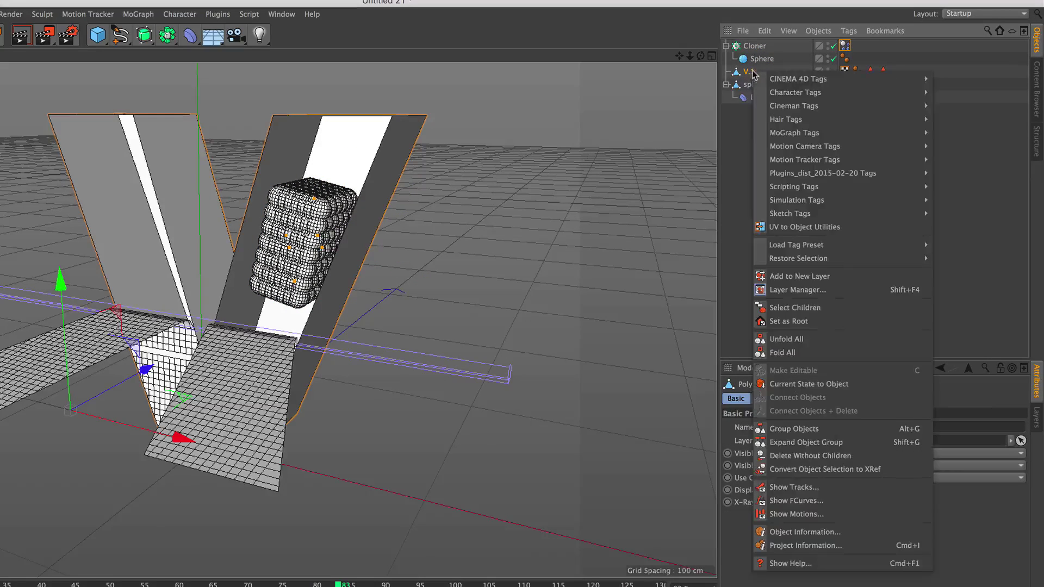
pyautogui.moveTo(797, 201)
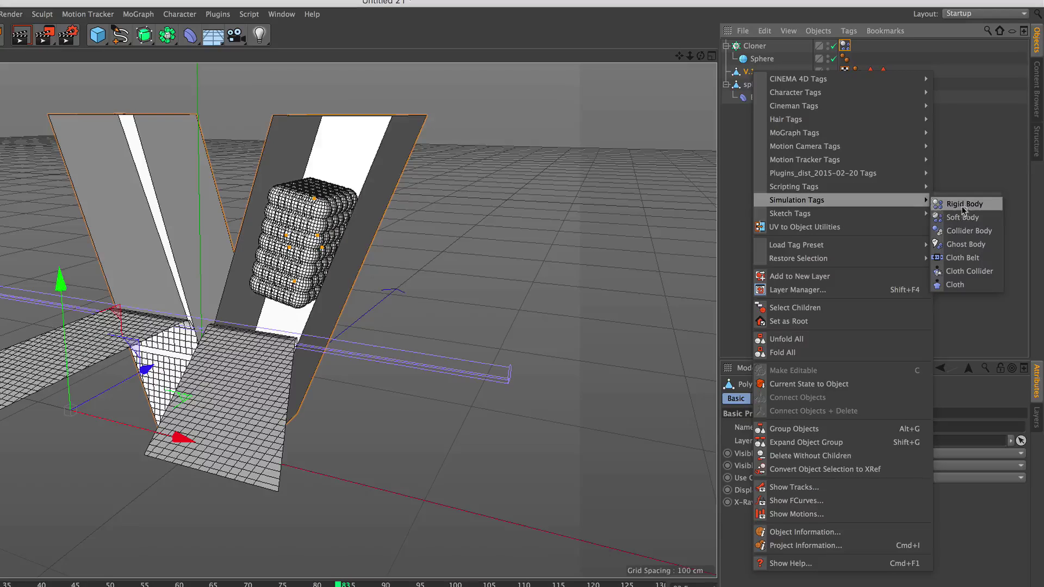
pyautogui.click(973, 231)
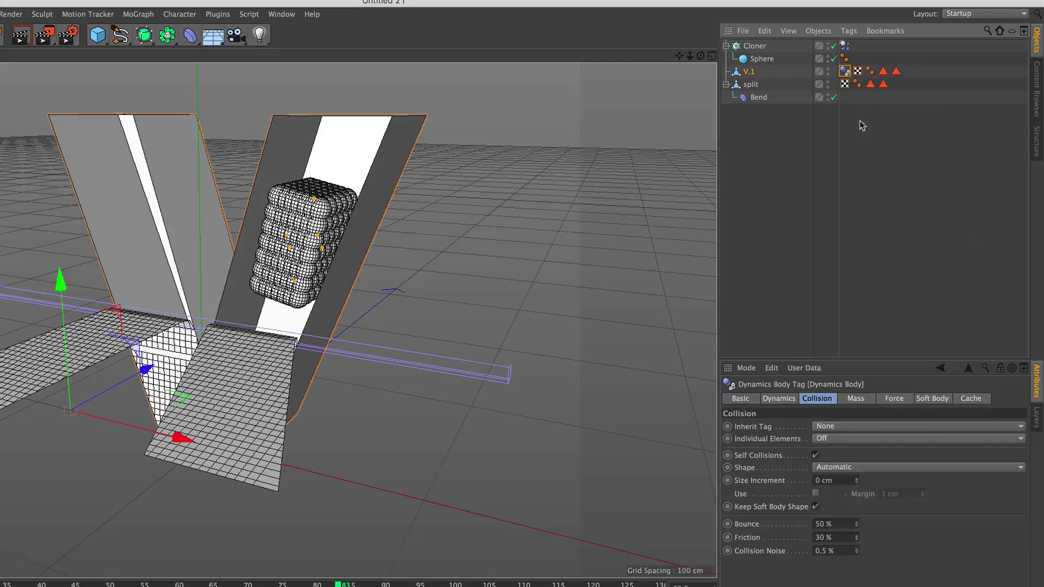
pyautogui.click(822, 401)
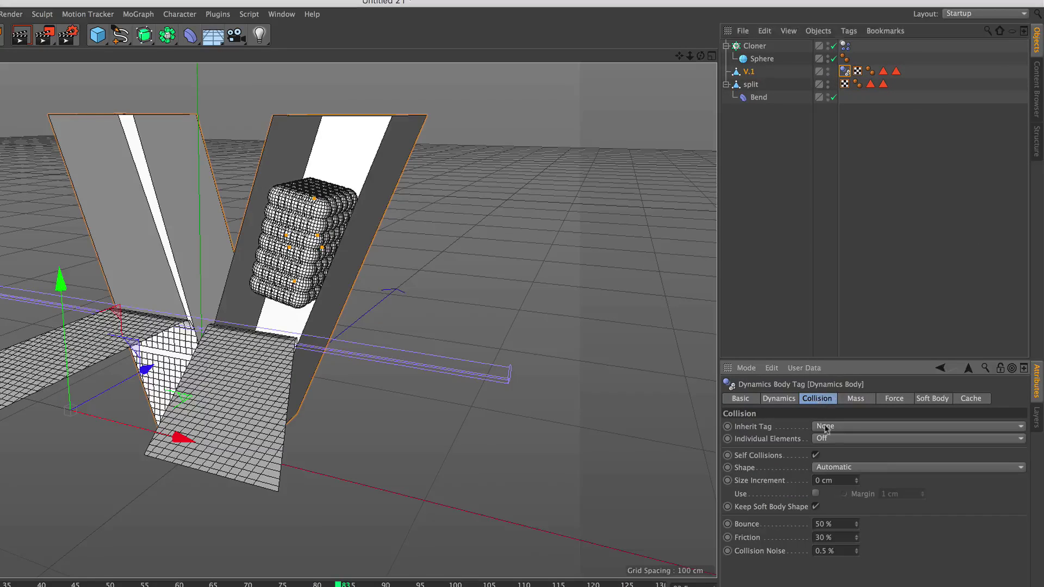
pyautogui.click(868, 469)
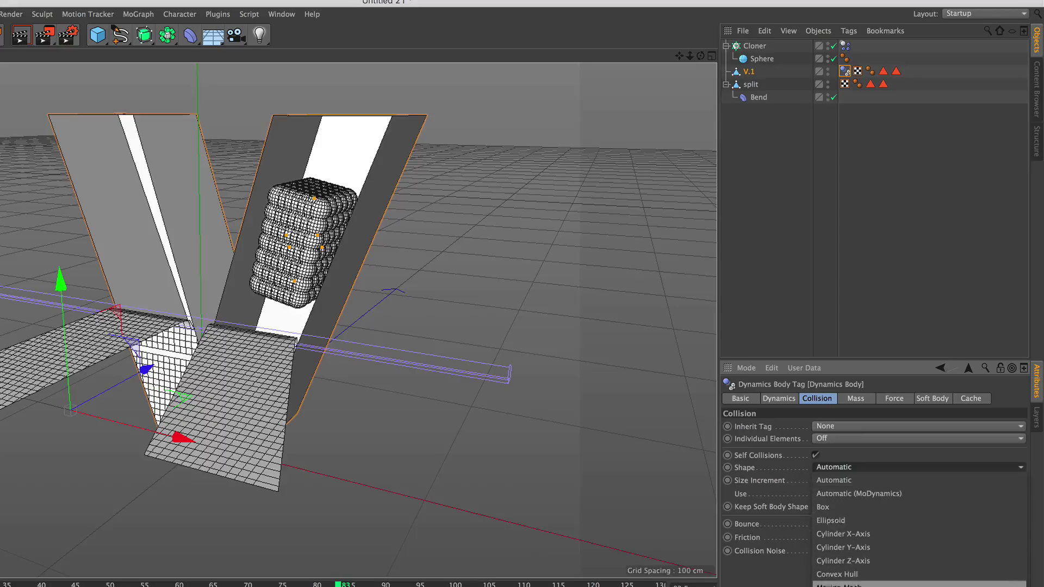
pyautogui.click(836, 584)
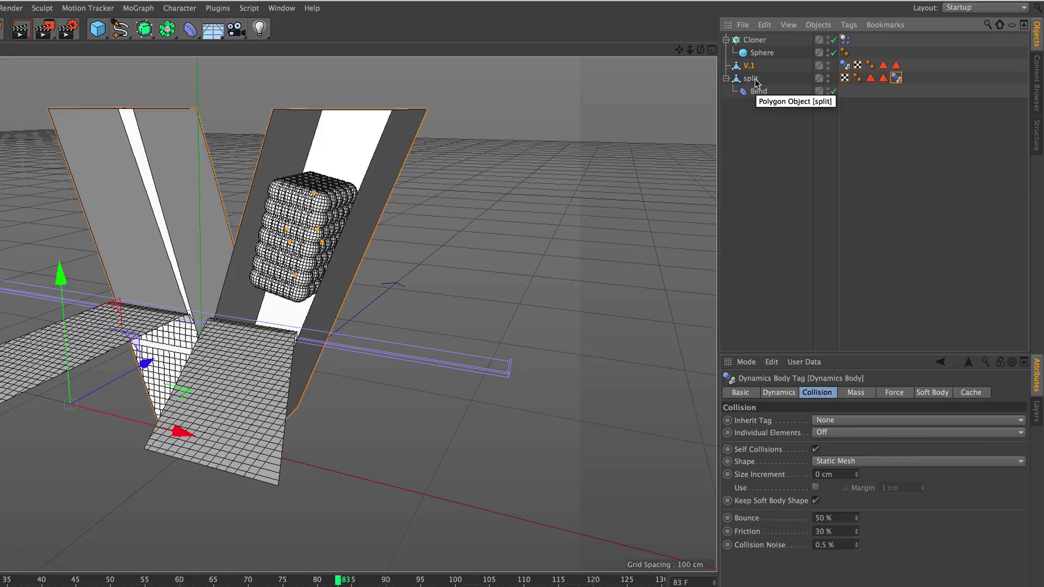
pyautogui.click(773, 123)
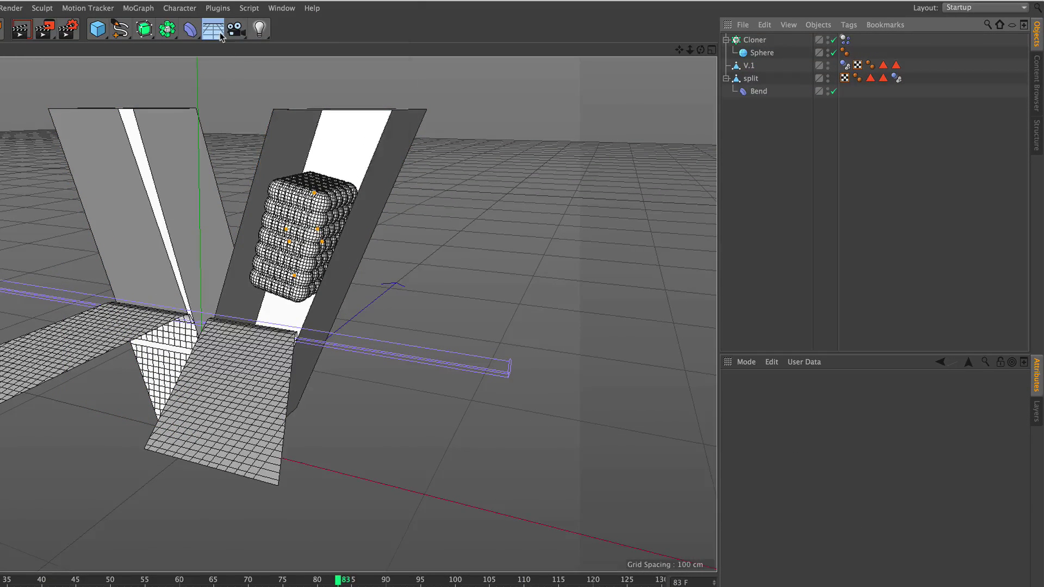
# Step: Add a slightly lowered Floor, merge The Illuminati preset, and render a preview
pyautogui.moveTo(221, 36); pyautogui.dragTo(274, 52)
pyautogui.moveTo(207, 310); pyautogui.dragTo(202, 318)
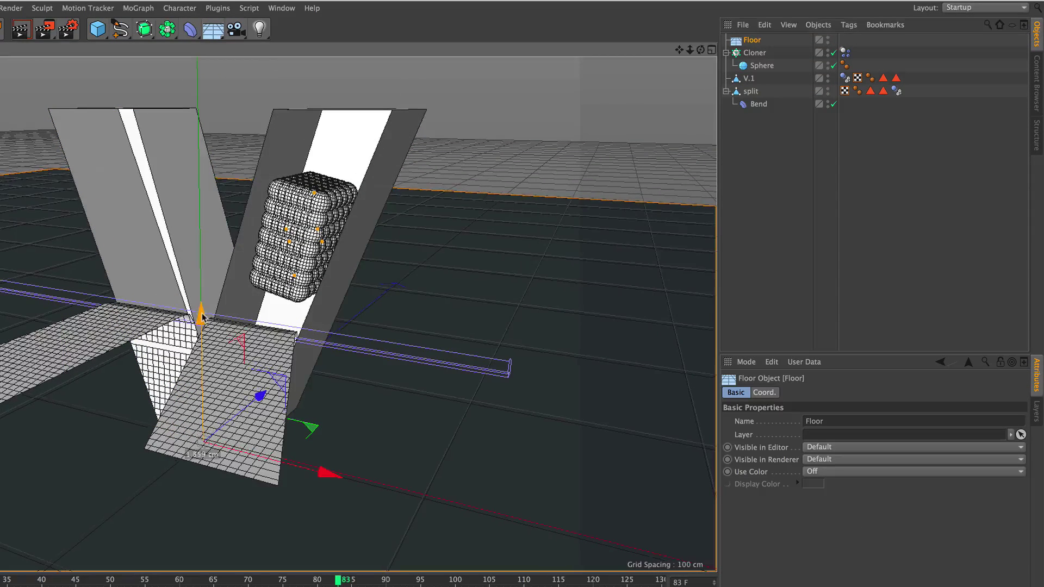
pyautogui.click(282, 8)
pyautogui.click(326, 76)
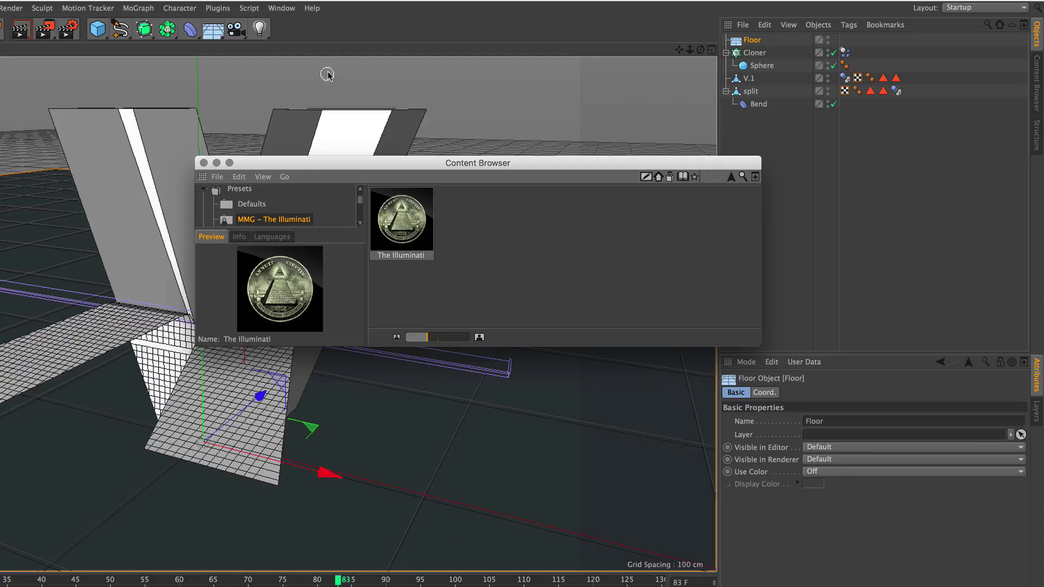
pyautogui.doubleClick(404, 218)
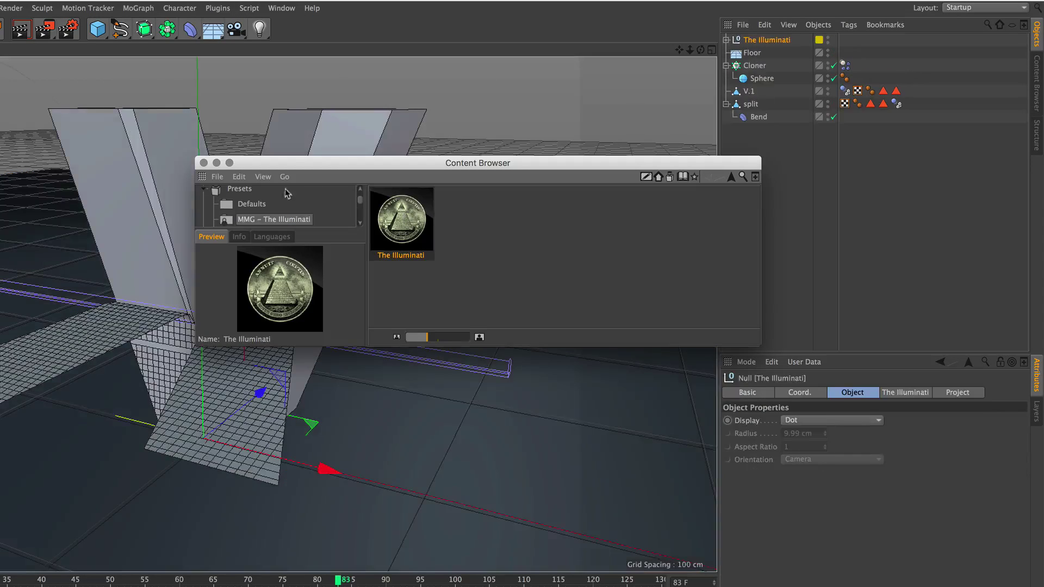
pyautogui.click(204, 163)
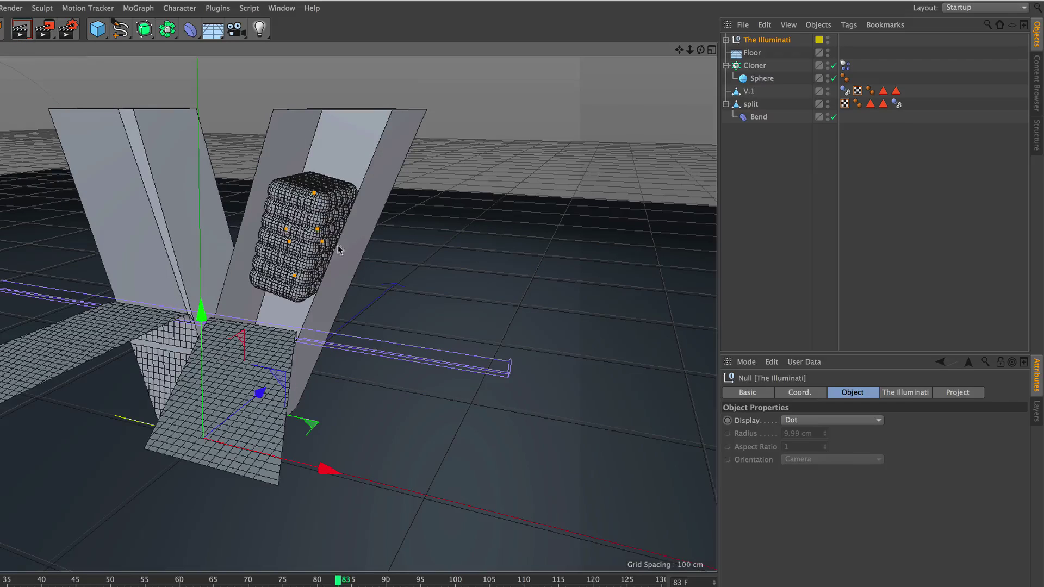
pyautogui.hotkey('ctrl', 'r')
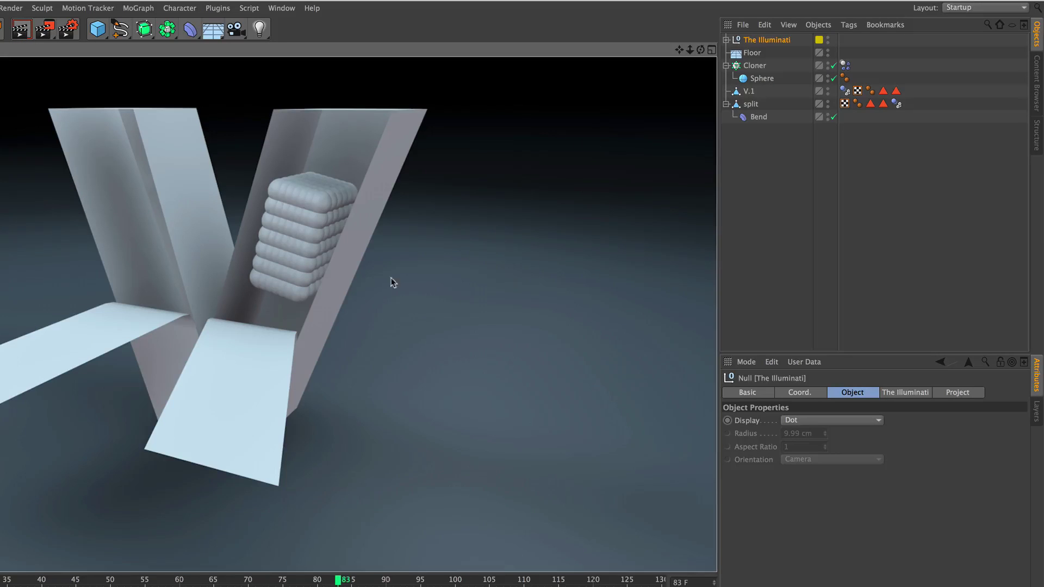
pyautogui.click(405, 277)
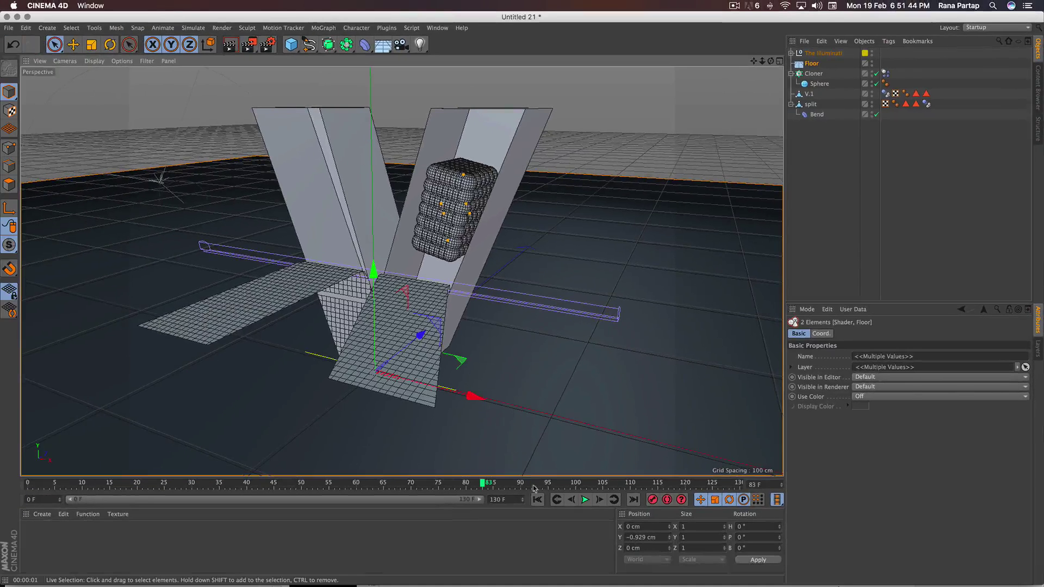
# Step: Preview the fall, then set the Cloner grid to 8×8×8 with size 16/32/24 cm
pyautogui.click(537, 500)
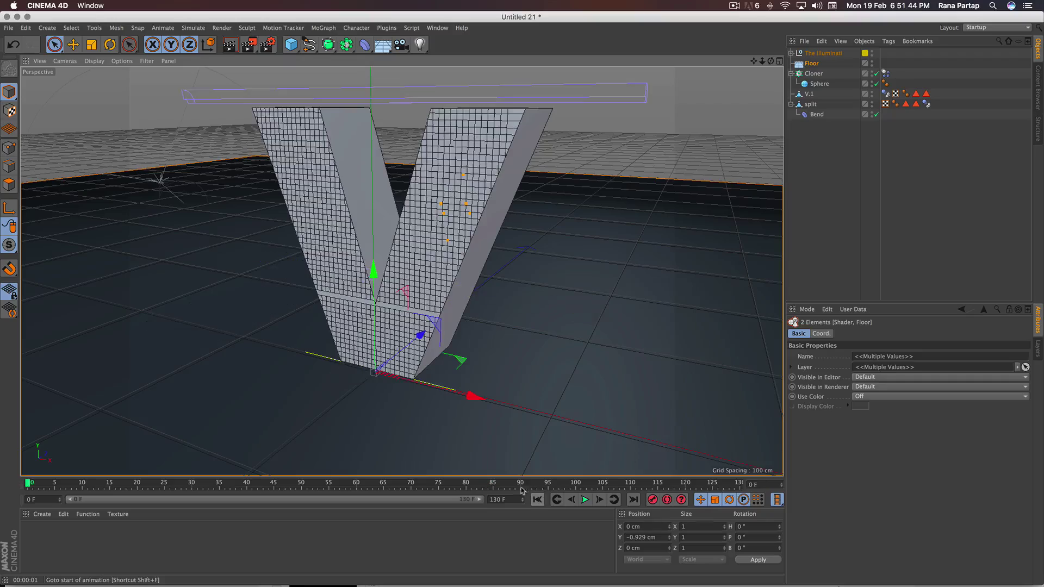
pyautogui.click(584, 500)
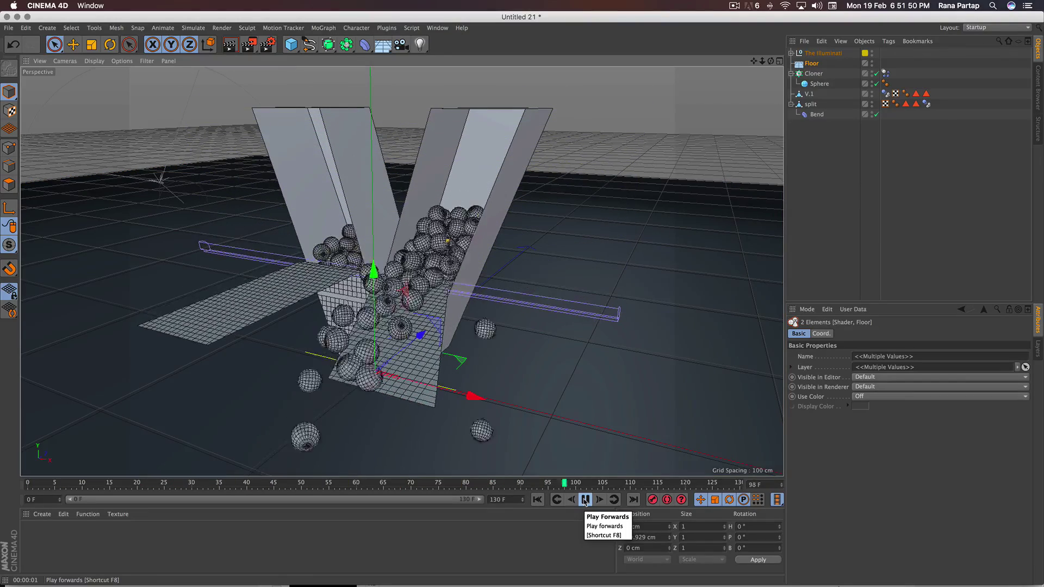
pyautogui.click(538, 500)
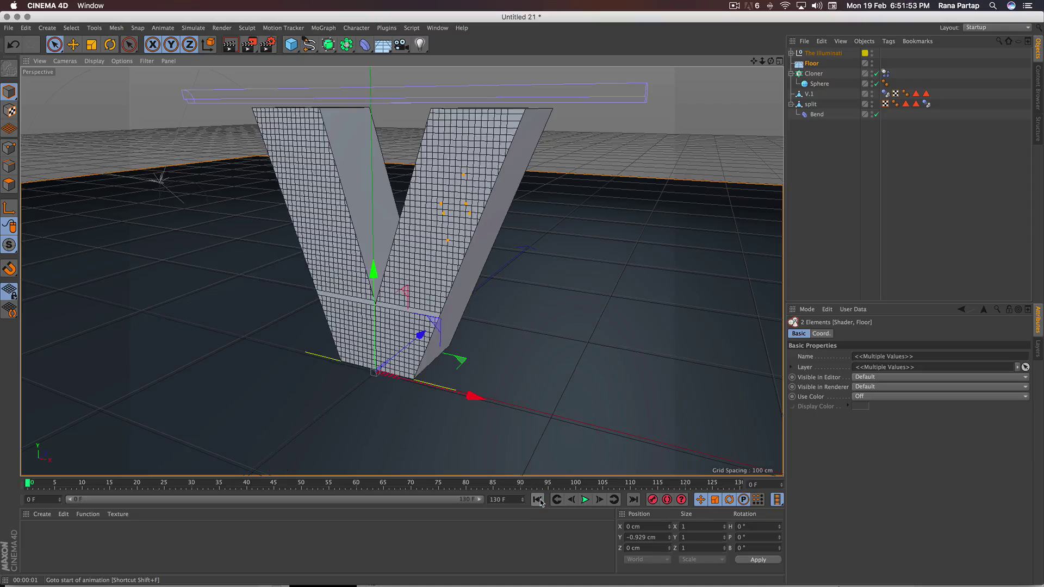
pyautogui.click(814, 74)
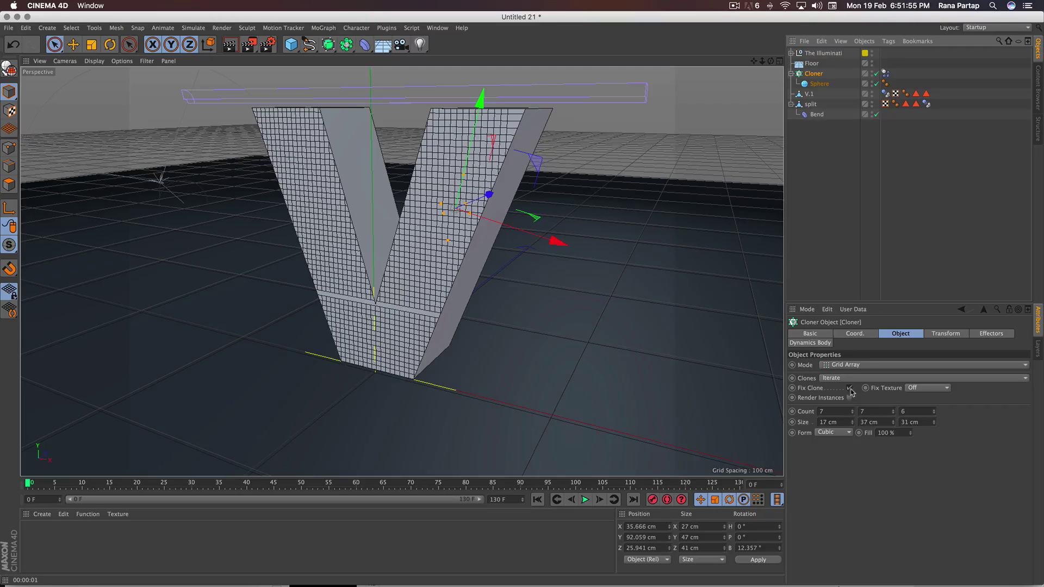
pyautogui.doubleClick(852, 412)
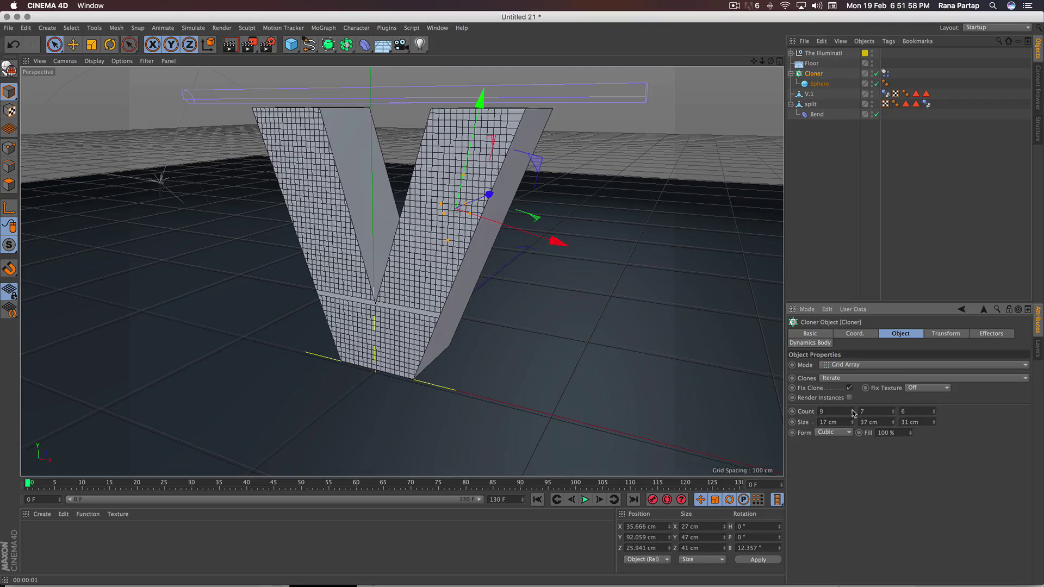
pyautogui.moveTo(894, 412); pyautogui.dragTo(934, 408)
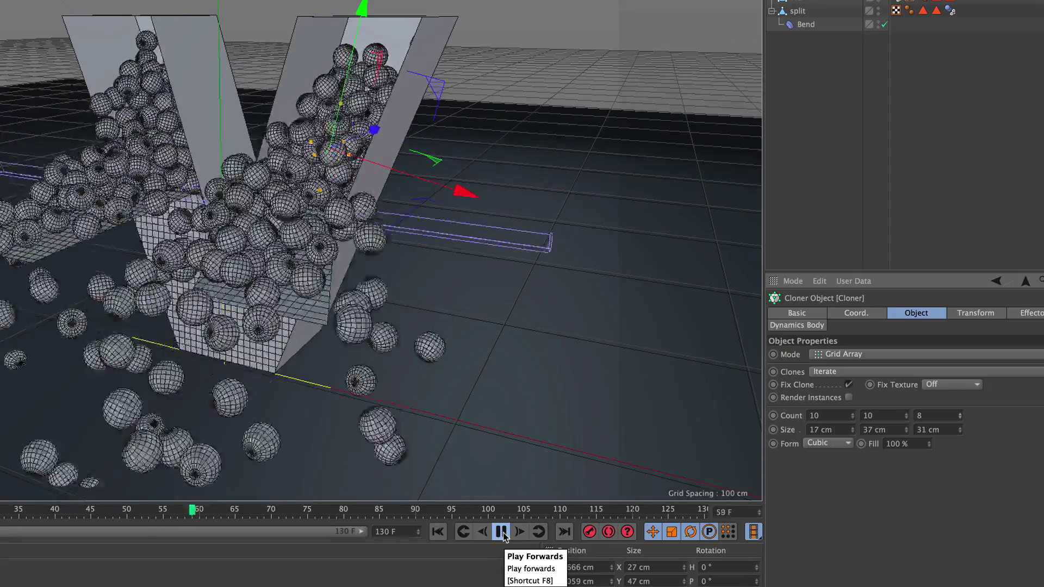
# Step: Replay the spill and render a preview at frame 103
pyautogui.click(501, 532)
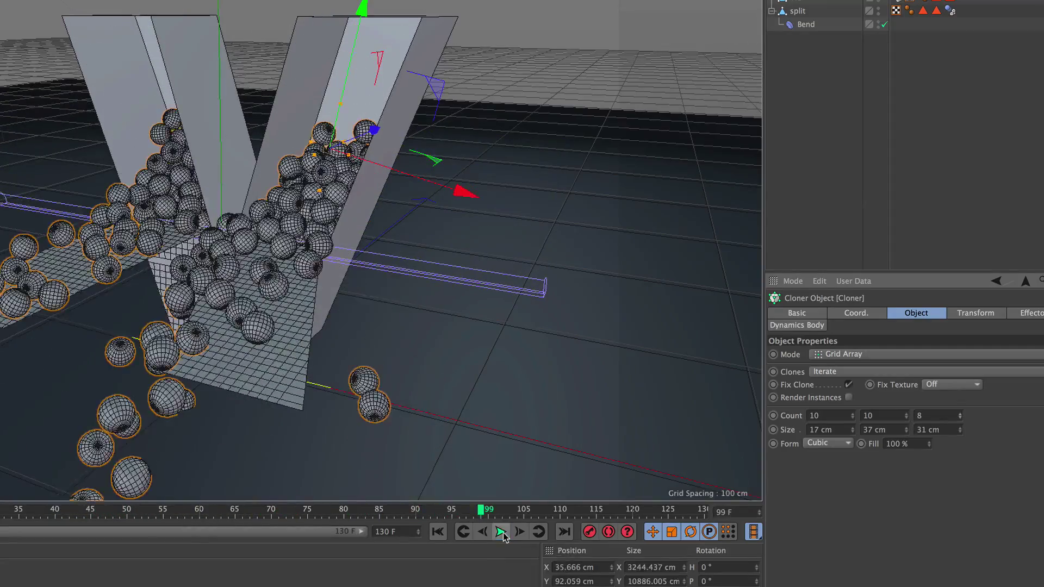
pyautogui.click(441, 532)
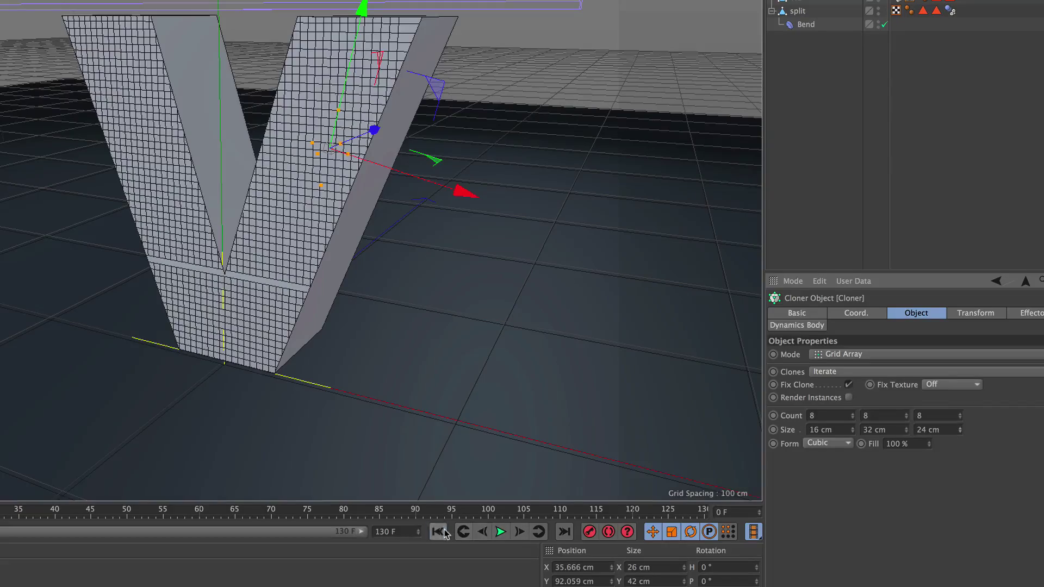
pyautogui.click(504, 530)
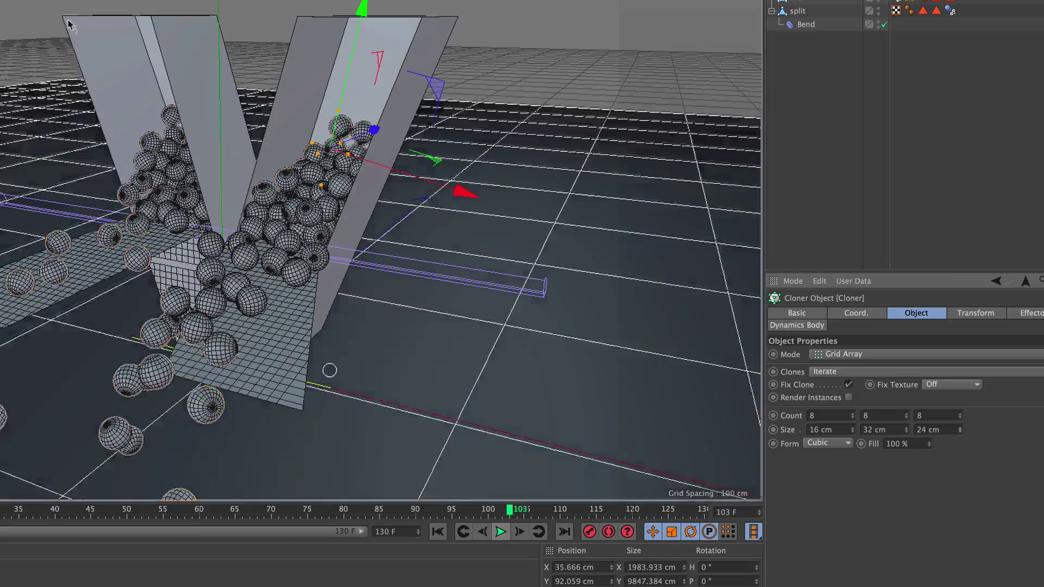
pyautogui.hotkey('ctrl', 'r')
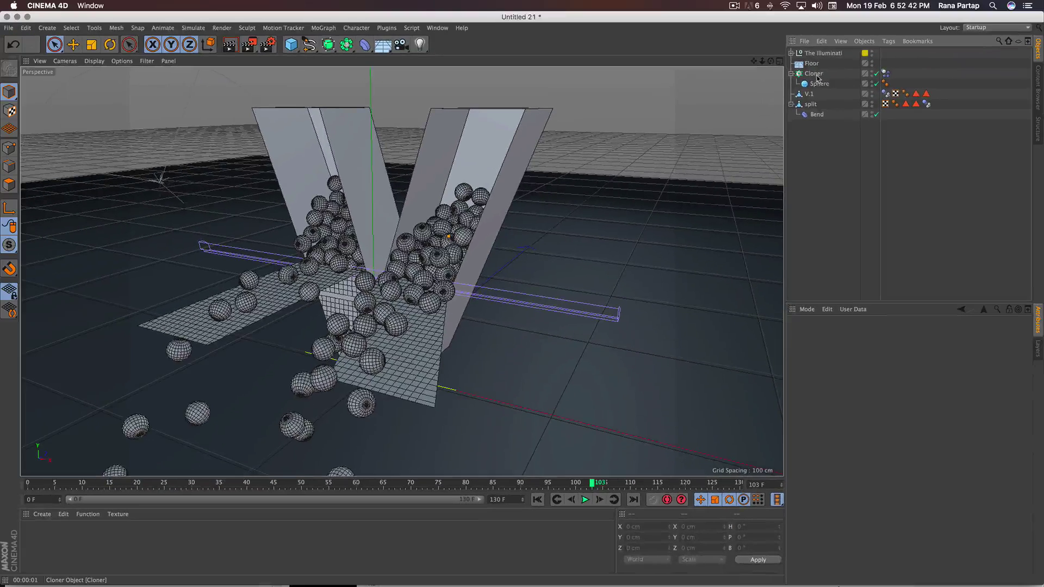
# Step: Add a Random effector linked in the sphere Cloner's Effectors list, then select it
pyautogui.click(815, 75)
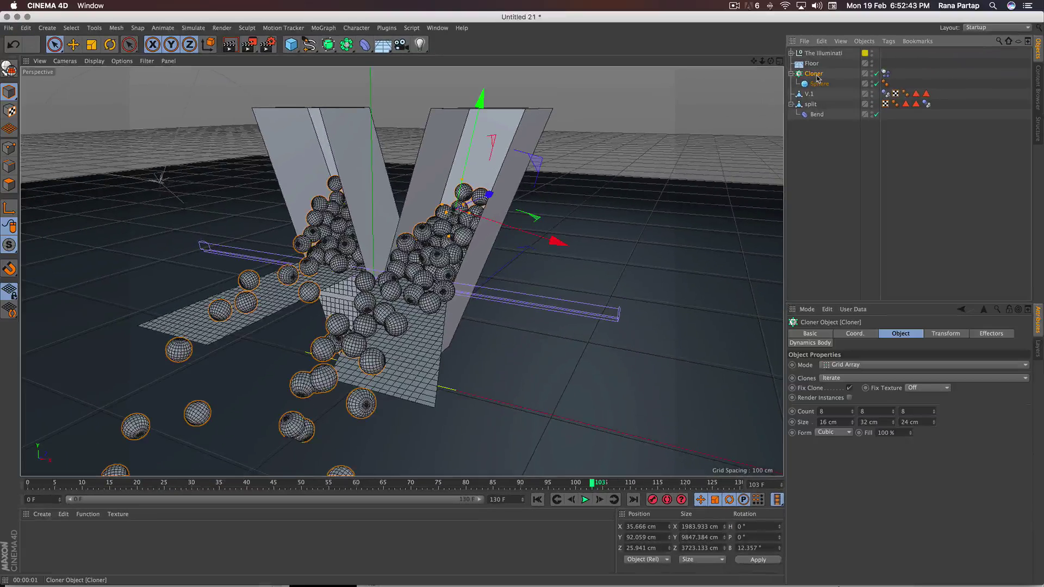
pyautogui.click(323, 27)
pyautogui.moveTo(342, 43)
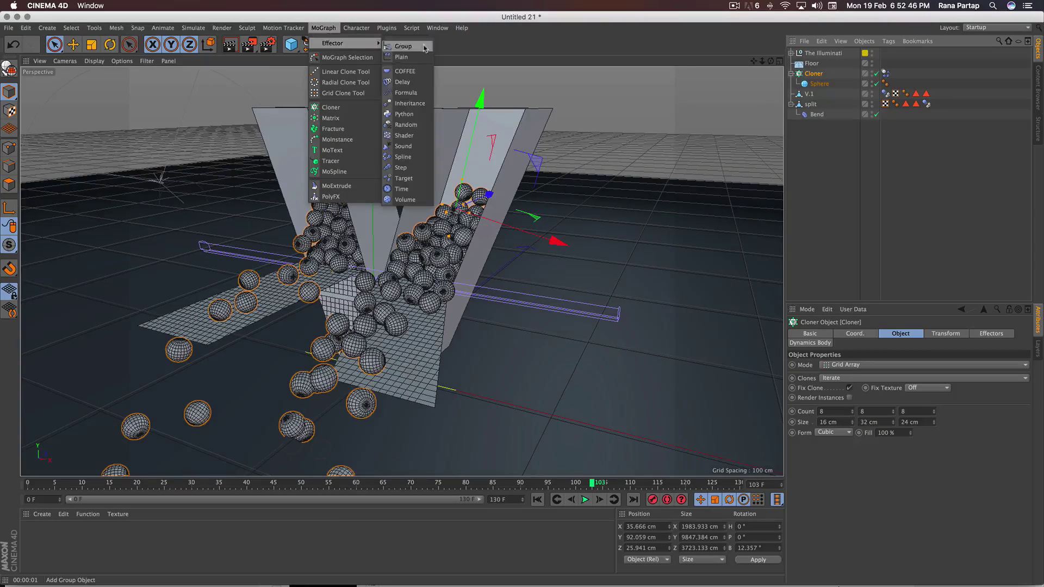
pyautogui.click(425, 127)
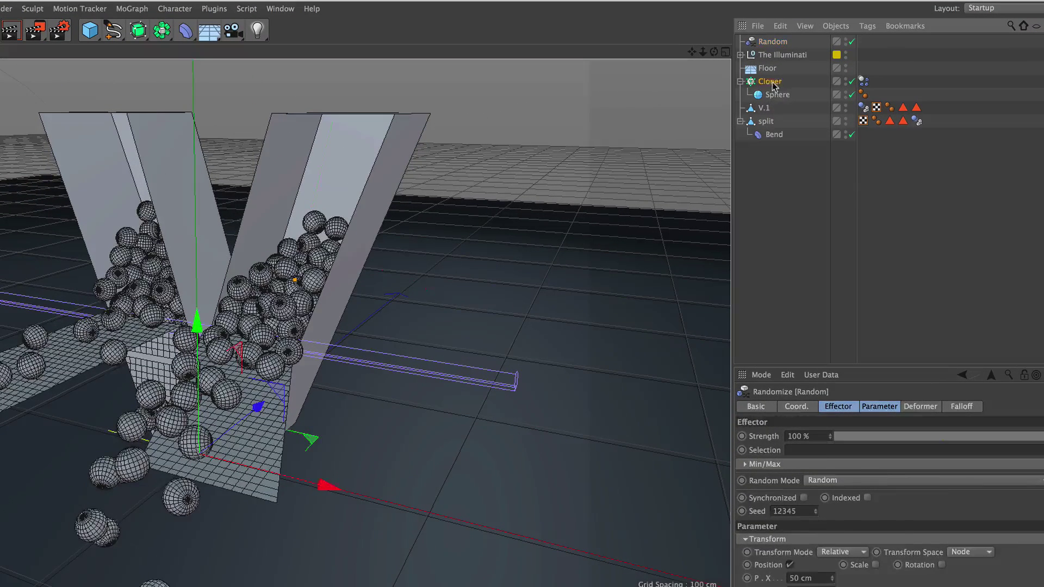
pyautogui.click(773, 83)
pyautogui.click(1001, 407)
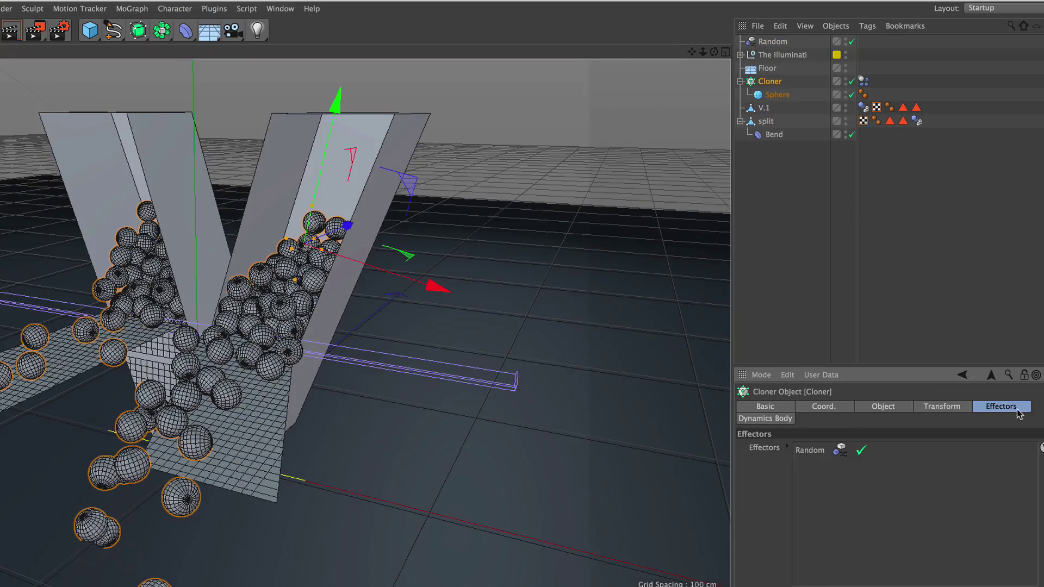
pyautogui.click(772, 42)
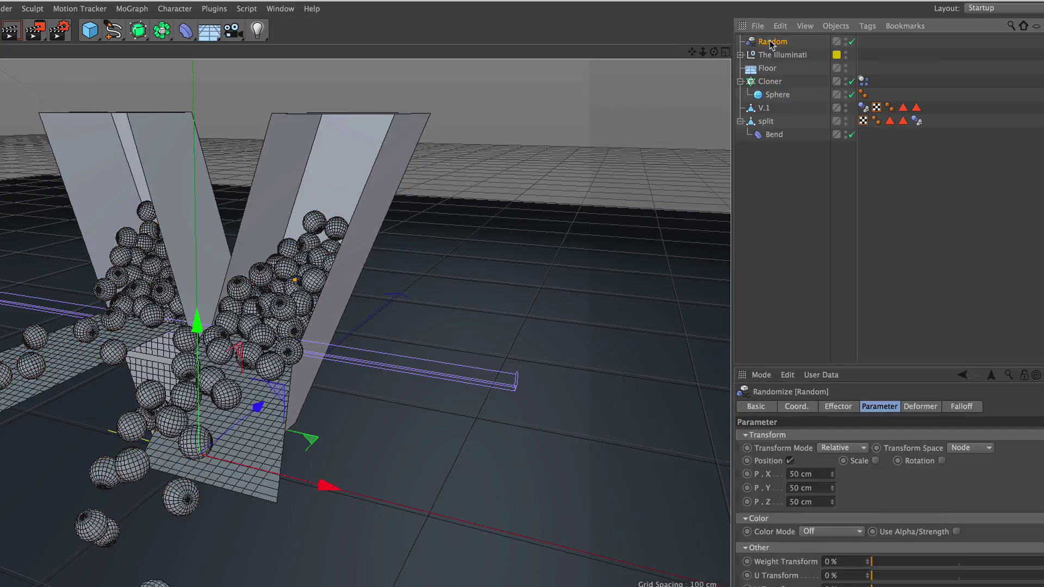
# Step: Zero the Random effector's P.X/Y/Z, enable Color Mode, and load a Color Shader texture
pyautogui.click(800, 474)
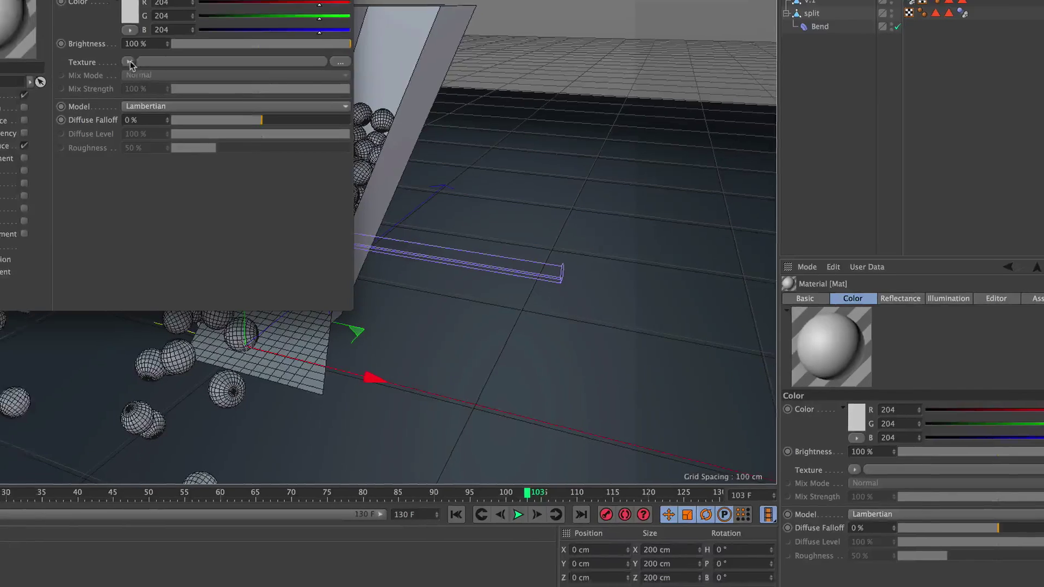
pyautogui.click(373, 23)
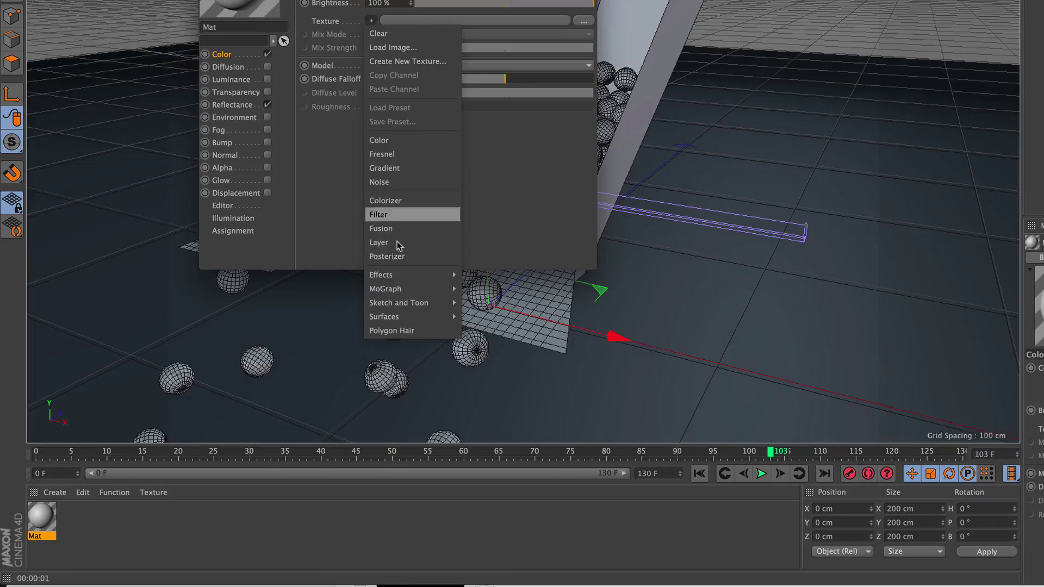
pyautogui.moveTo(385, 289)
pyautogui.click(506, 318)
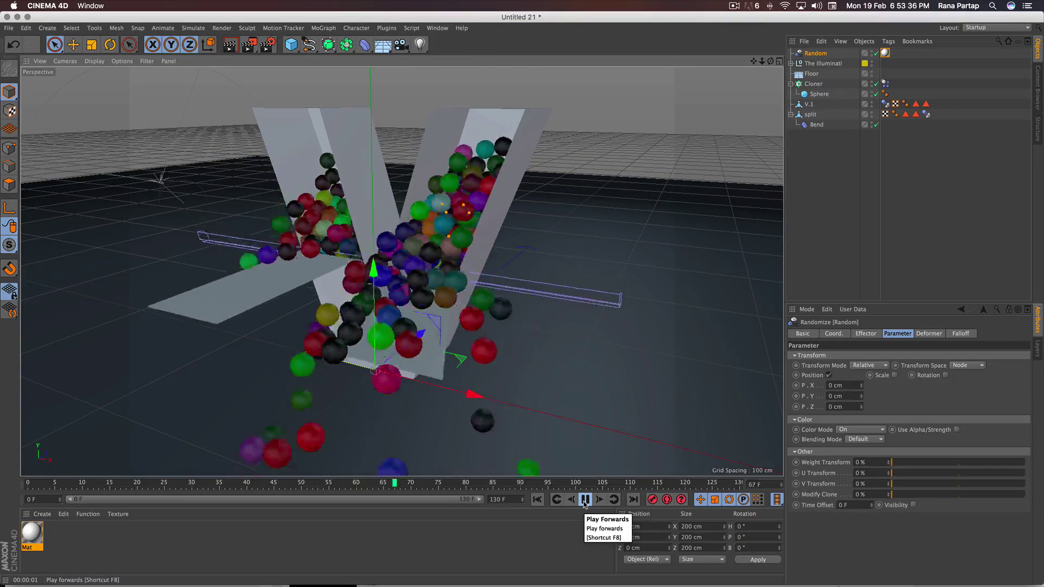
# Step: Orbit to face the V and replay the simulation, pausing at frame 74
pyautogui.click(585, 500)
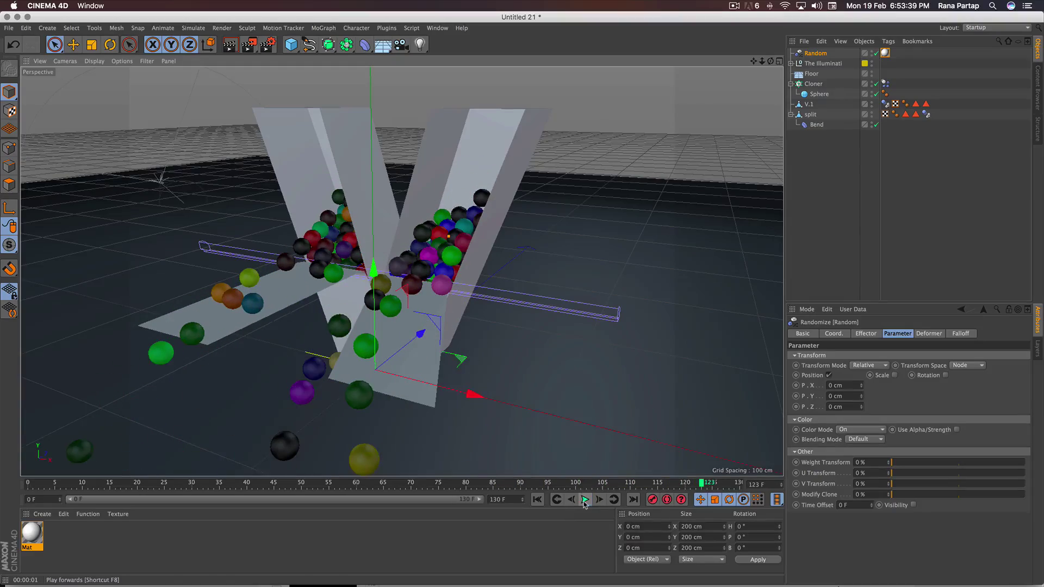
pyautogui.moveTo(414, 348)
pyautogui.keyDown('alt'); pyautogui.mouseDown()
pyautogui.moveTo(348, 372)
pyautogui.moveTo(413, 327)
pyautogui.mouseUp(); pyautogui.keyUp('alt')
pyautogui.scroll(-5, 356, 357)
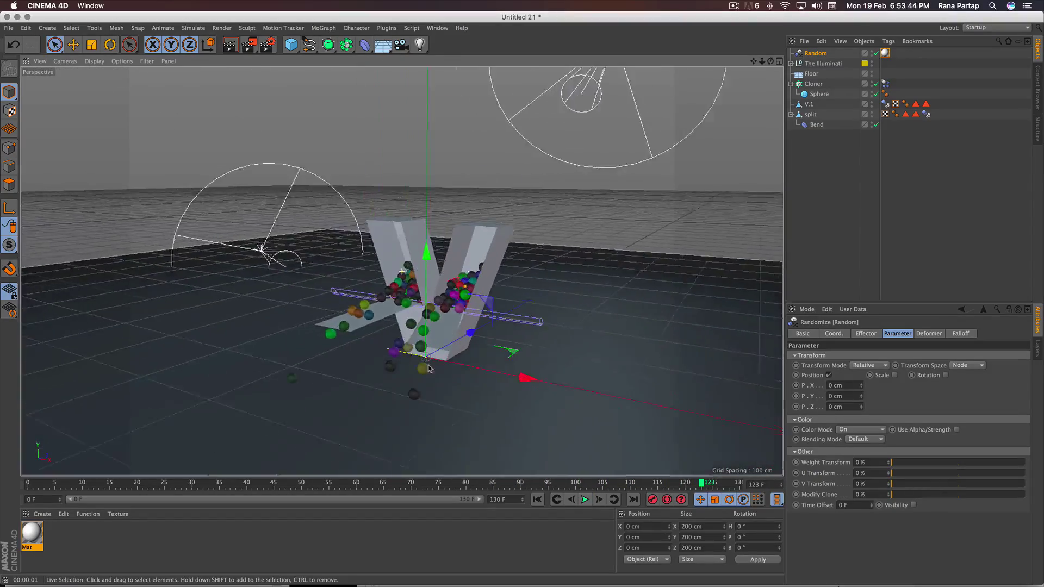
pyautogui.scroll(5, 436, 310)
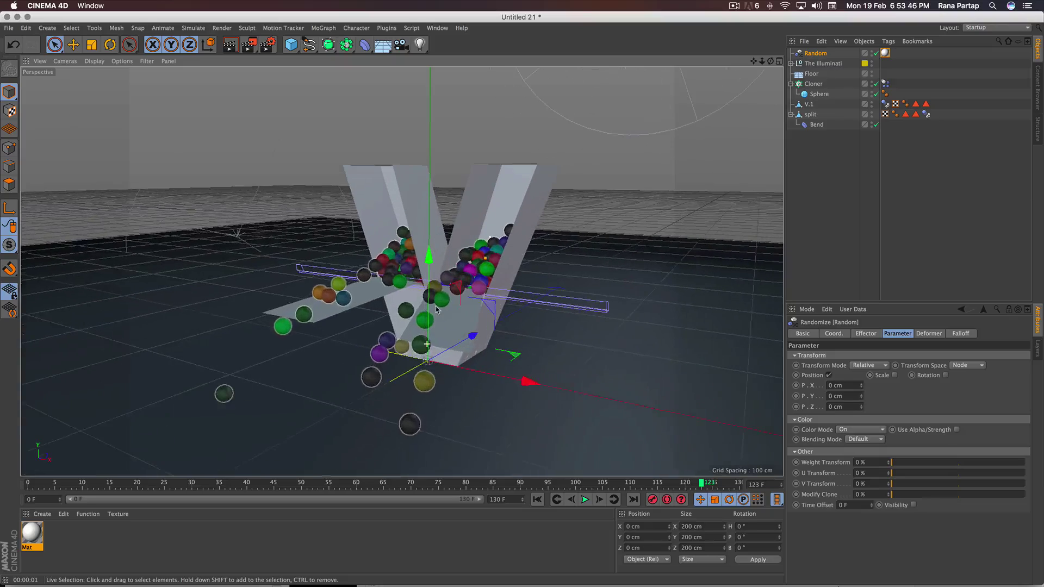
pyautogui.click(585, 500)
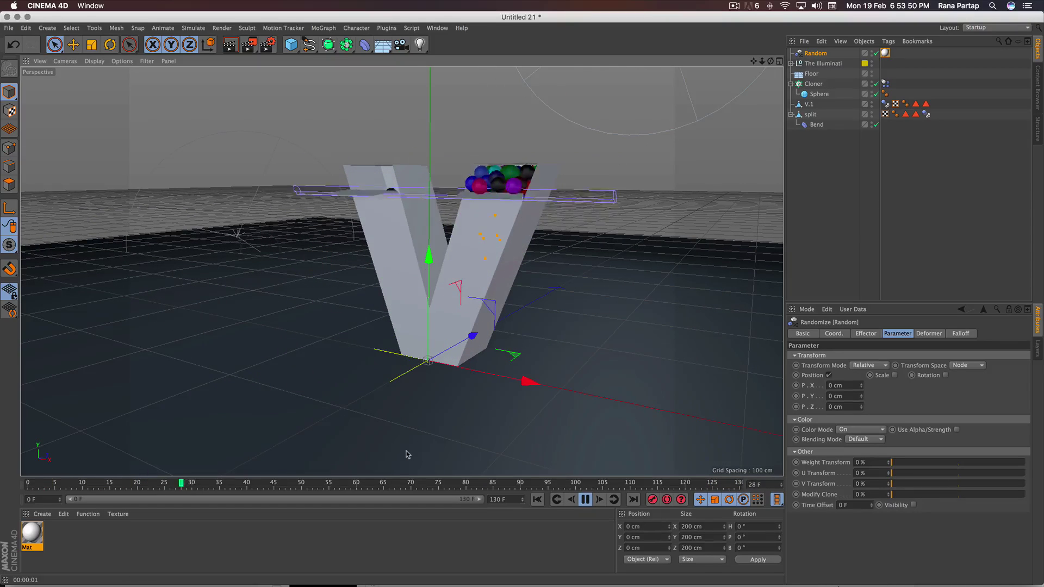
pyautogui.click(583, 500)
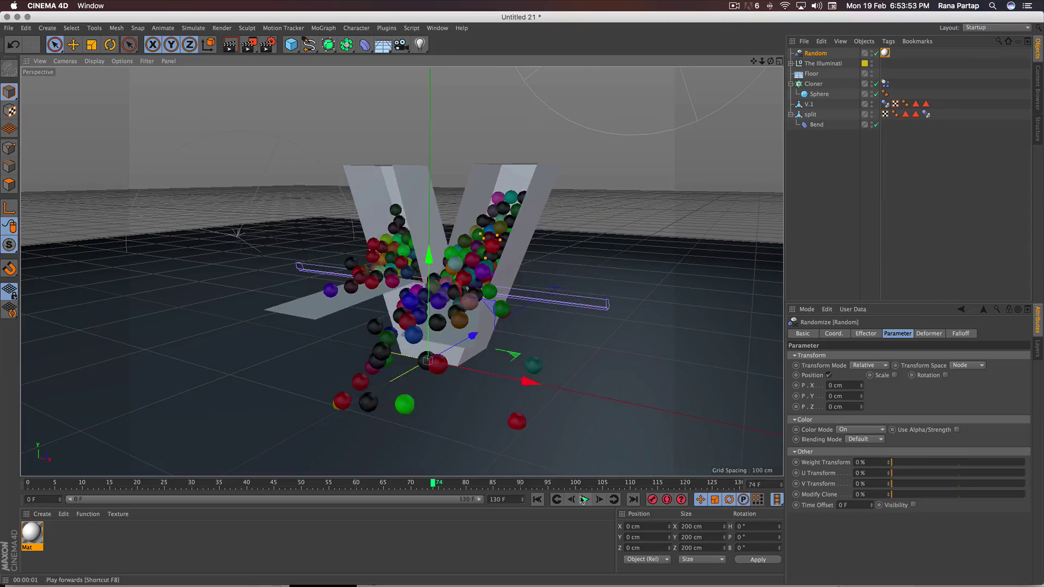
# Step: Make the Floor a Collider Body, rewind, and render a preview
pyautogui.click(641, 340)
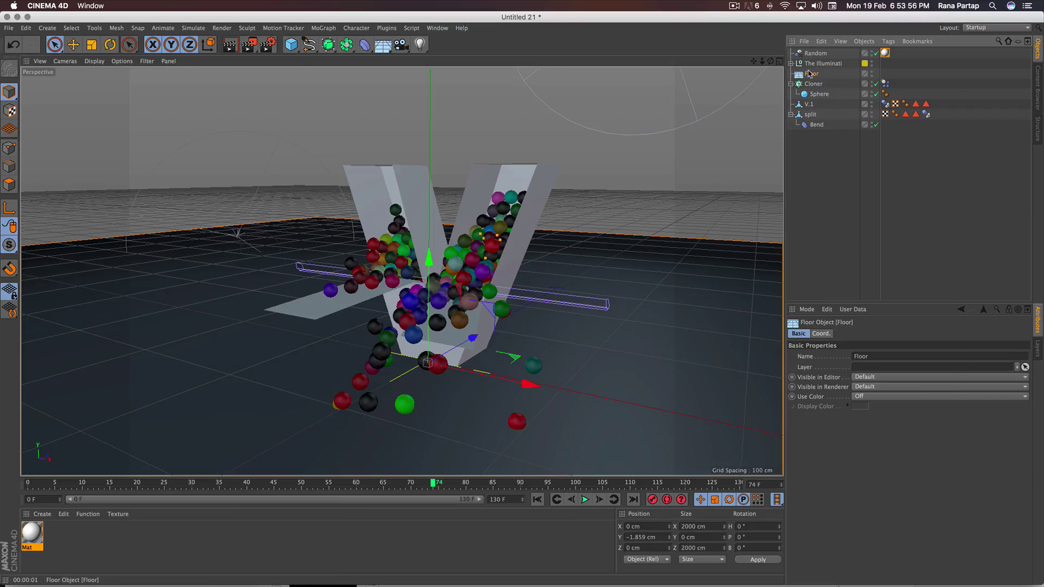
pyautogui.rightClick(808, 73)
pyautogui.moveTo(843, 172)
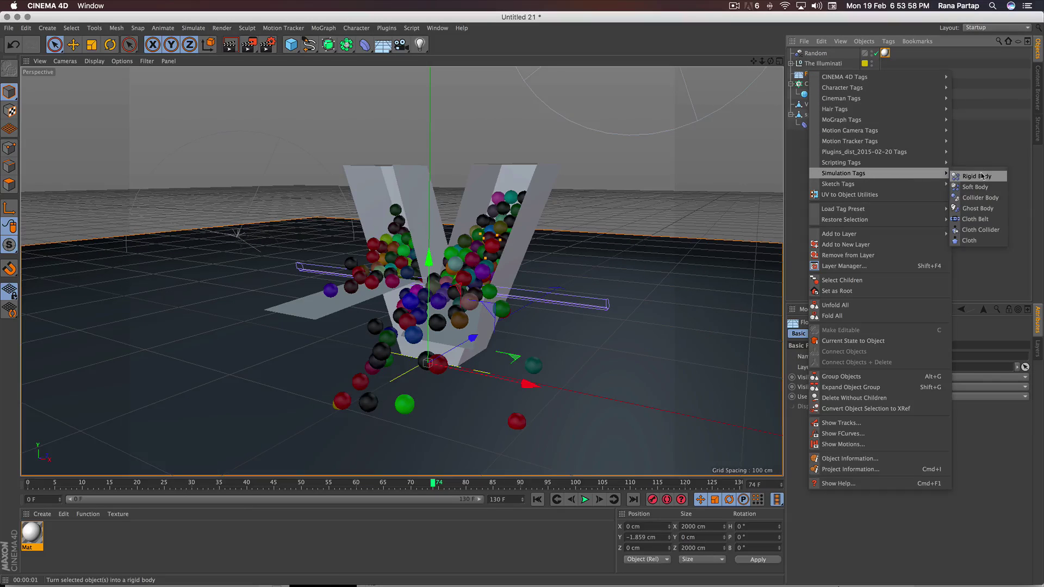
pyautogui.click(979, 198)
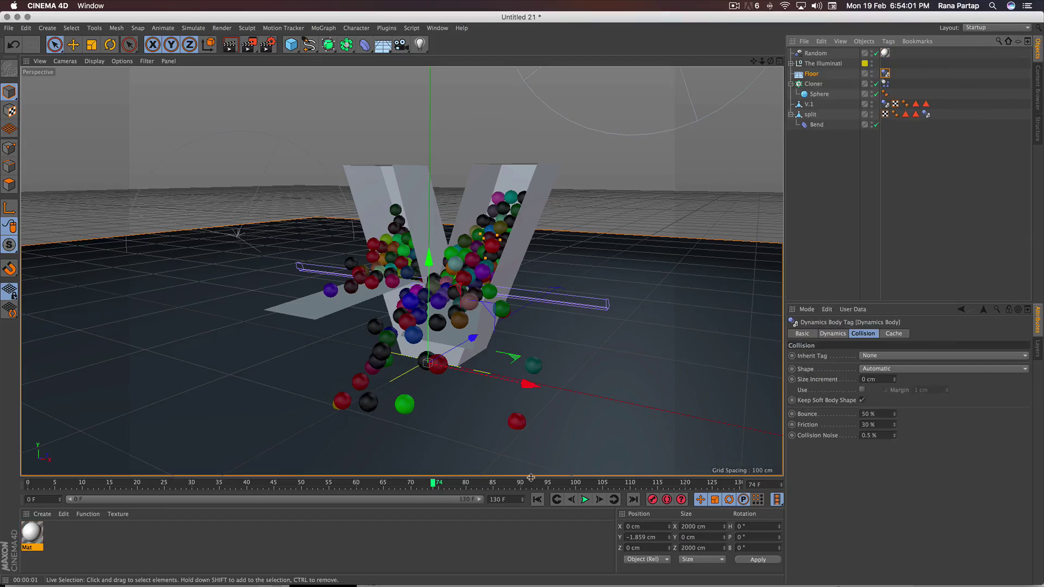
pyautogui.click(537, 499)
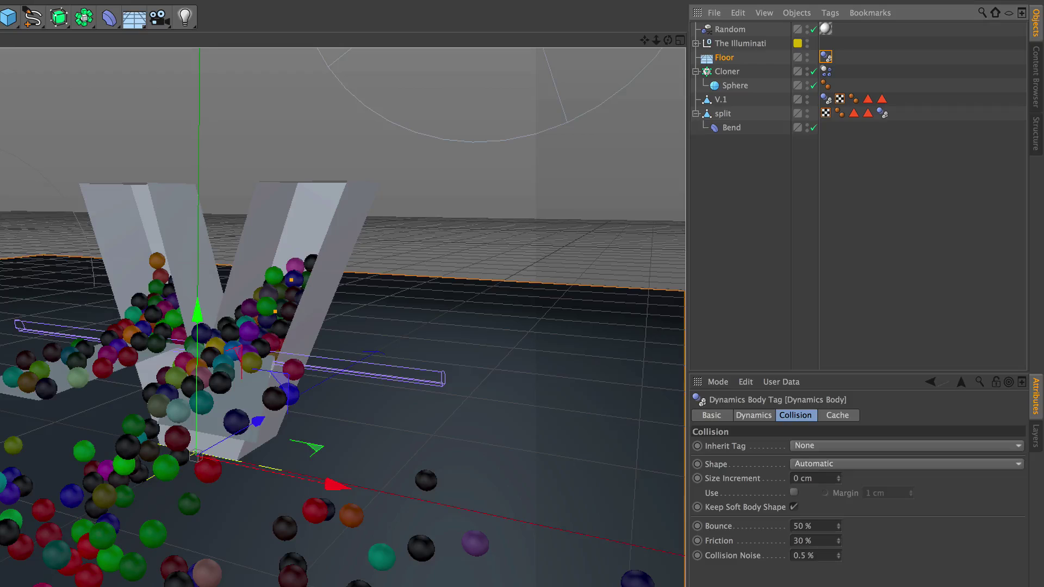
pyautogui.hotkey('ctrl', 'r')
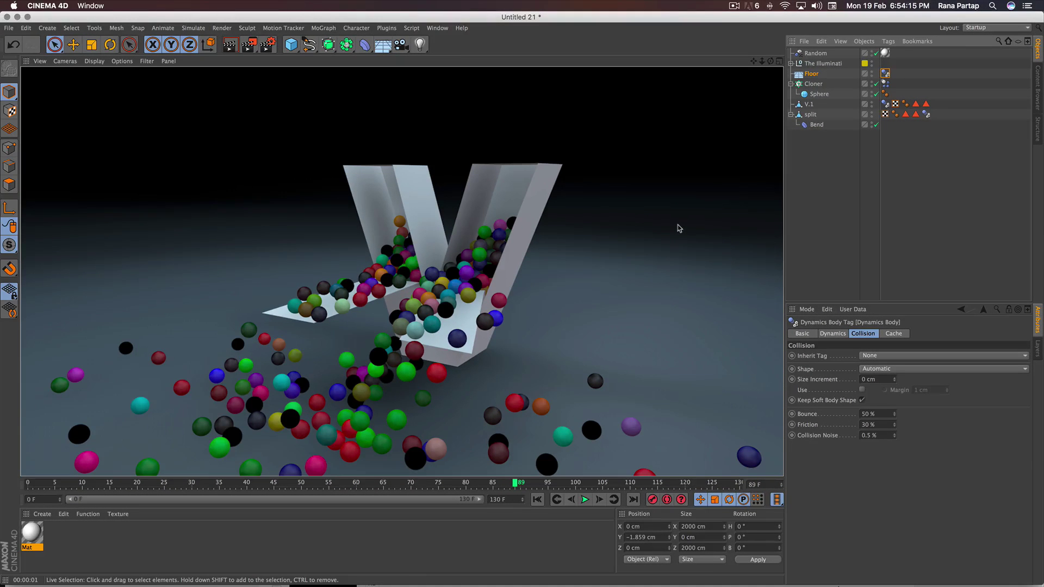
# Step: Raise a Cloner count and shrink the sphere radius to 4 cm
pyautogui.click(537, 501)
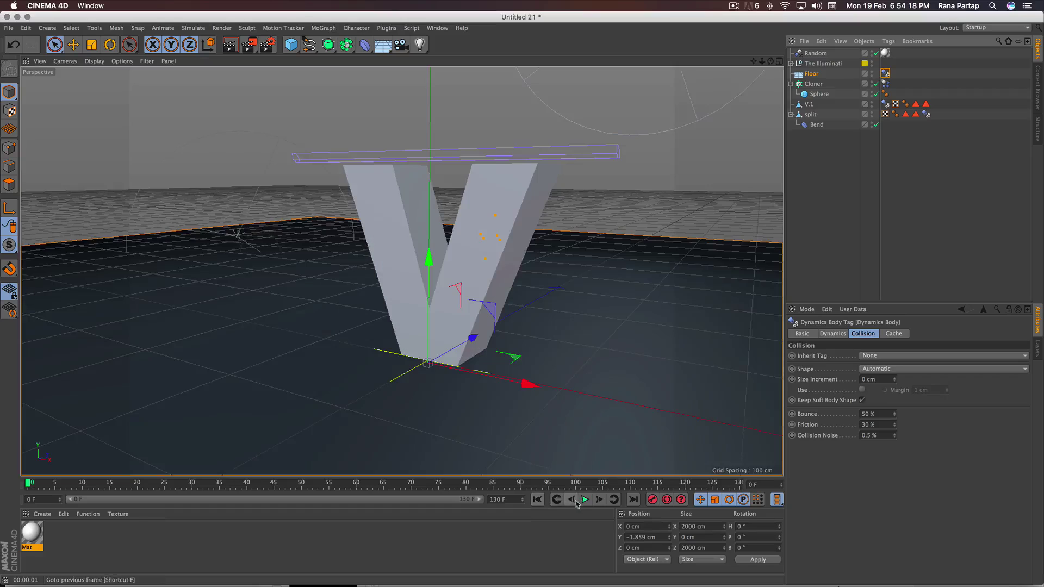
pyautogui.click(585, 501)
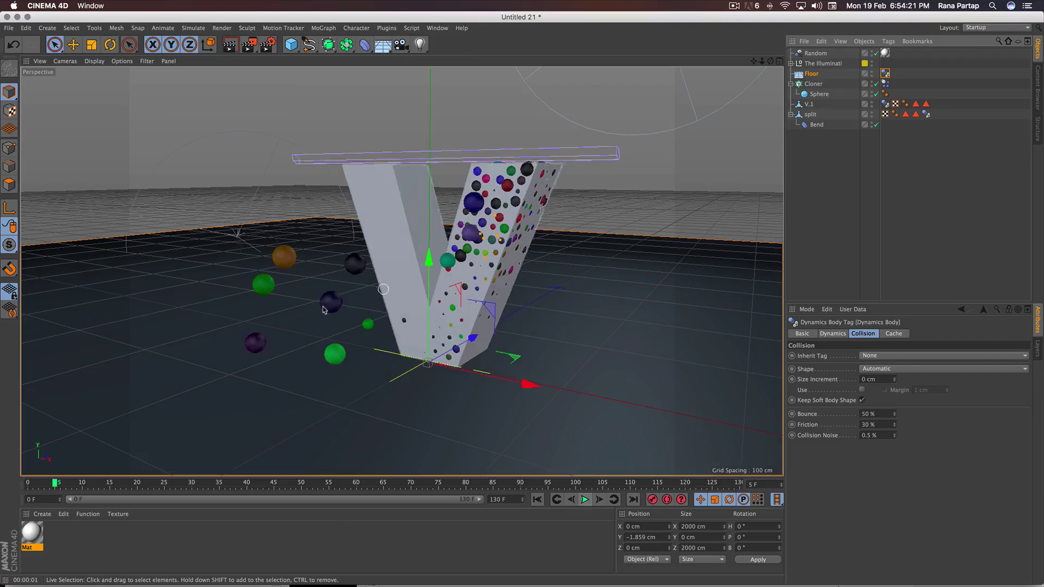
pyautogui.click(813, 84)
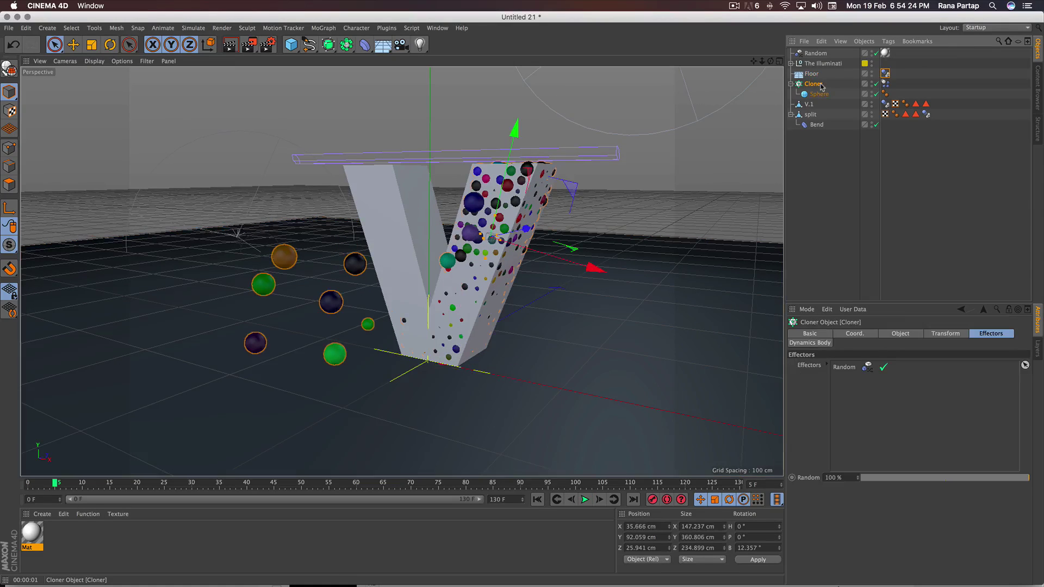
pyautogui.click(901, 333)
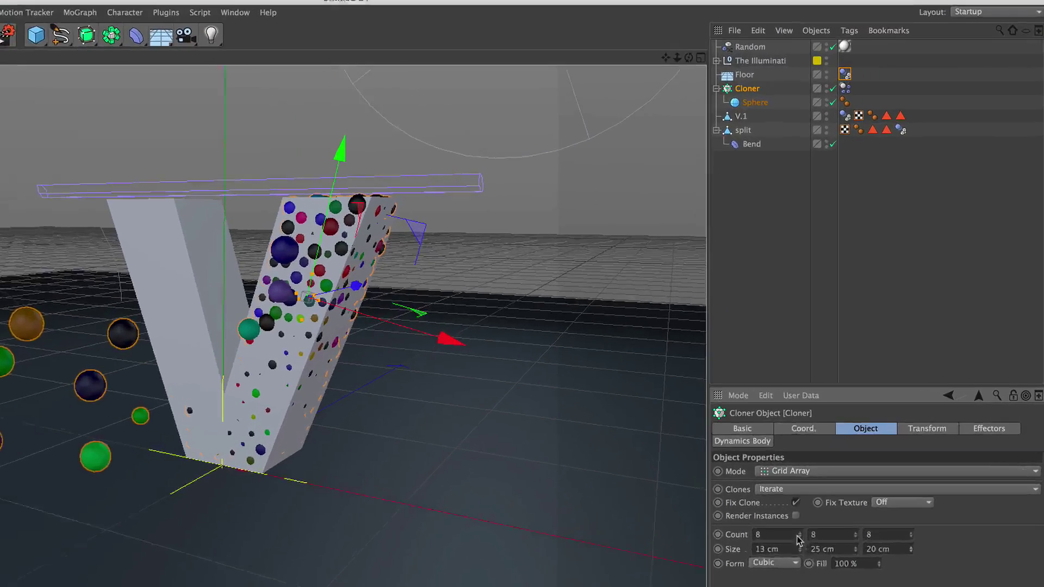
pyautogui.click(851, 410)
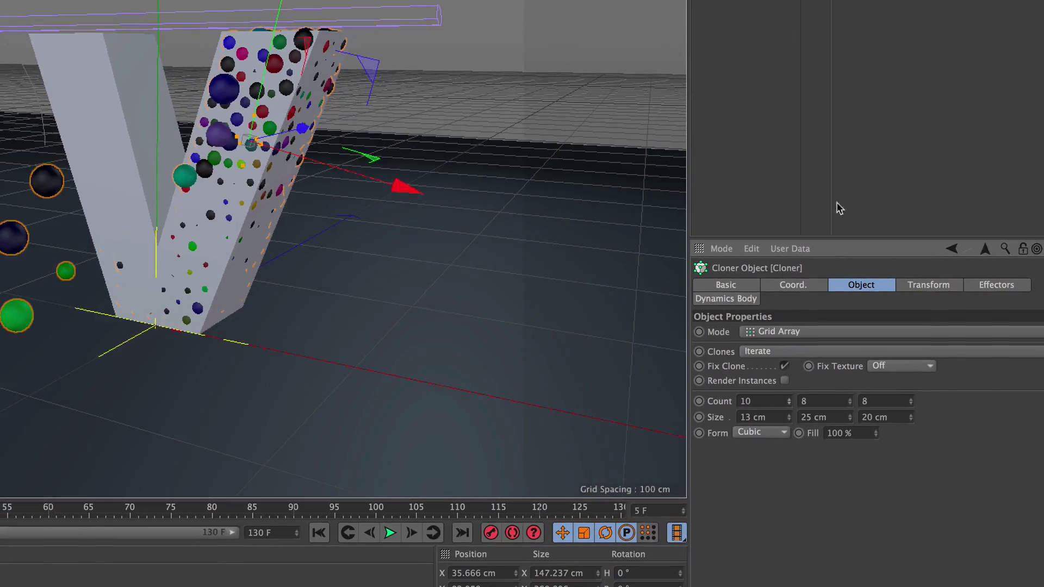
pyautogui.click(732, 106)
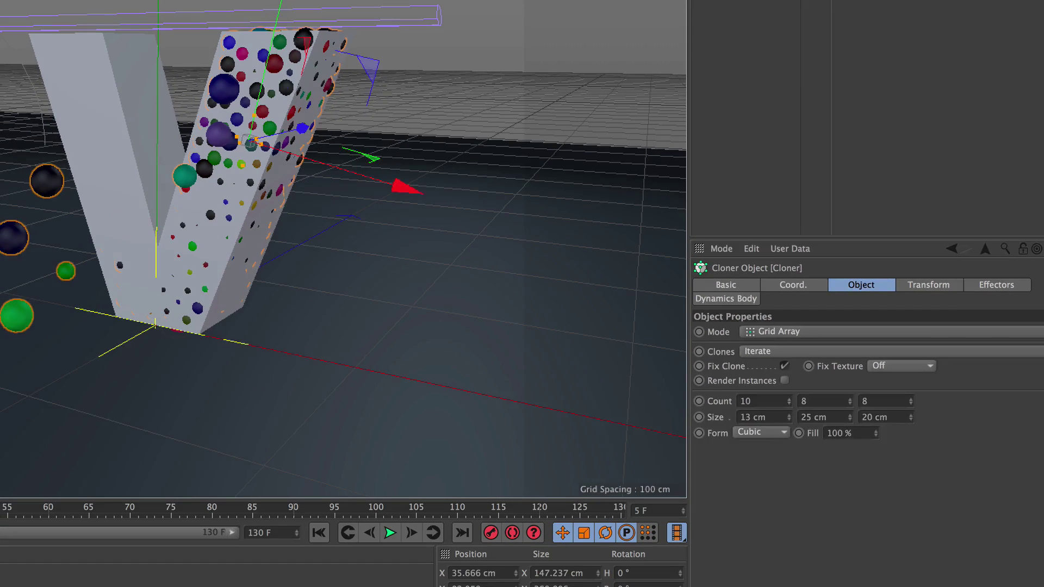
pyautogui.click(824, 322)
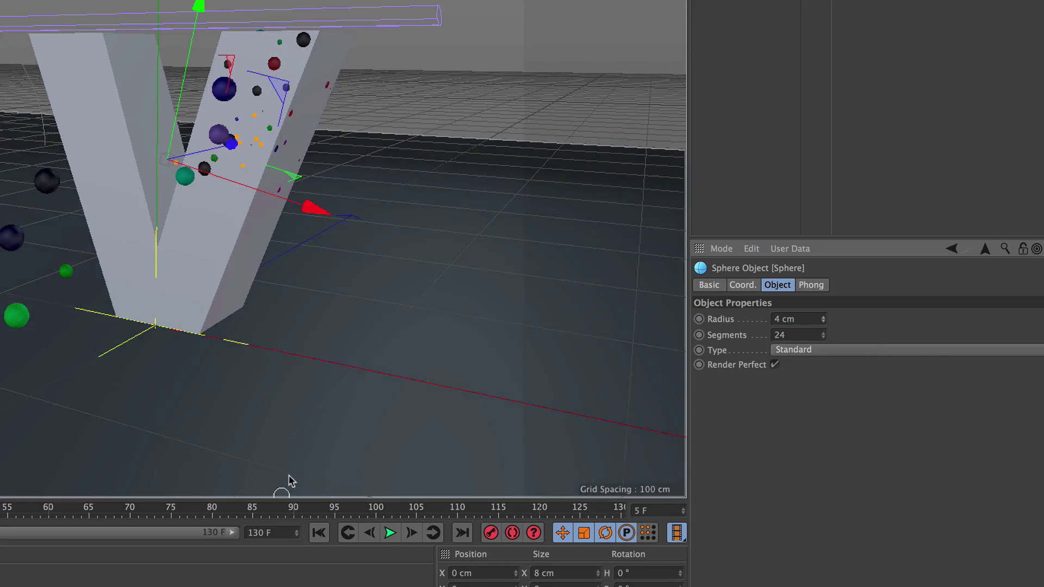
# Step: Replay, add clones on the second axis for a 10×11×8 grid, and render a preview
pyautogui.click(318, 533)
pyautogui.click(389, 534)
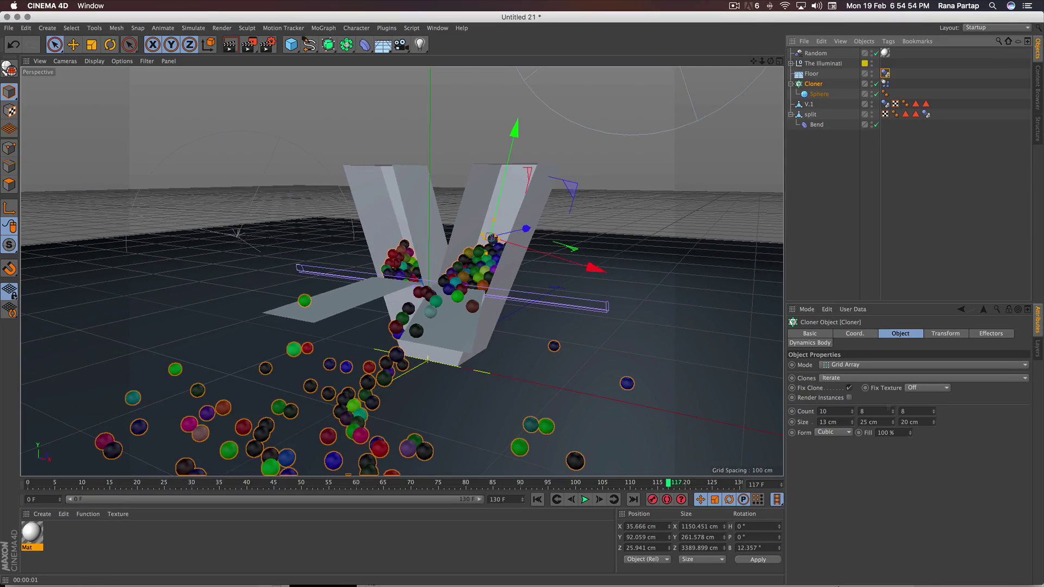
pyautogui.click(893, 409)
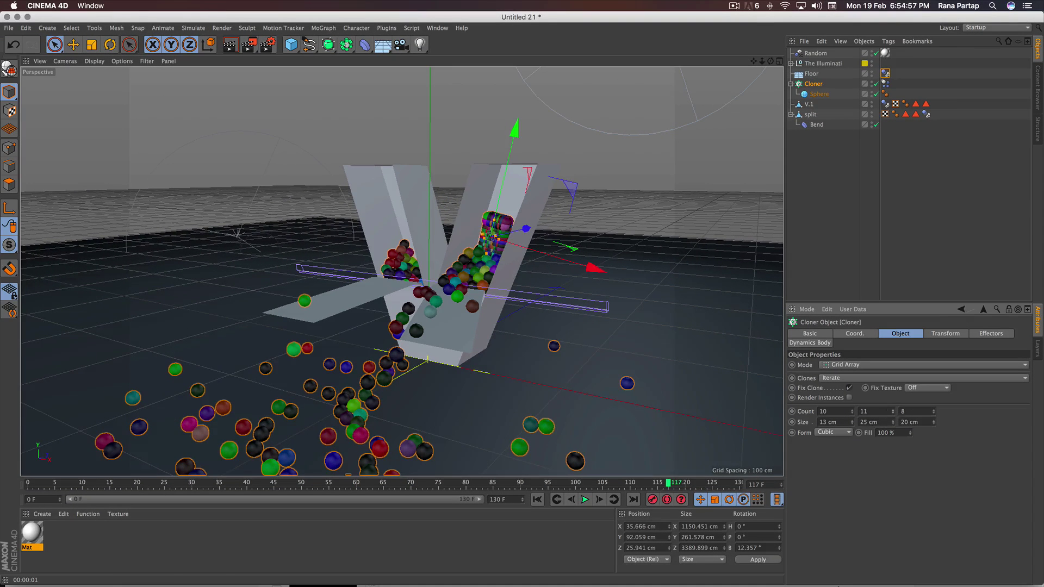
pyautogui.click(539, 500)
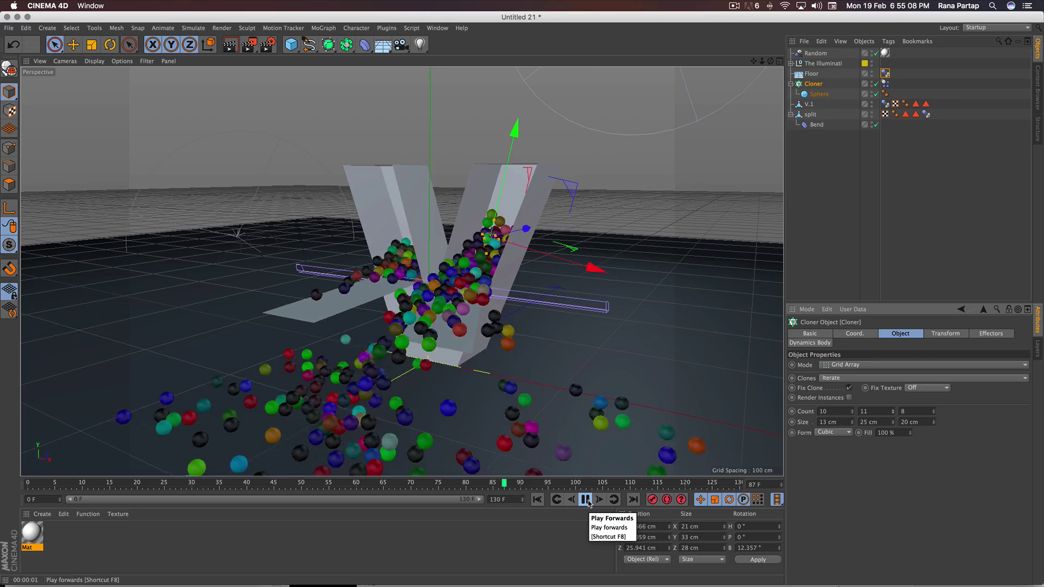
pyautogui.click(586, 500)
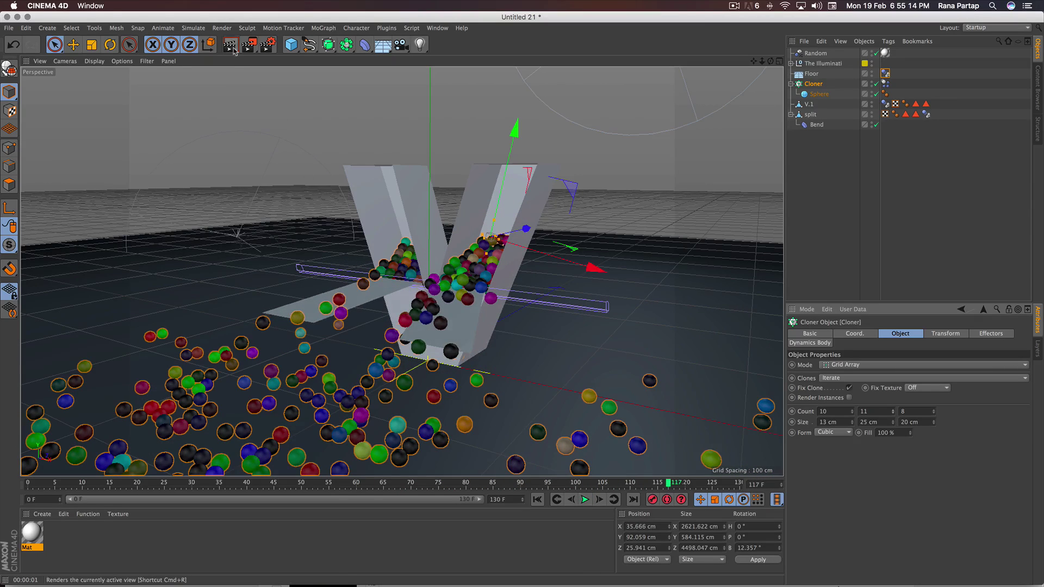
pyautogui.hotkey('ctrl', 'r')
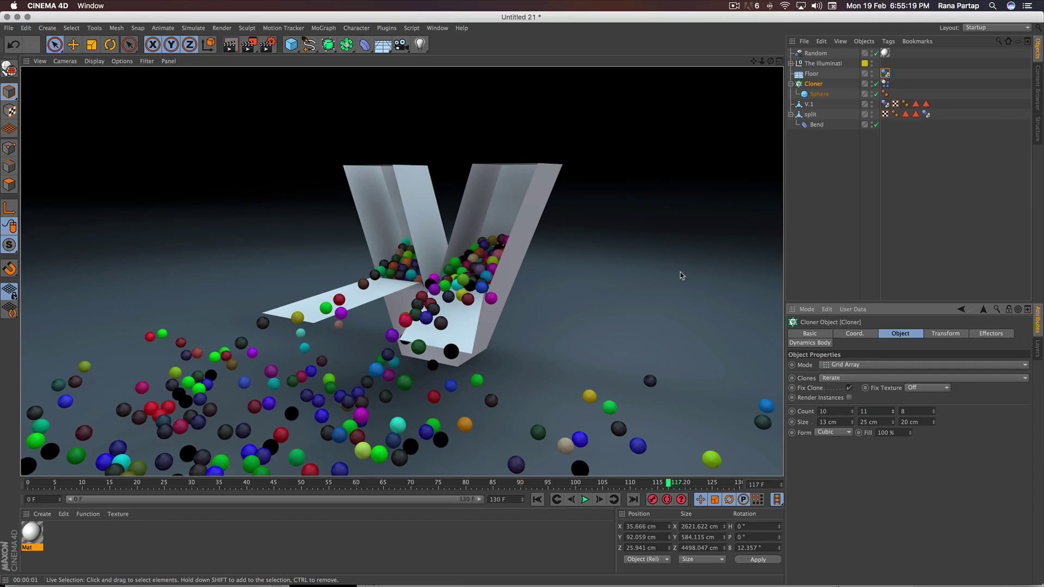
# Step: Set the sphere radius to 4.5 cm and replay the simulation from frame 0
pyautogui.click(681, 274)
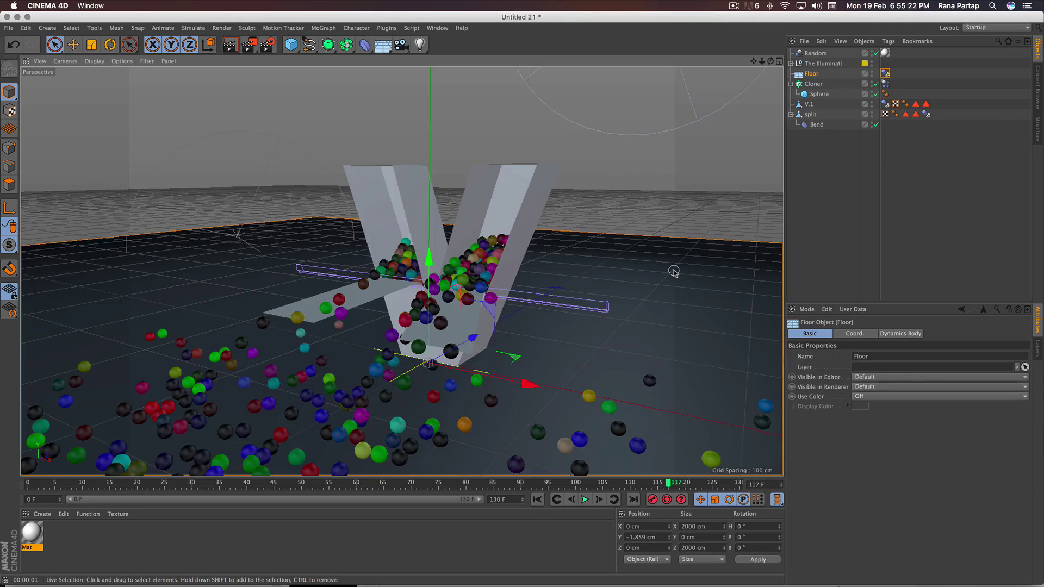
pyautogui.click(819, 86)
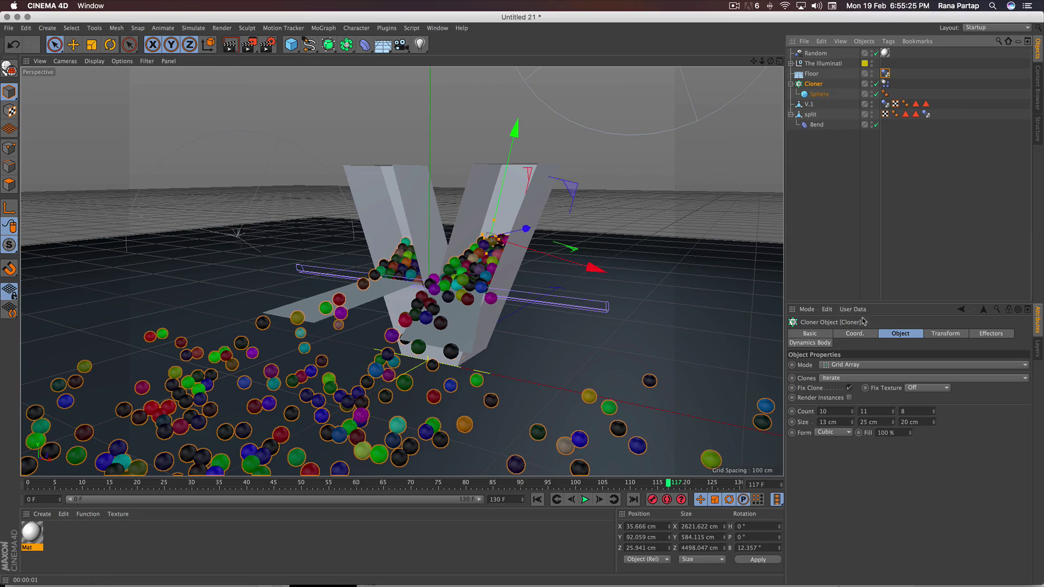
pyautogui.click(839, 95)
pyautogui.click(854, 356)
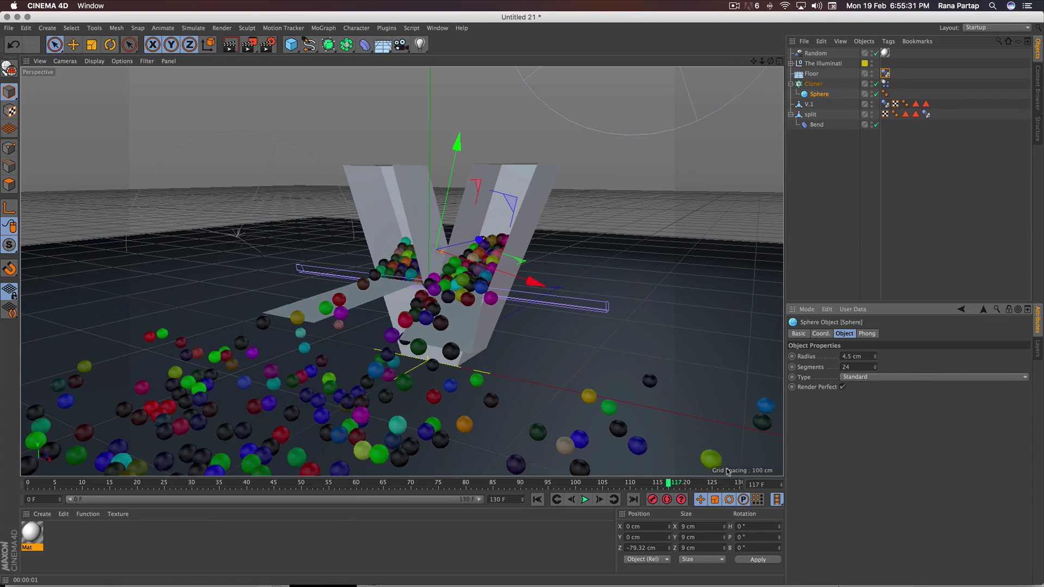
pyautogui.click(537, 500)
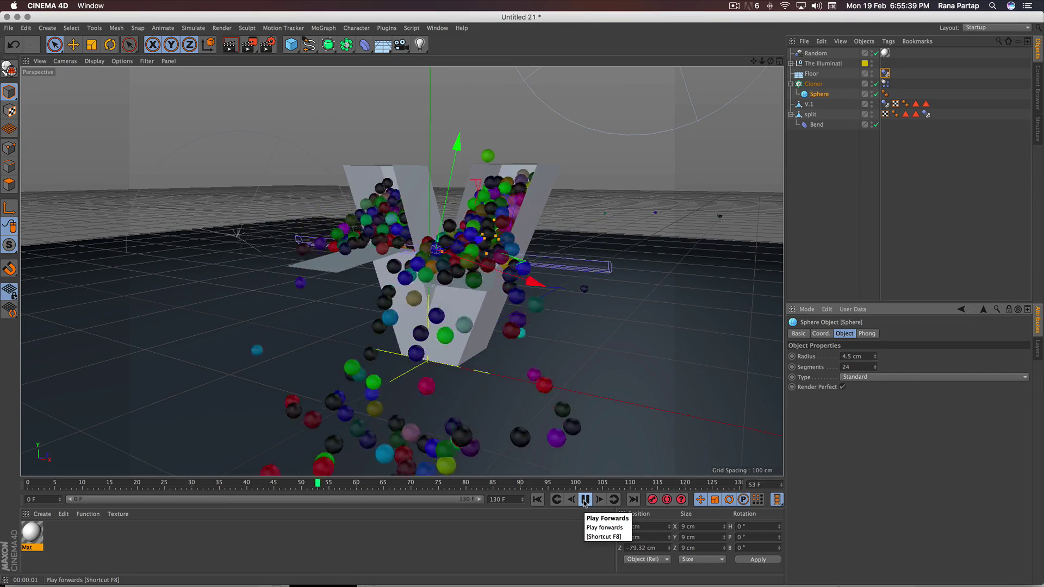
pyautogui.click(584, 501)
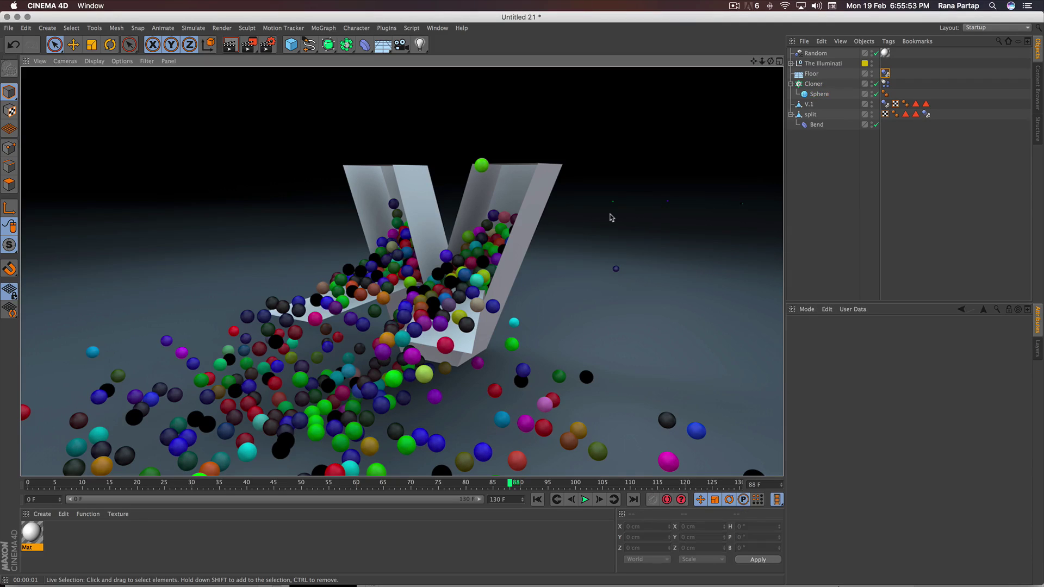
# Step: Orbit around the V, replay to frame 79, and render a preview
pyautogui.click(611, 217)
pyautogui.moveTo(484, 289)
pyautogui.keyDown('alt'); pyautogui.mouseDown()
pyautogui.moveTo(583, 278)
pyautogui.moveTo(571, 275)
pyautogui.mouseUp(); pyautogui.keyUp('alt')
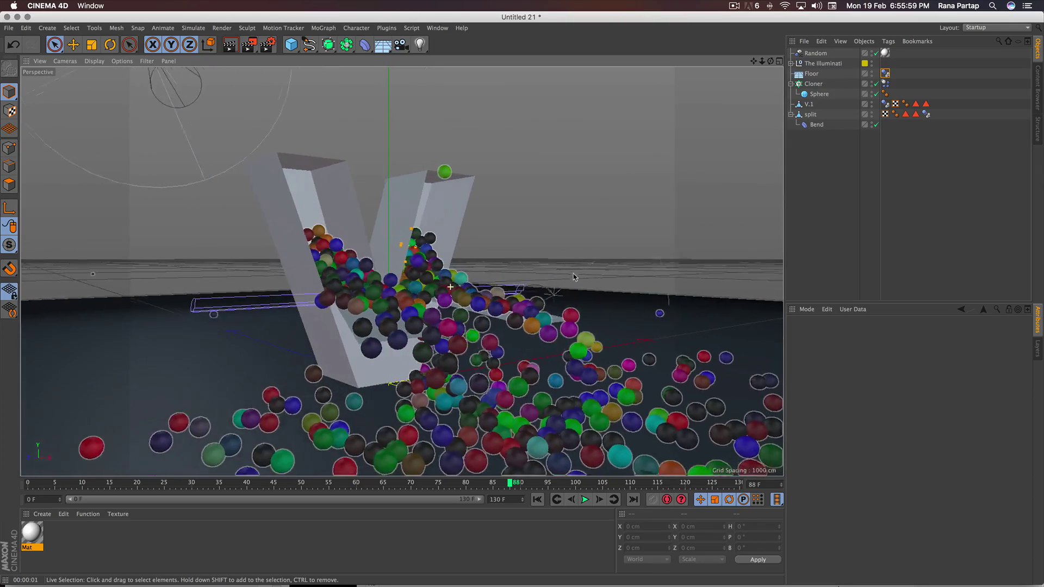
pyautogui.click(537, 501)
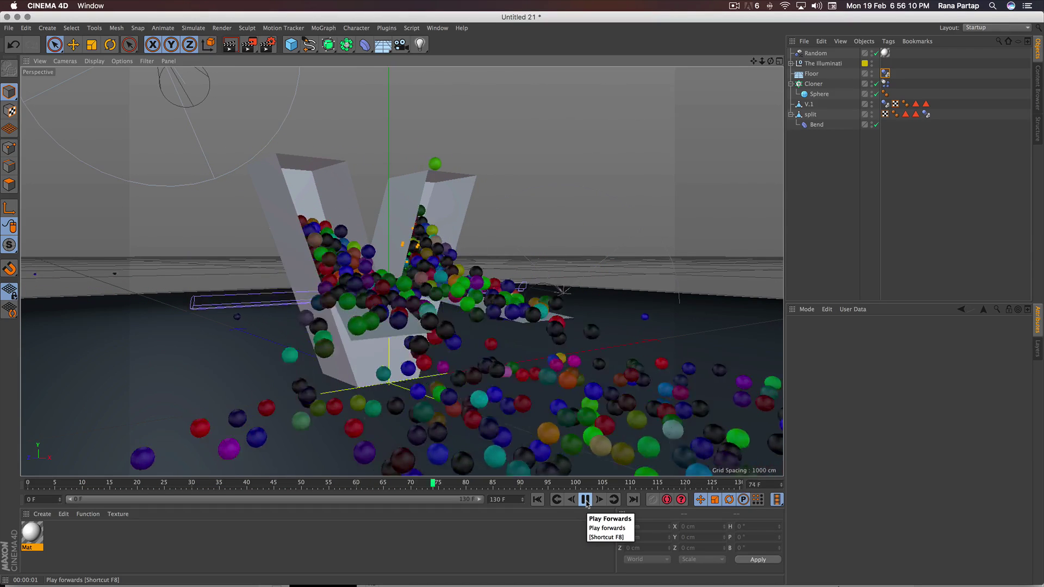
pyautogui.click(585, 499)
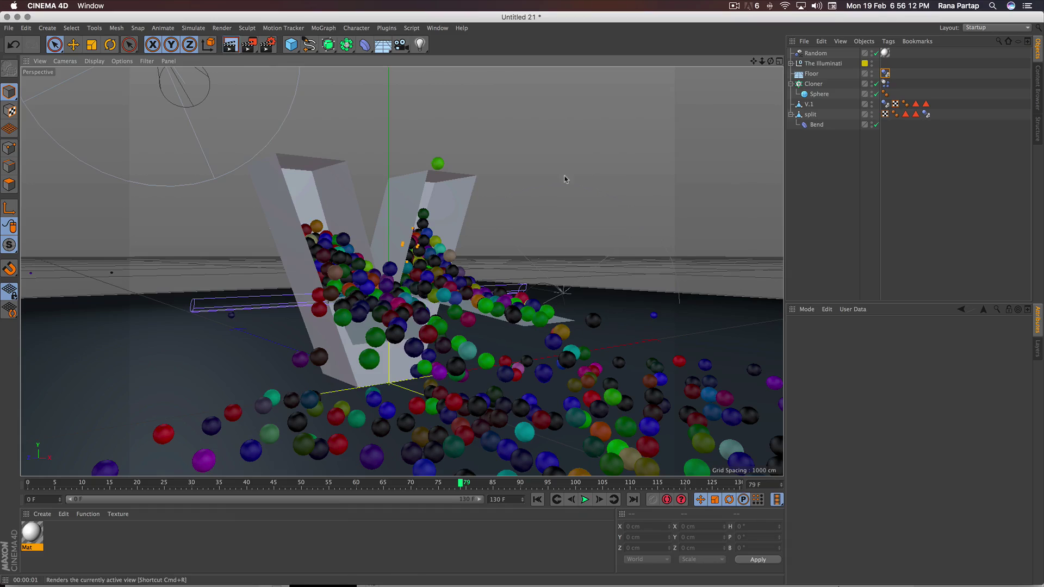
pyautogui.press('super+r')
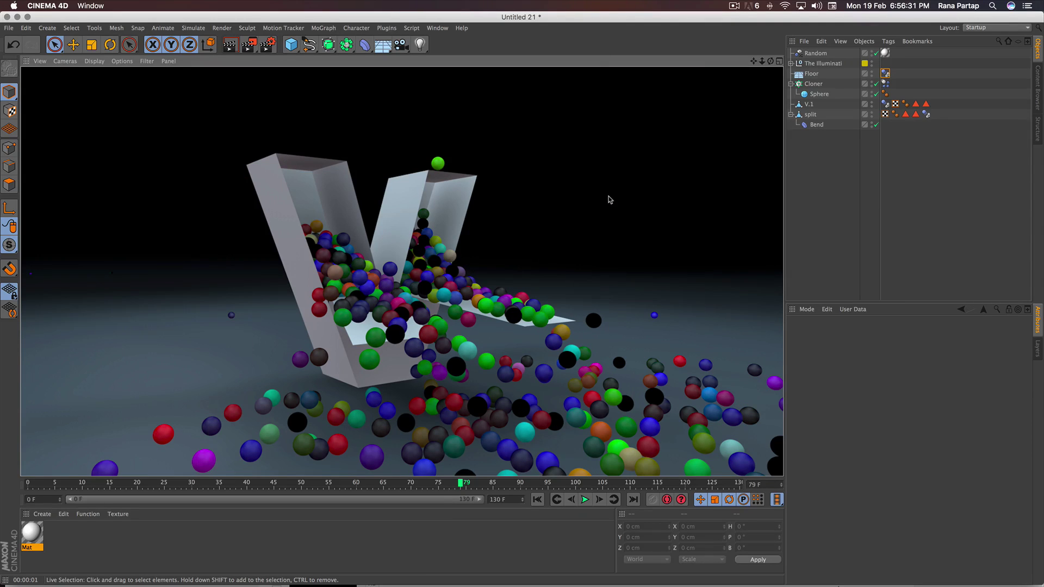
pyautogui.click(537, 500)
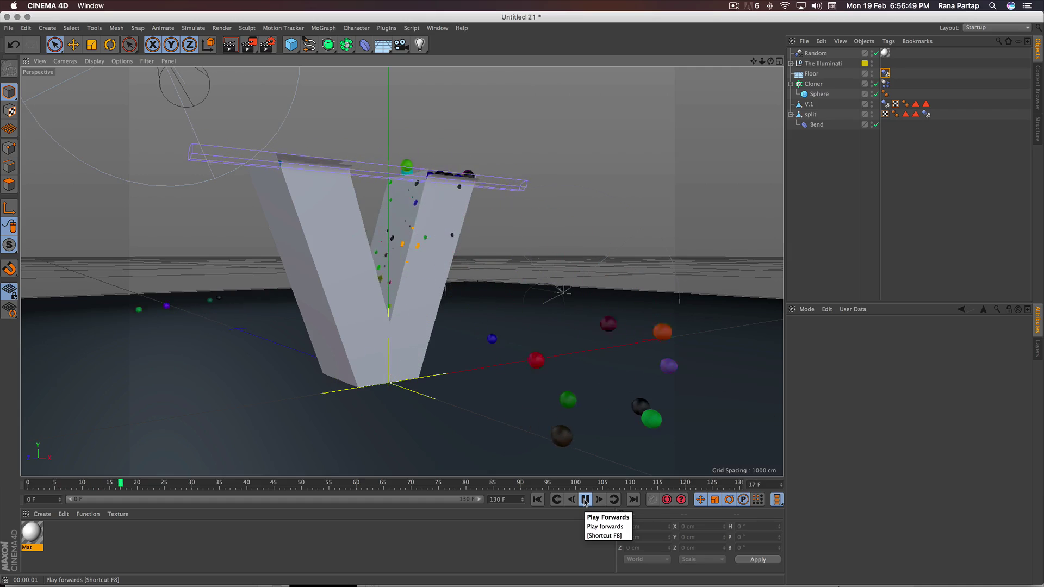
# Step: Move the Bend's first keyframe from frame 0 to 17 and render the spill at frame 90
pyautogui.click(585, 500)
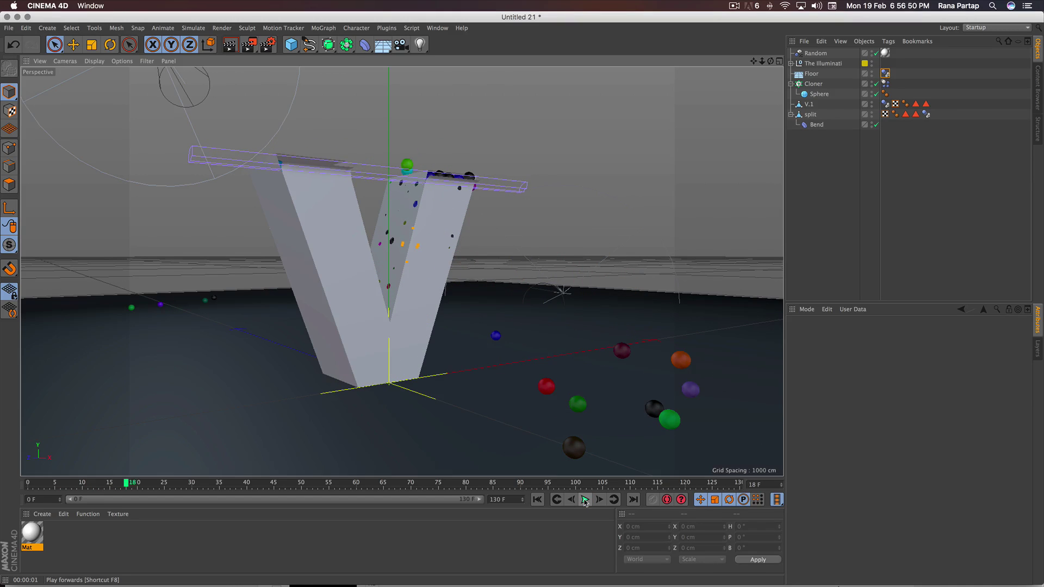
pyautogui.click(816, 125)
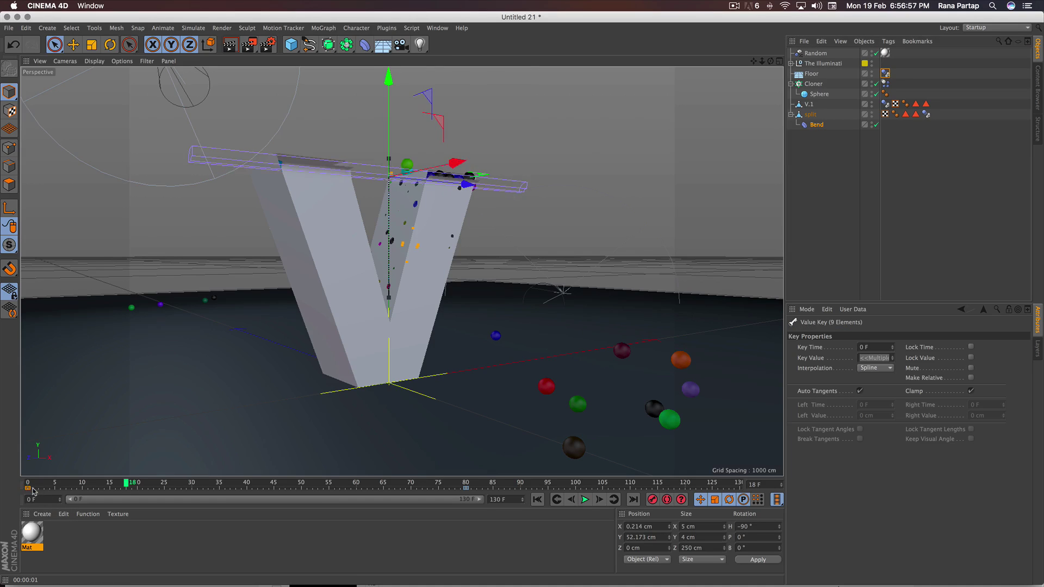
pyautogui.moveTo(29, 489); pyautogui.dragTo(115, 490)
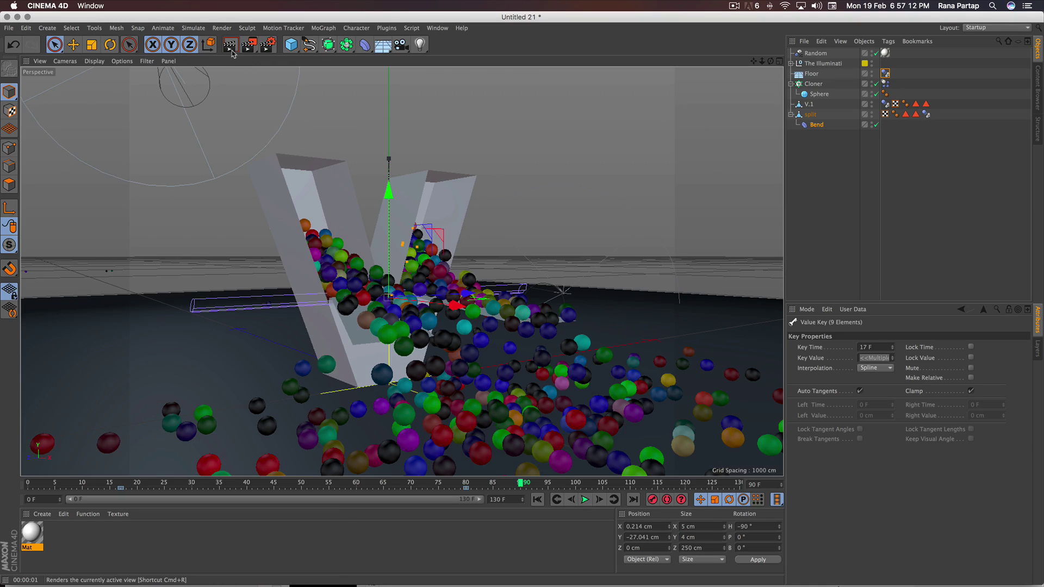
pyautogui.press('super+r')
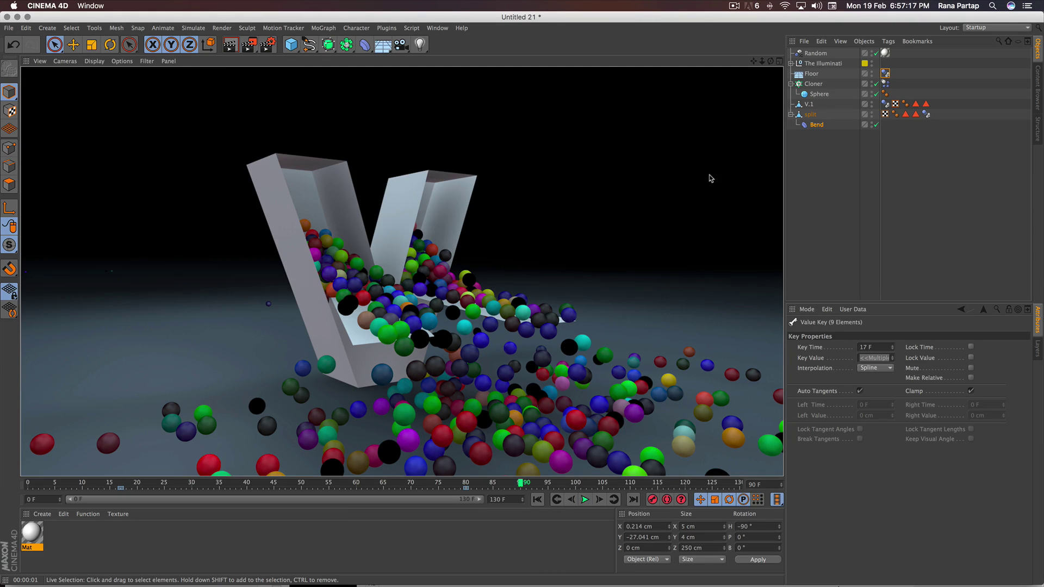
# Step: Orbit and pan the perspective view to frame the V from higher above
pyautogui.moveTo(770, 64); pyautogui.dragTo(728, 76)
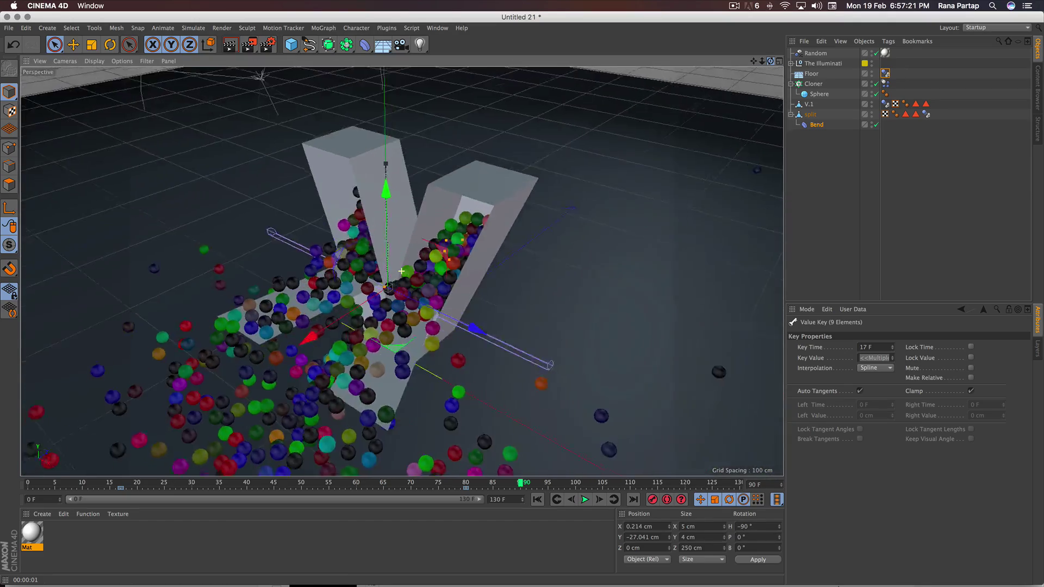
pyautogui.keyDown('alt'); pyautogui.moveTo(402, 271); pyautogui.dragTo(453, 342); pyautogui.keyUp('alt')
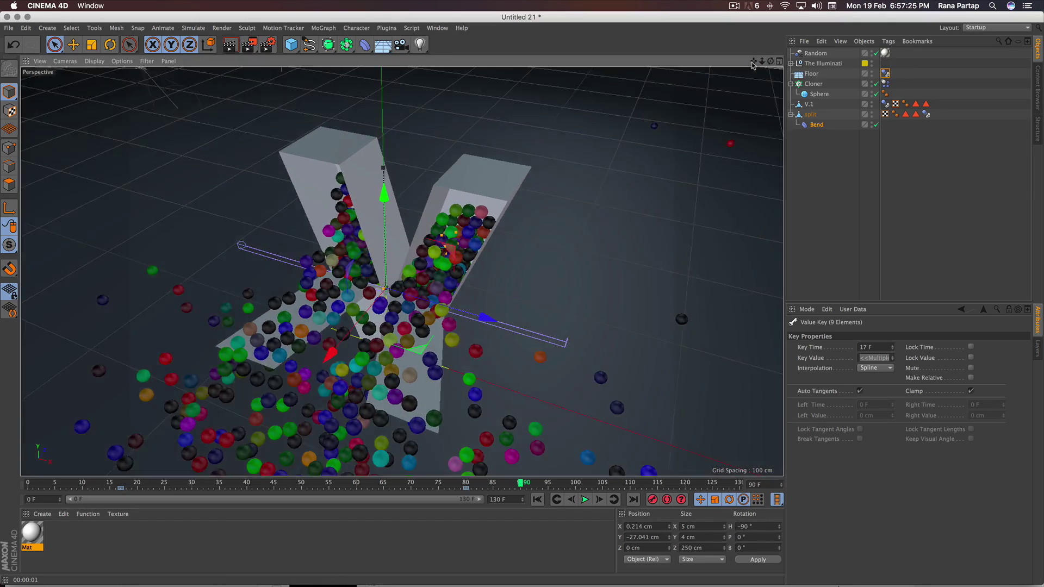
pyautogui.moveTo(753, 61); pyautogui.dragTo(402, 271)
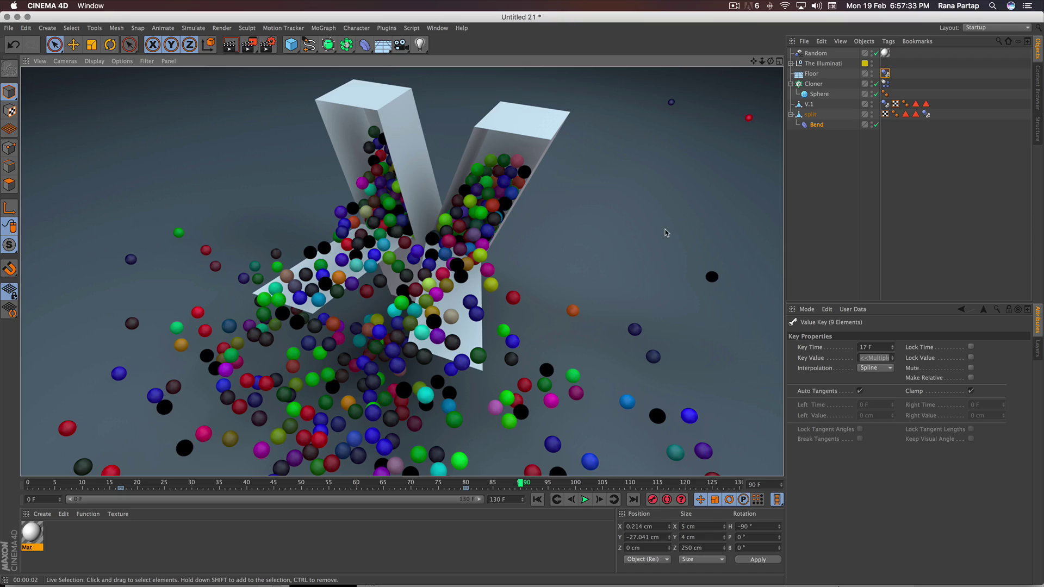
# Step: Rewind the simulation to frame 0, replay it, and stop at frame 85
pyautogui.click(542, 501)
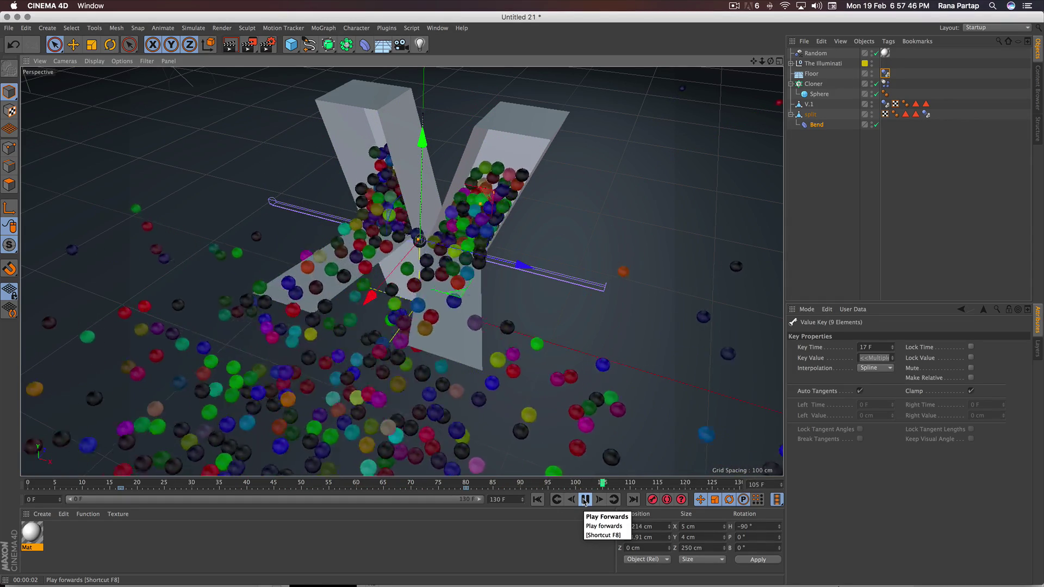
pyautogui.click(585, 499)
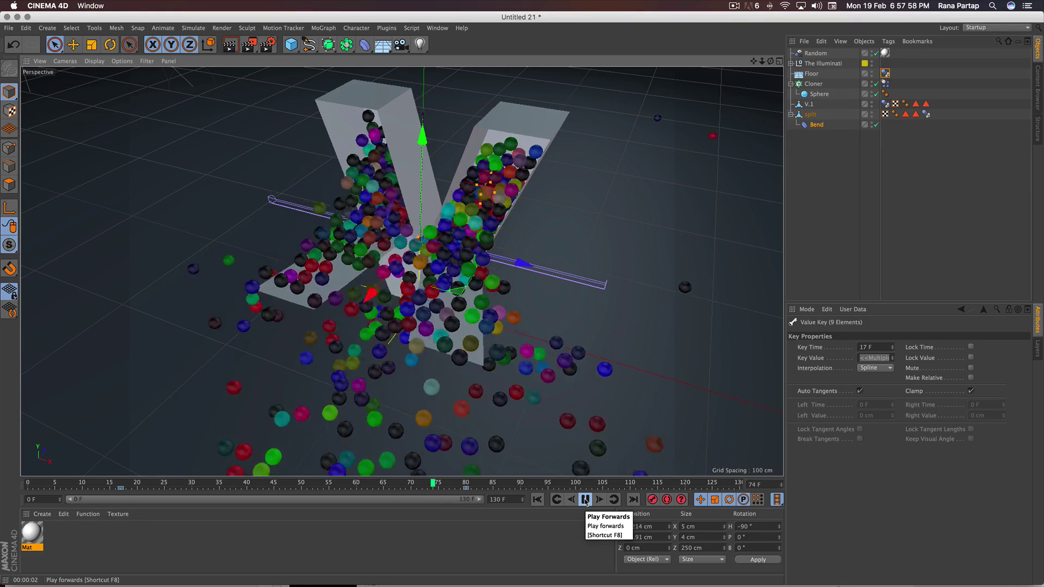
pyautogui.click(584, 499)
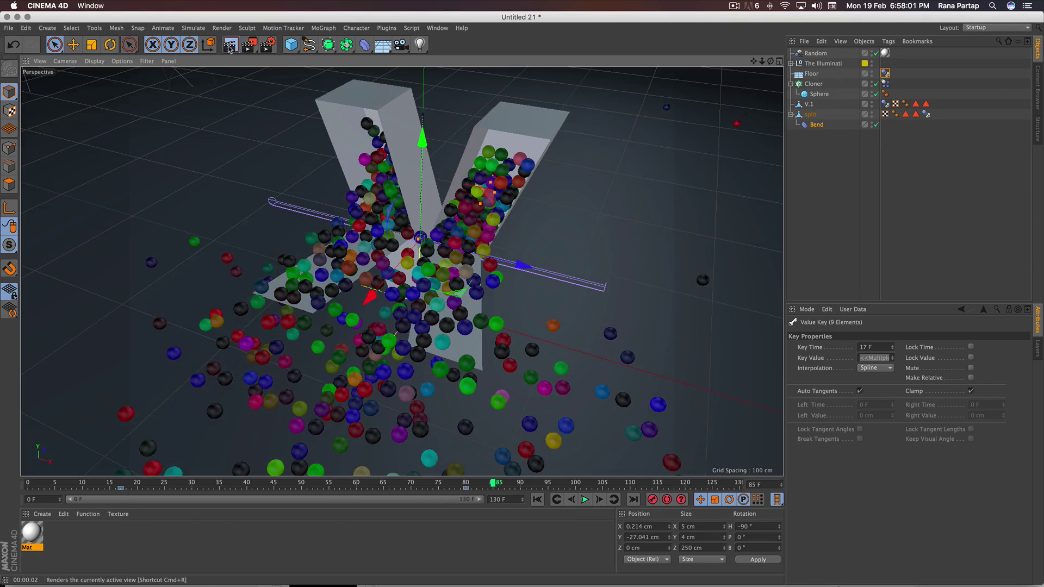